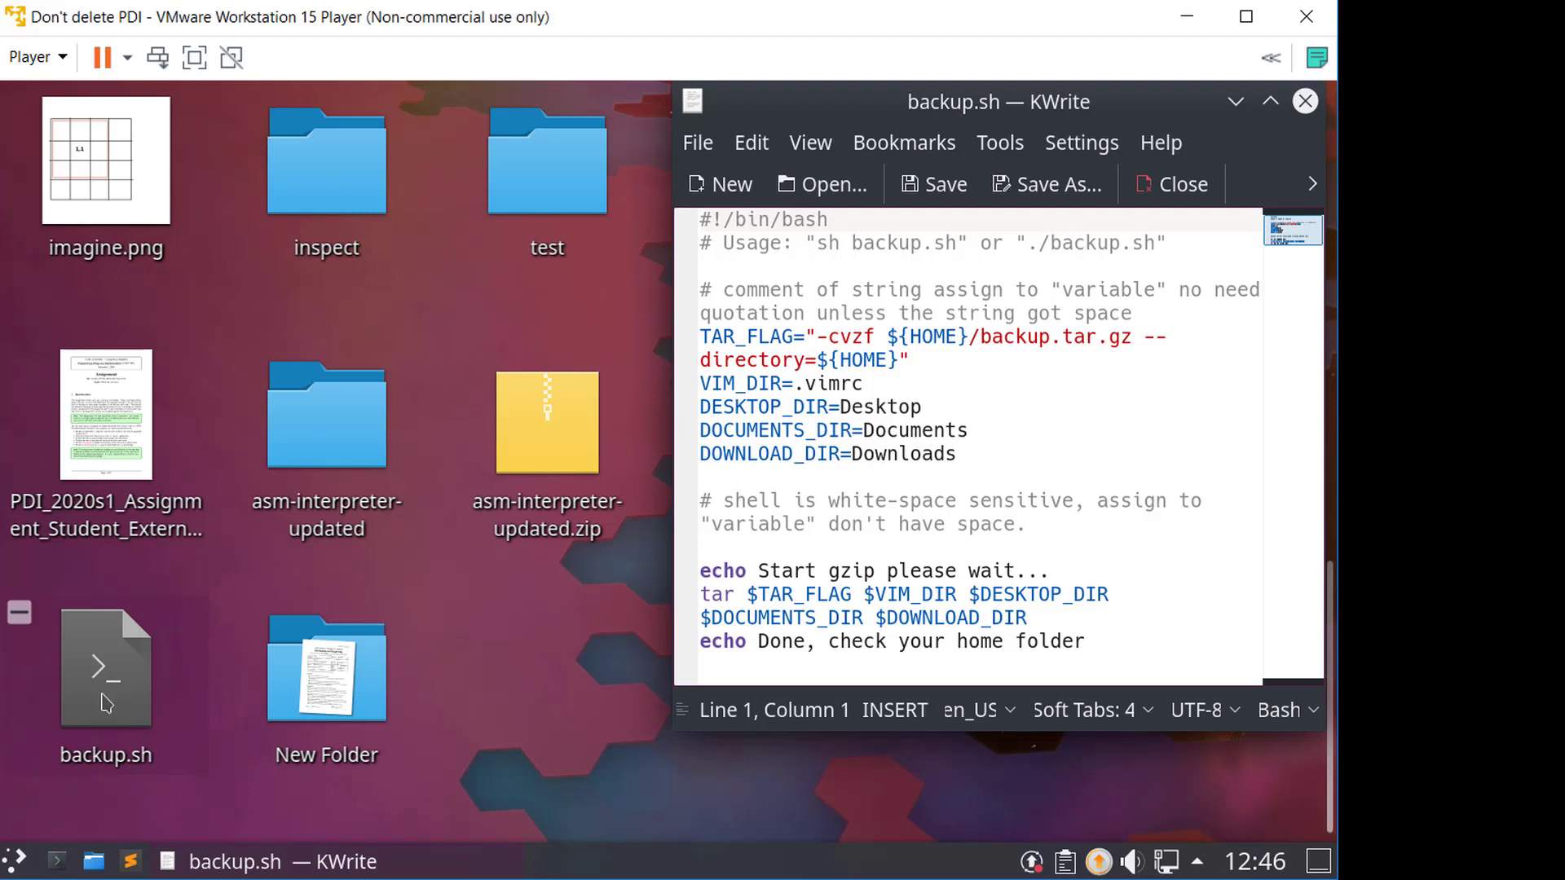
- Open backup.sh's properties and review its access permissions before closing the dialog
{"action": "right_click", "coordinate": [104, 693]}
{"action": "left_click", "coordinate": [149, 679]}
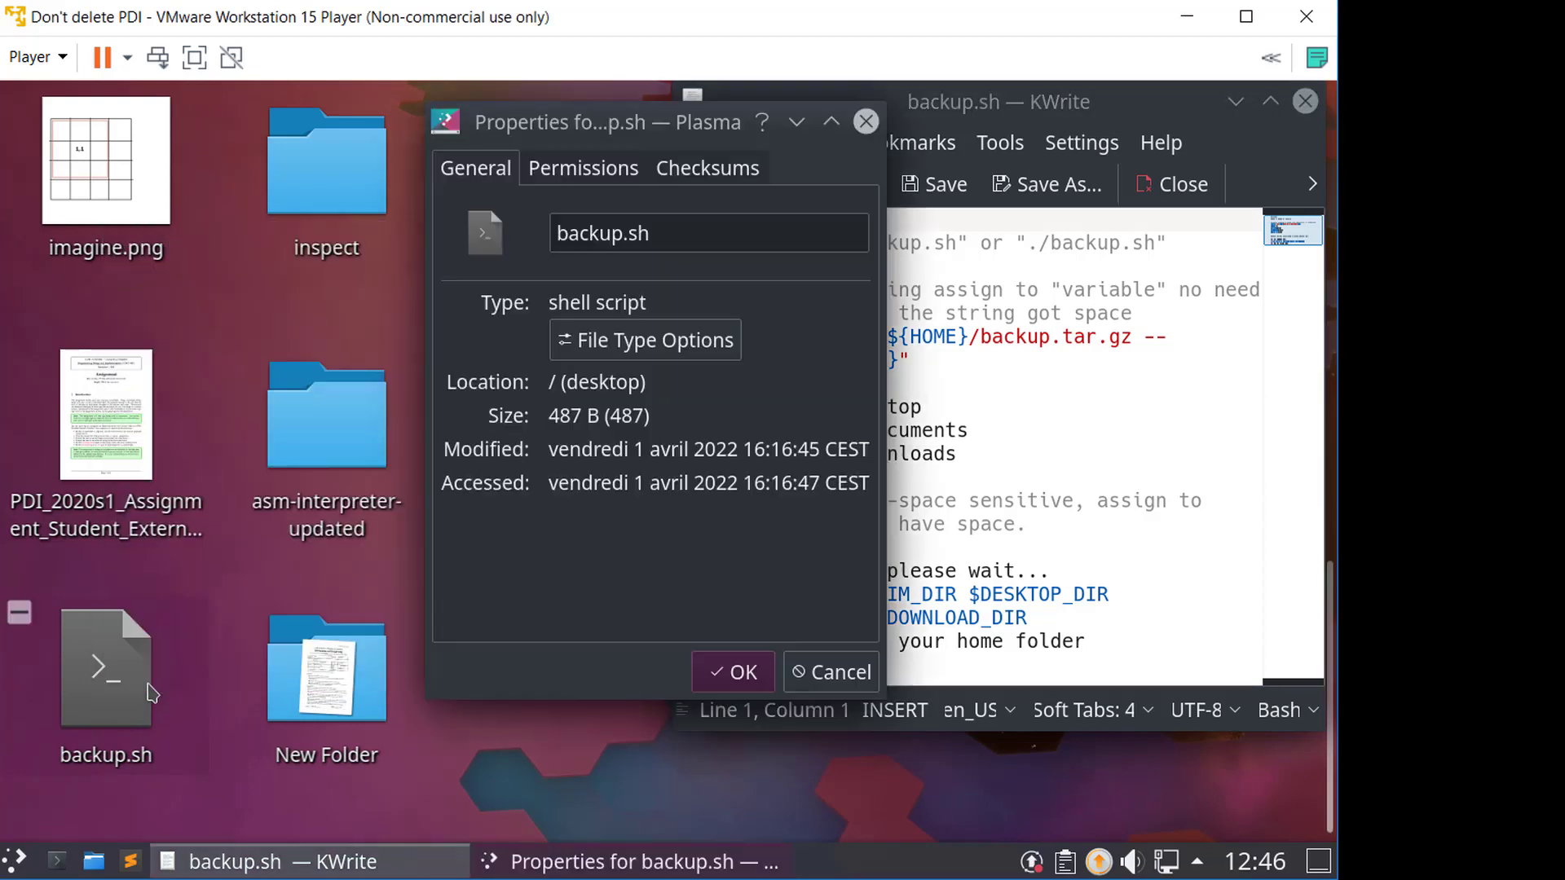
{"action": "left_click", "coordinate": [577, 177]}
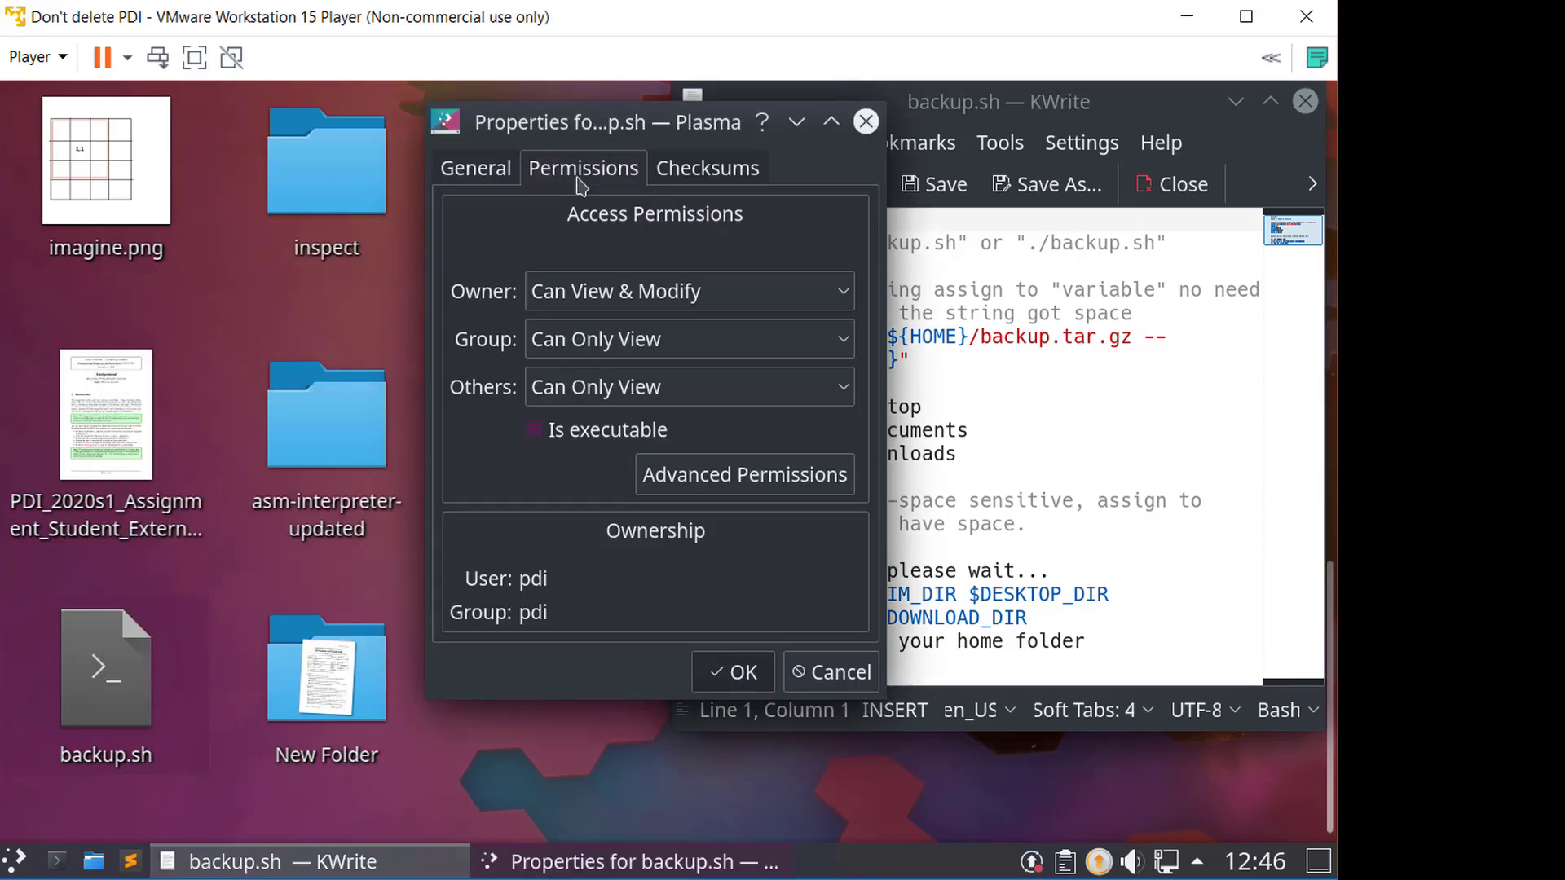
{"action": "left_click", "coordinate": [738, 671]}
- Open a terminal and change into the Desktop directory
{"action": "key", "text": "ctrl+alt+t"}
{"action": "left_click_drag", "start_coordinate": [854, 353], "coordinate": [898, 375]}
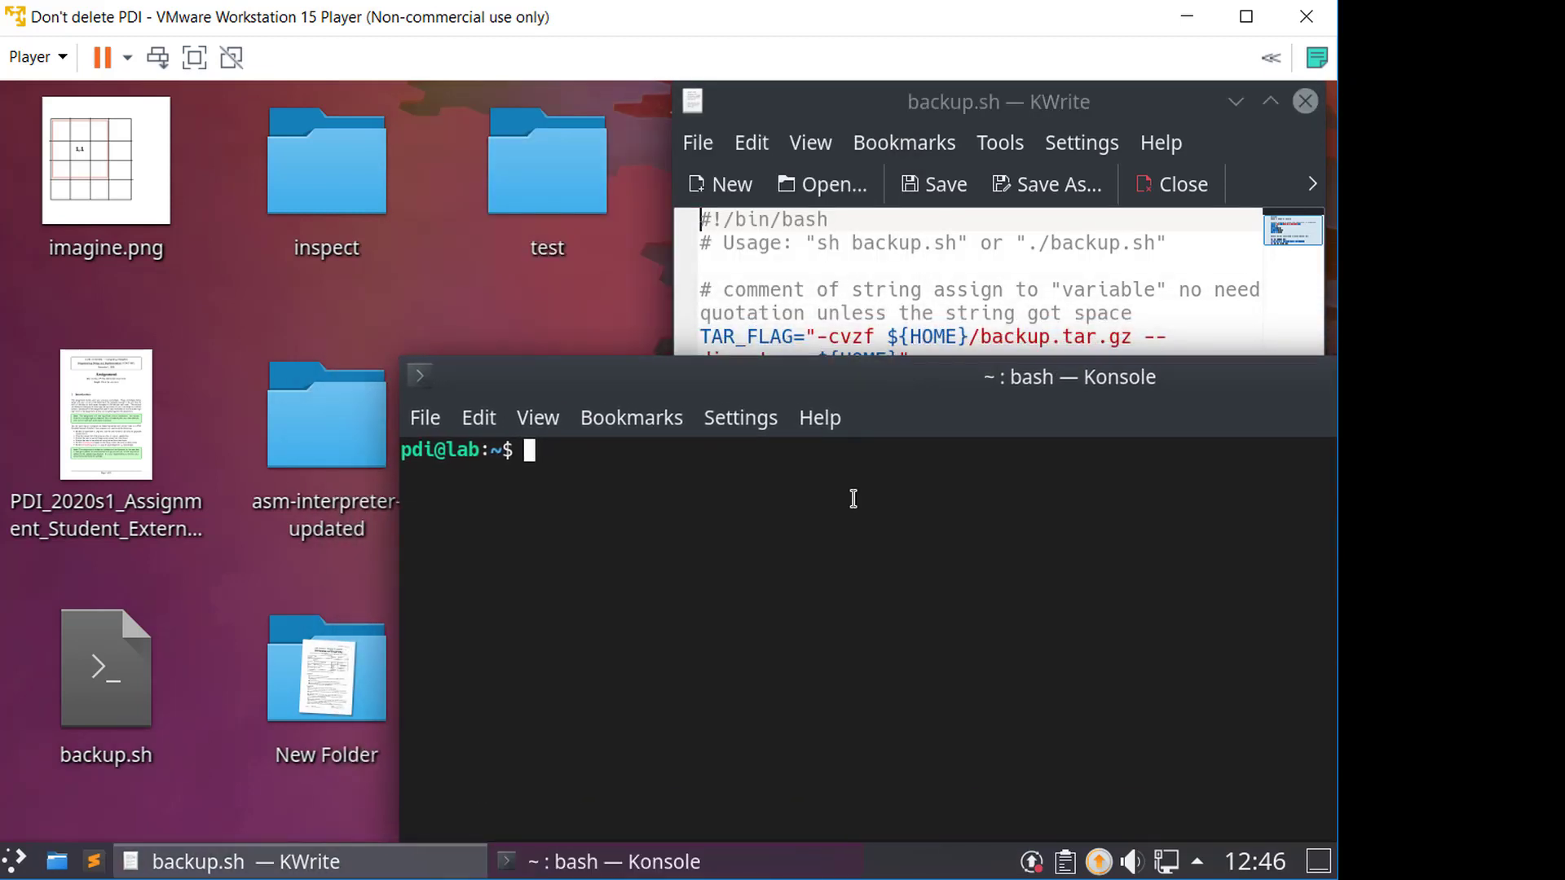
{"action": "type", "text": "cd Desk"}
{"action": "key", "text": "Tab"}
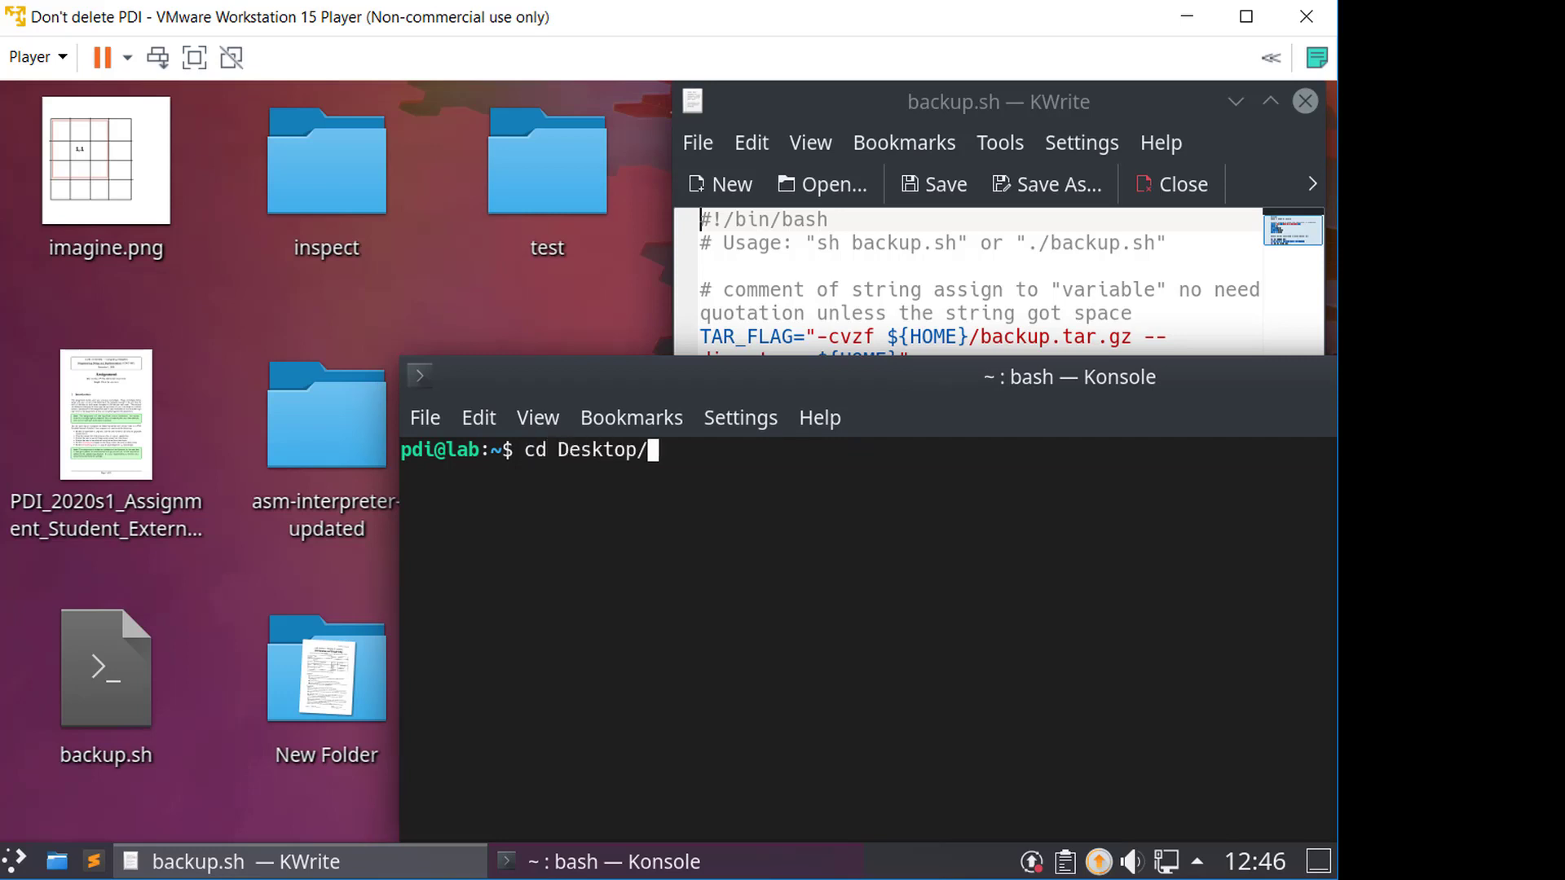
{"action": "key", "text": "Return"}
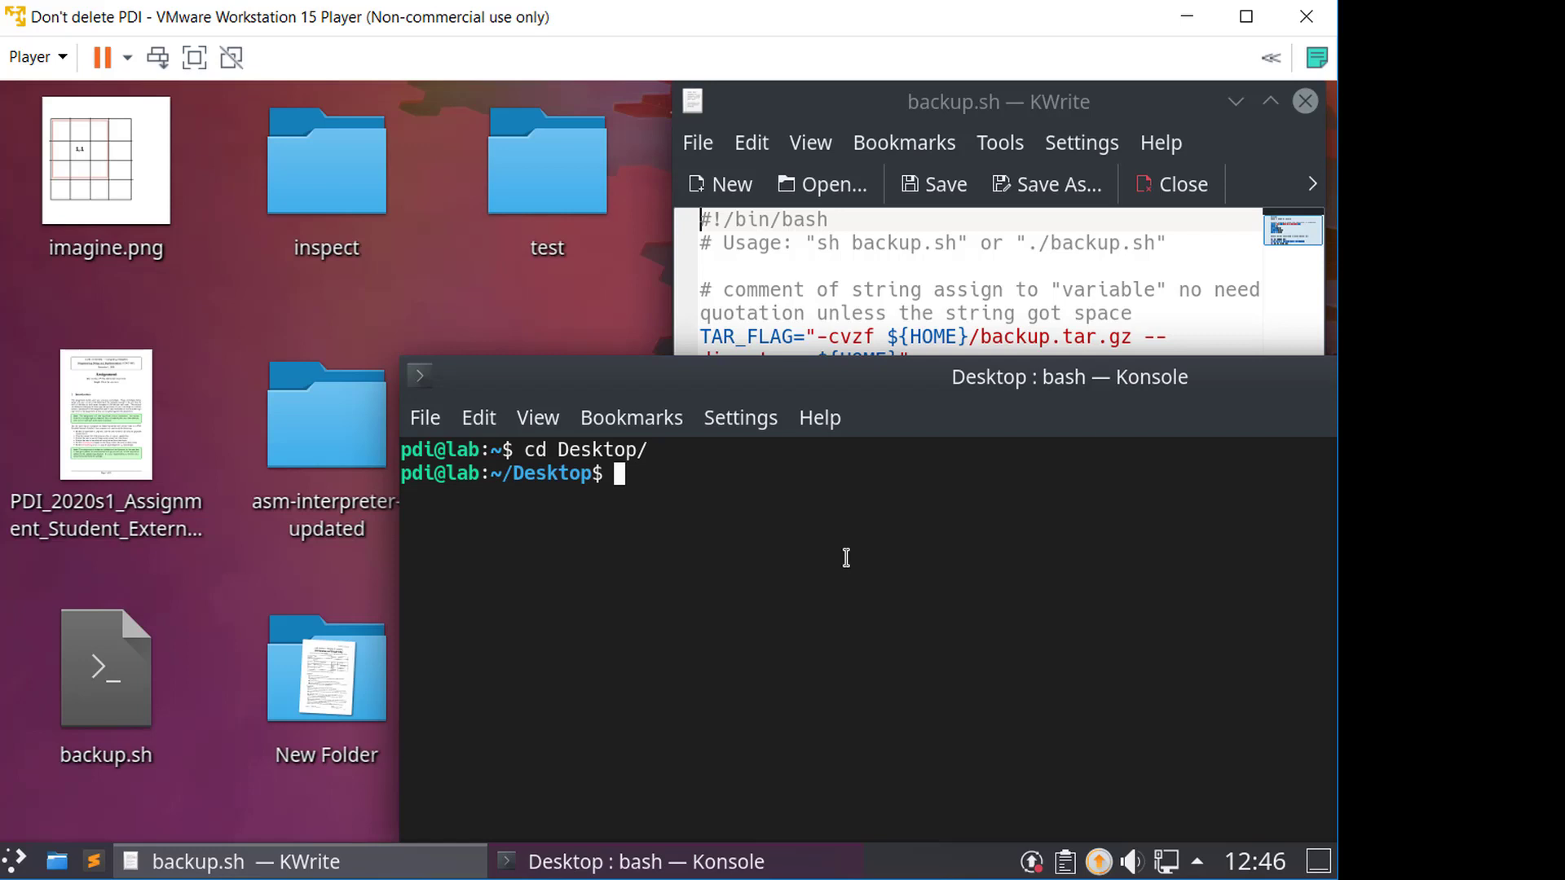
- Run the backup script with ./backup.sh from the Desktop
{"action": "type", "text": "./backu"}
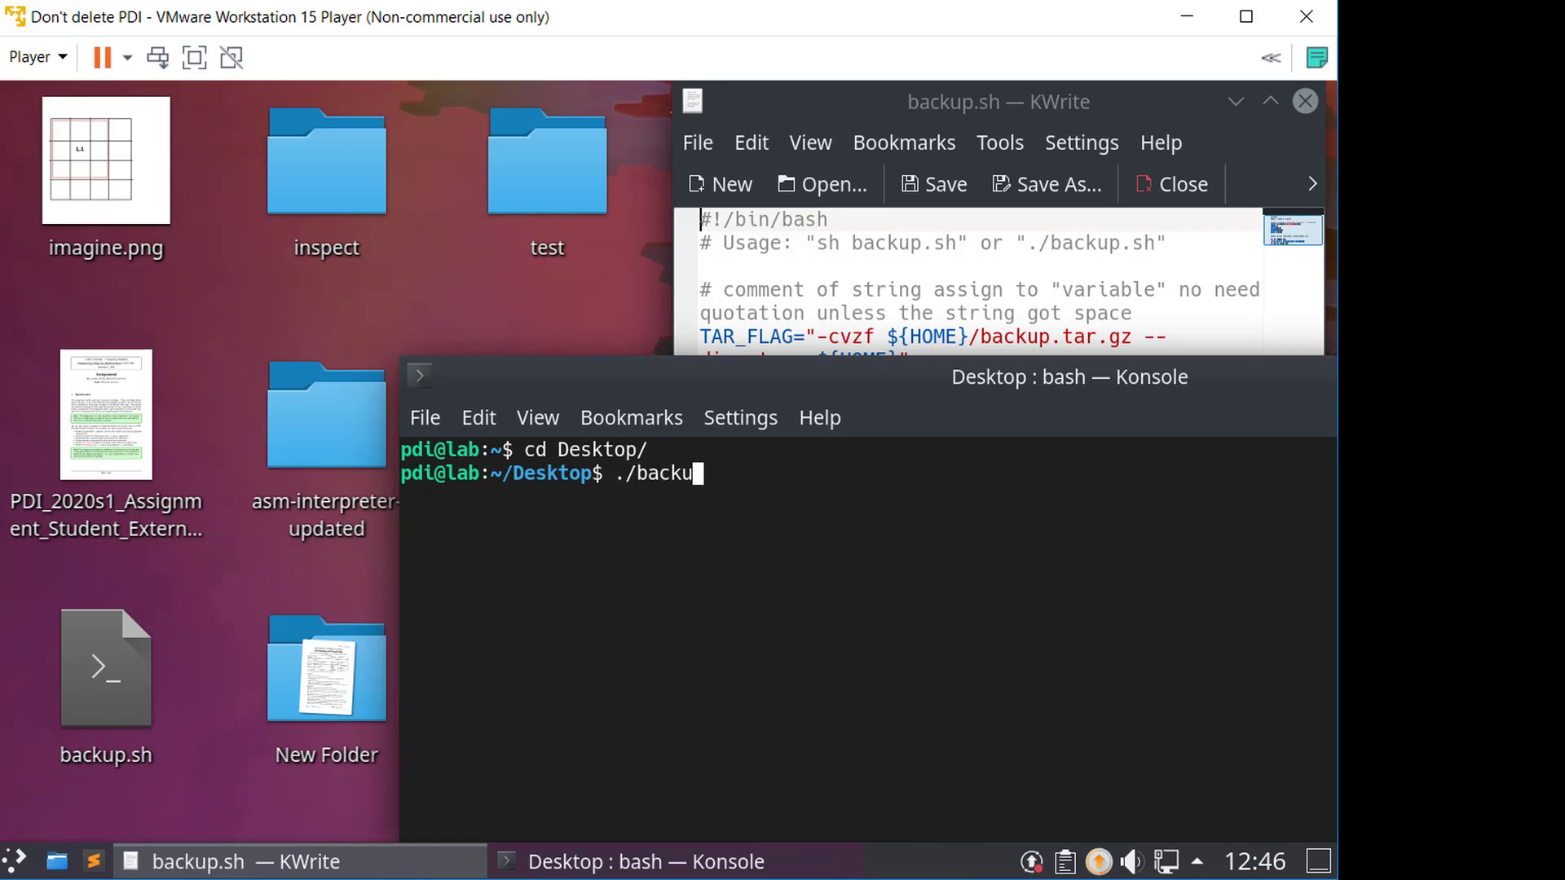
{"action": "type", "text": "p.sh"}
{"action": "key", "text": "Return"}
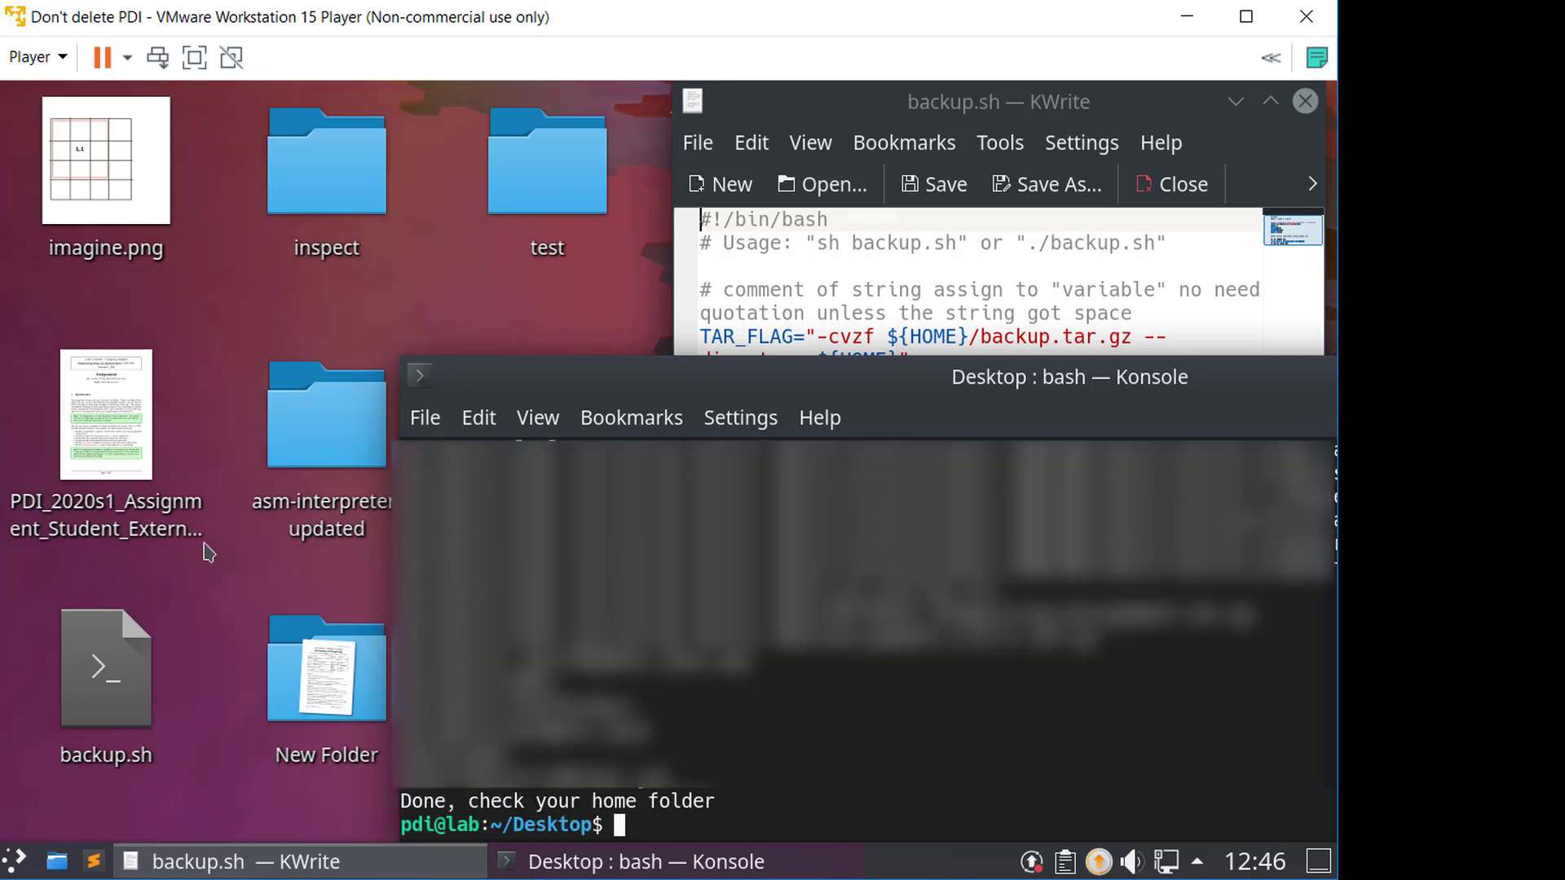
- Open the home folder in the file manager and drag backup.tar.gz out to the host desktop
{"action": "left_click", "coordinate": [326, 432]}
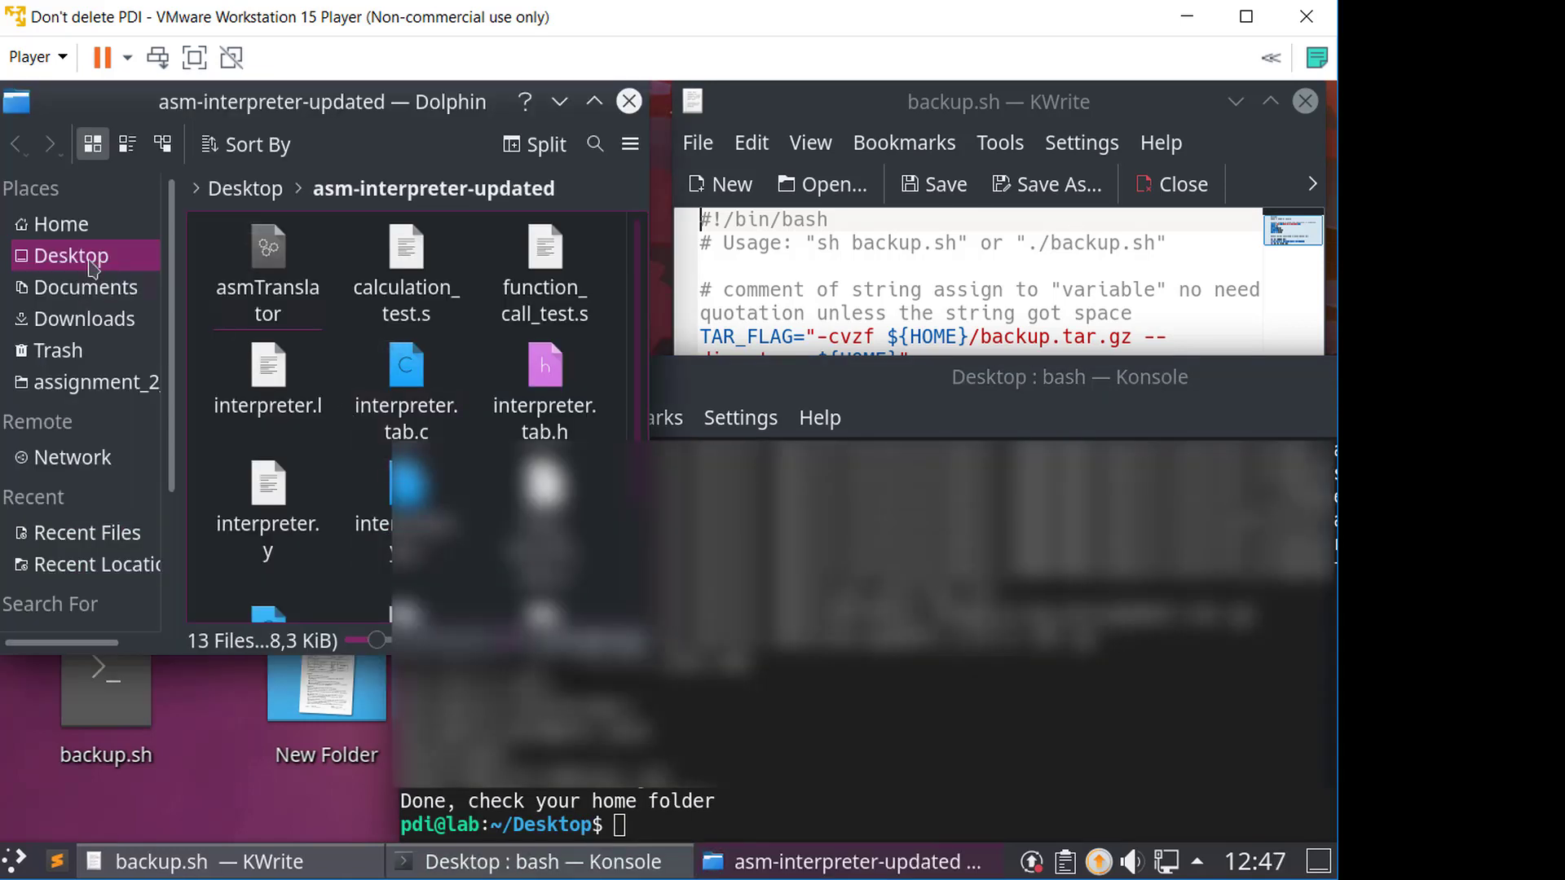
{"action": "left_click", "coordinate": [78, 228]}
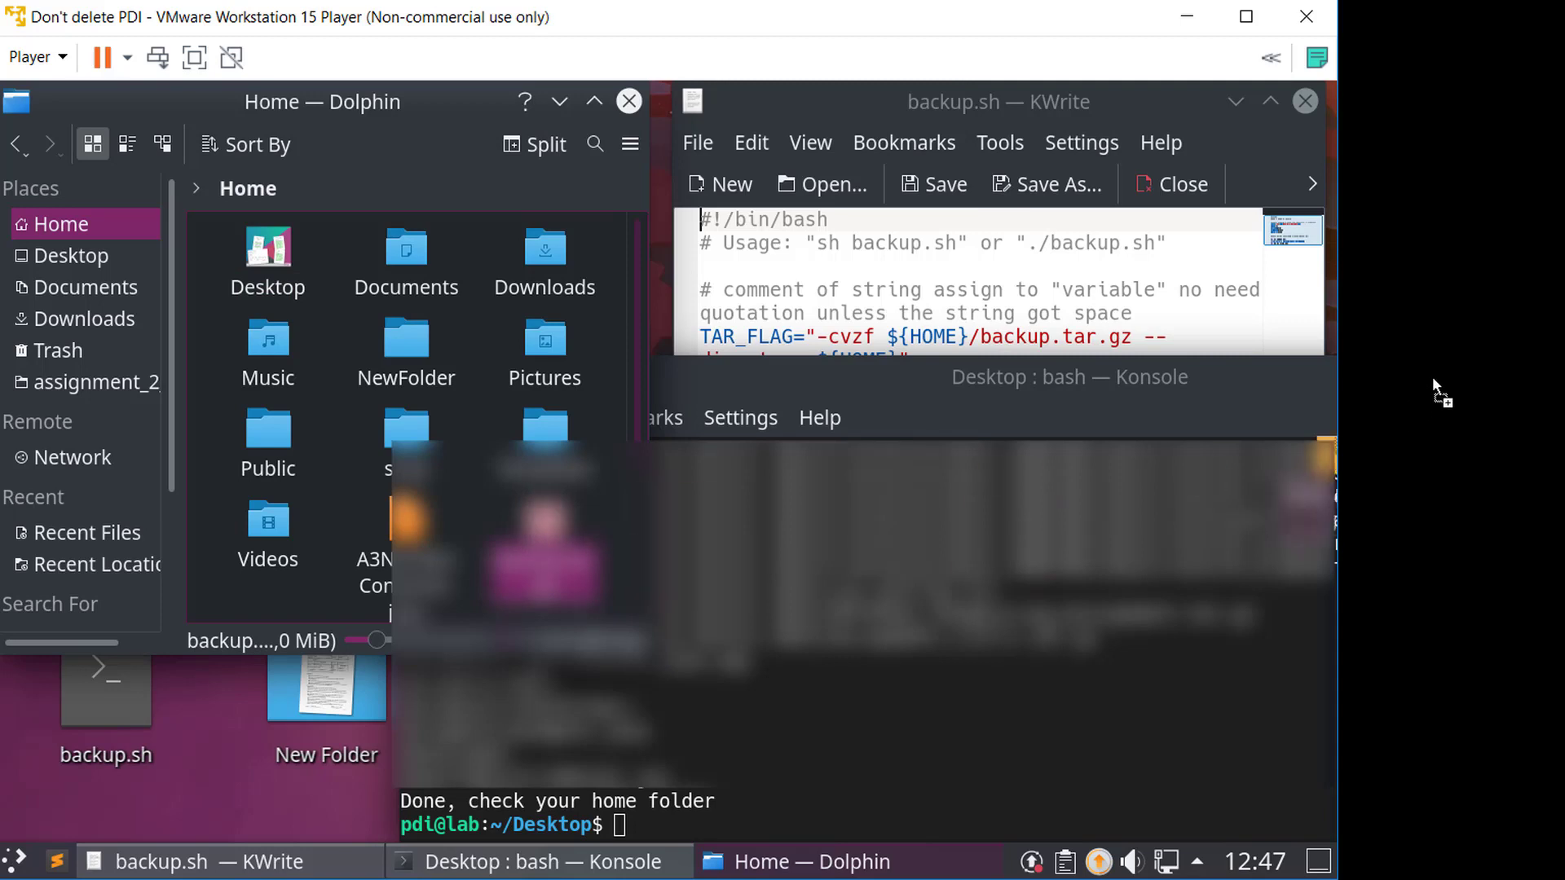
{"action": "left_click_drag", "start_coordinate": [1431, 377], "coordinate": [1429, 368]}
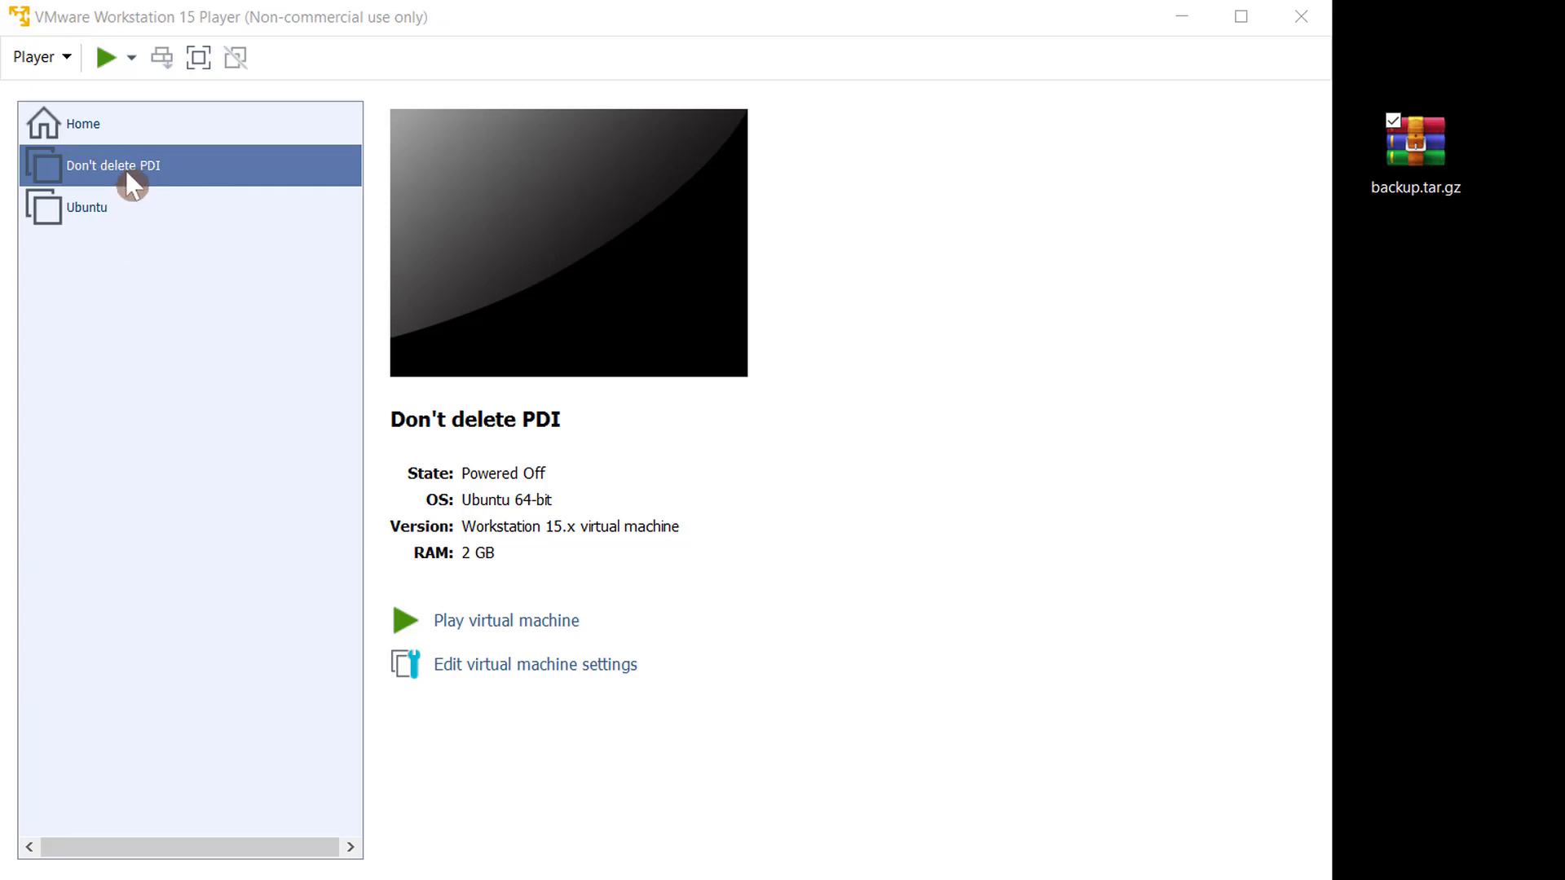
- Try to rename the Don't delete PDI virtual machine by prefixing it with old
{"action": "right_click", "coordinate": [131, 186]}
{"action": "left_click", "coordinate": [208, 236]}
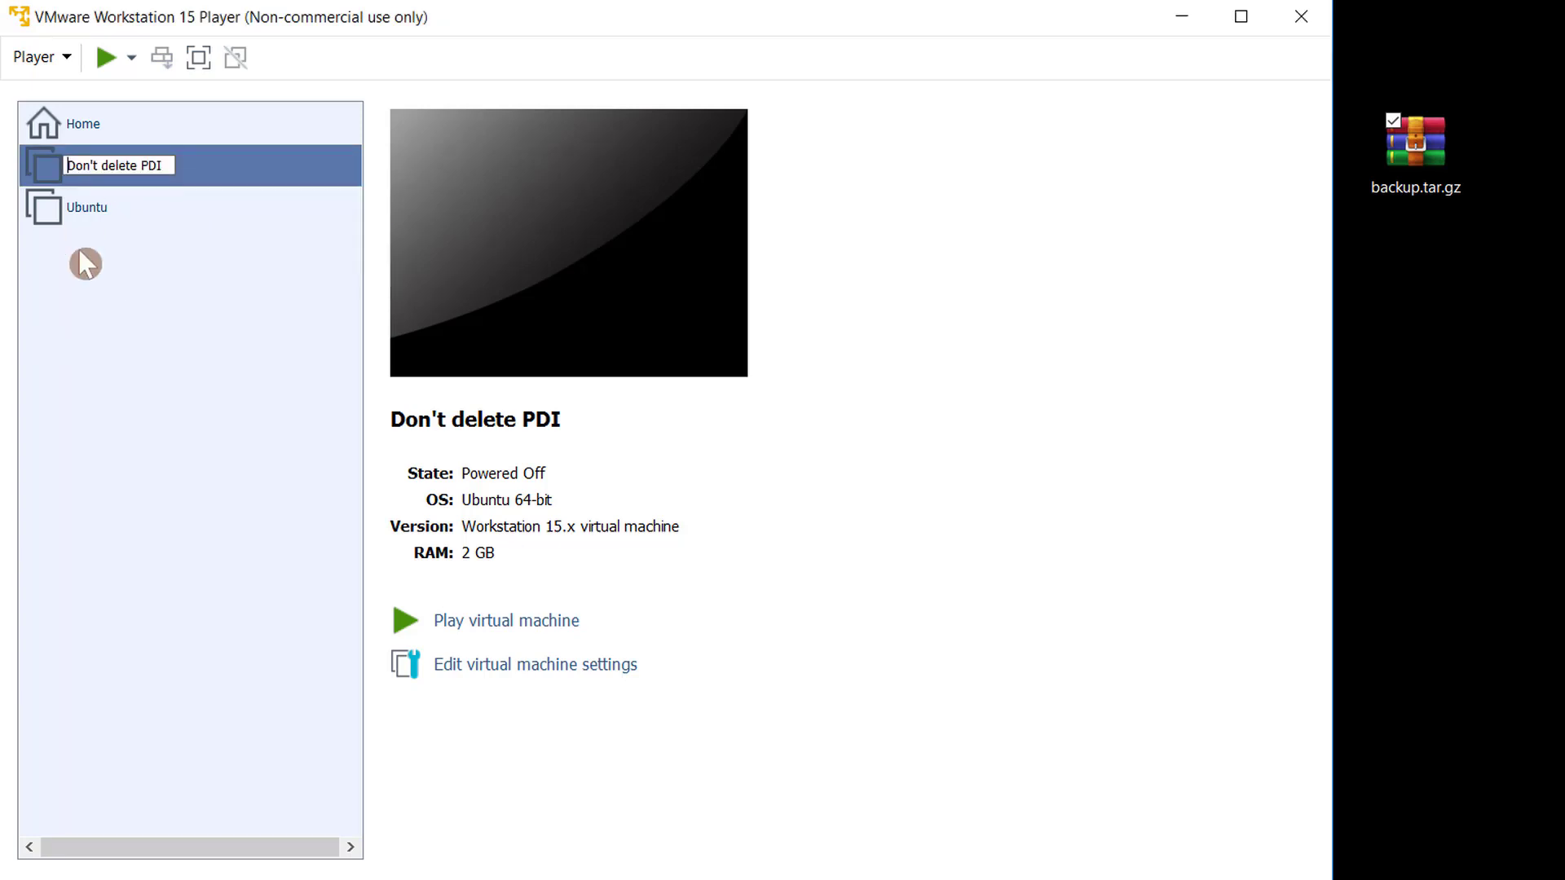
{"action": "type", "text": "old"}
{"action": "key", "text": "space"}
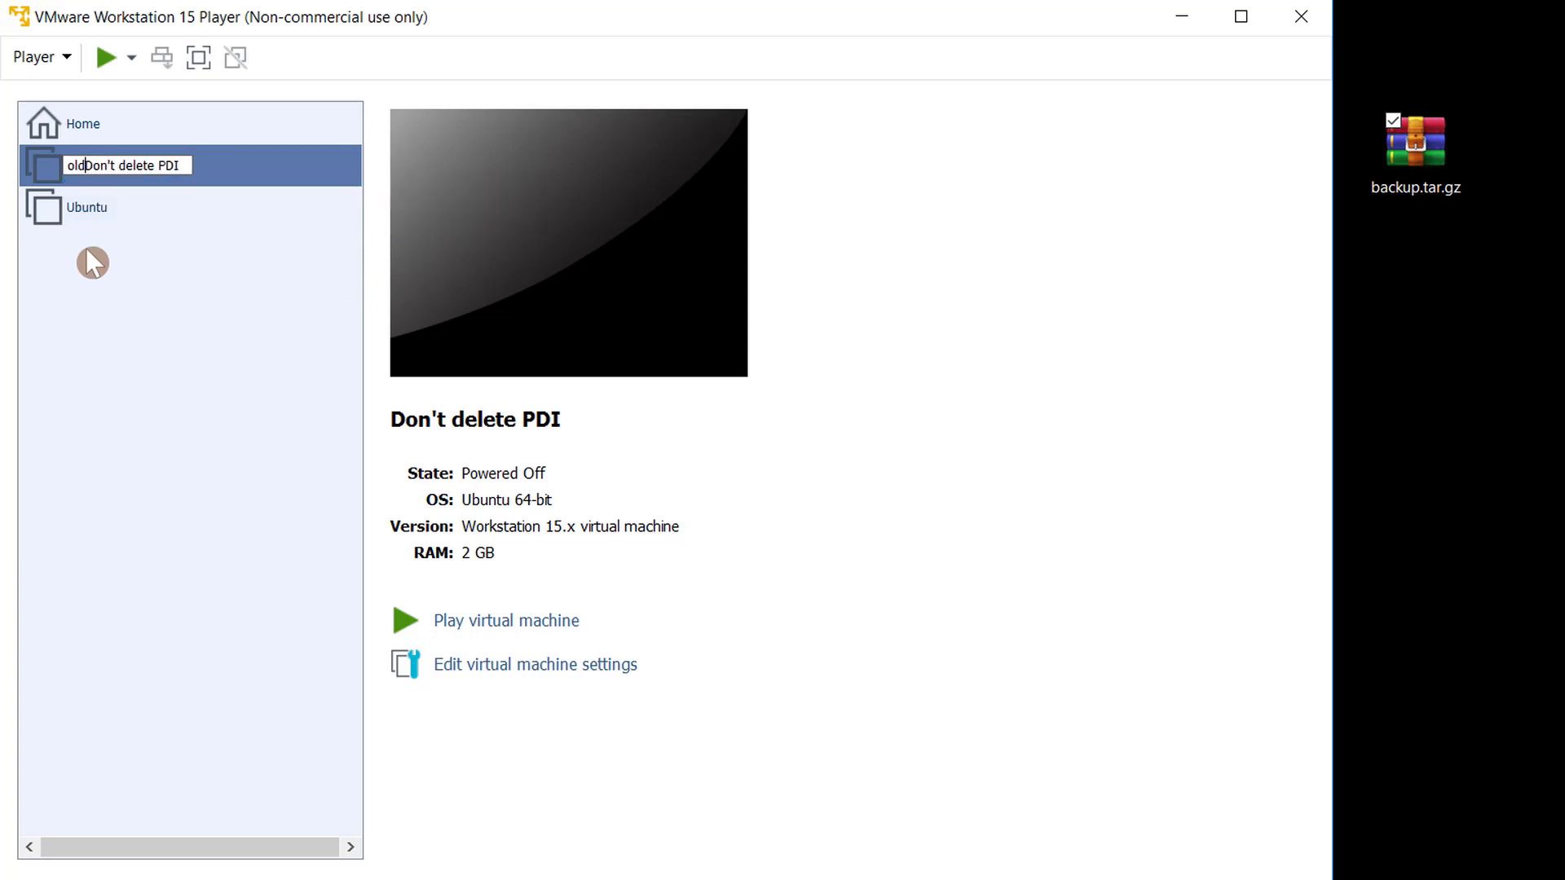
{"action": "key", "text": "Return"}
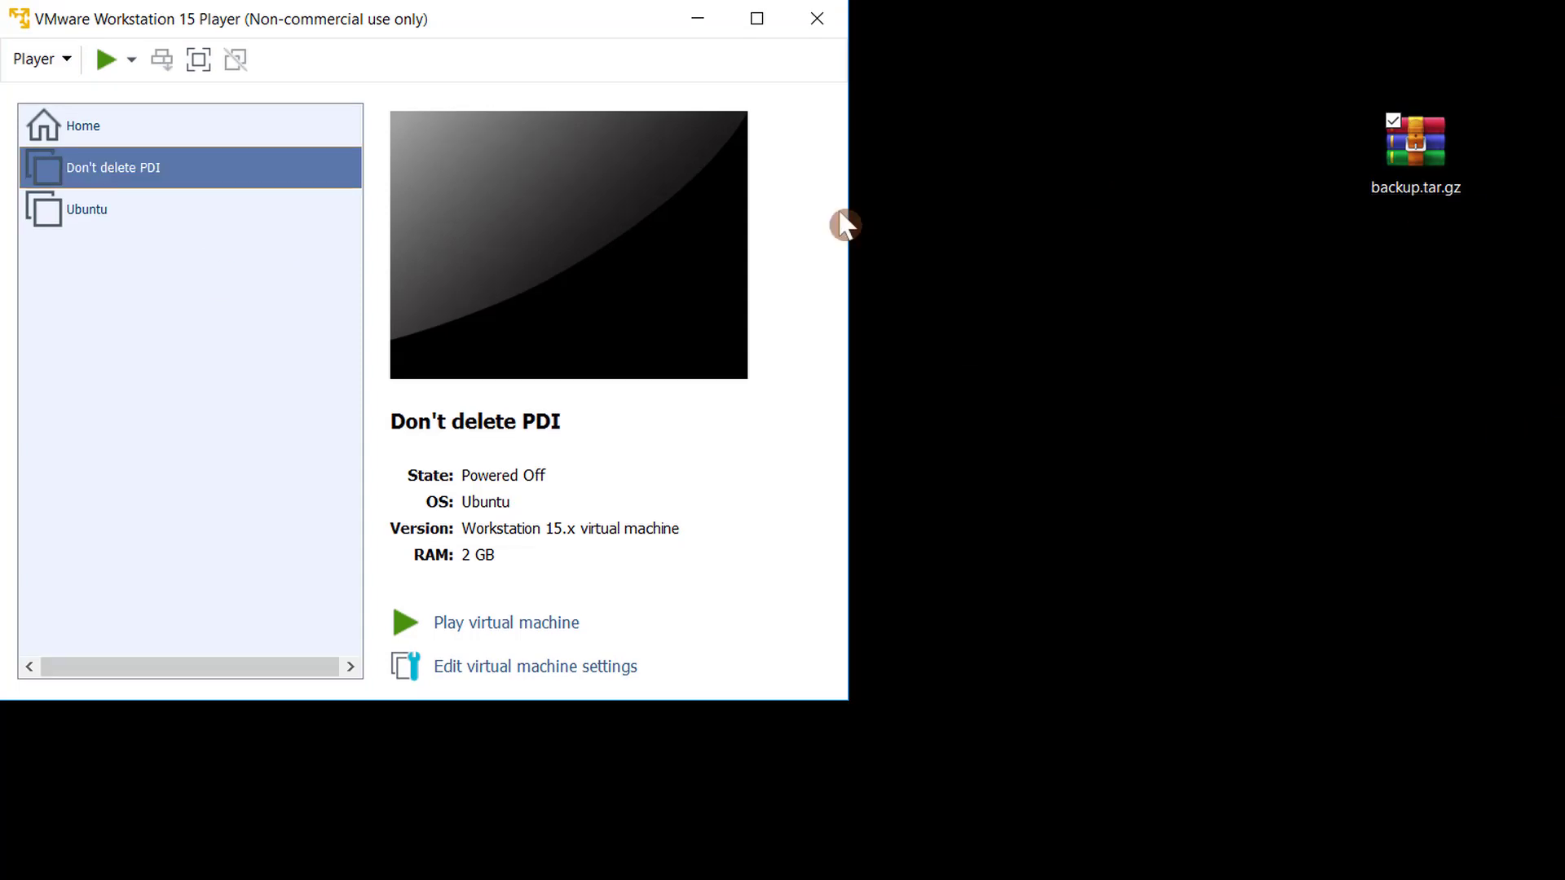
- Delete the Don't delete PDI virtual machine from disk permanently
{"action": "right_click", "coordinate": [242, 169]}
{"action": "left_click", "coordinate": [346, 281]}
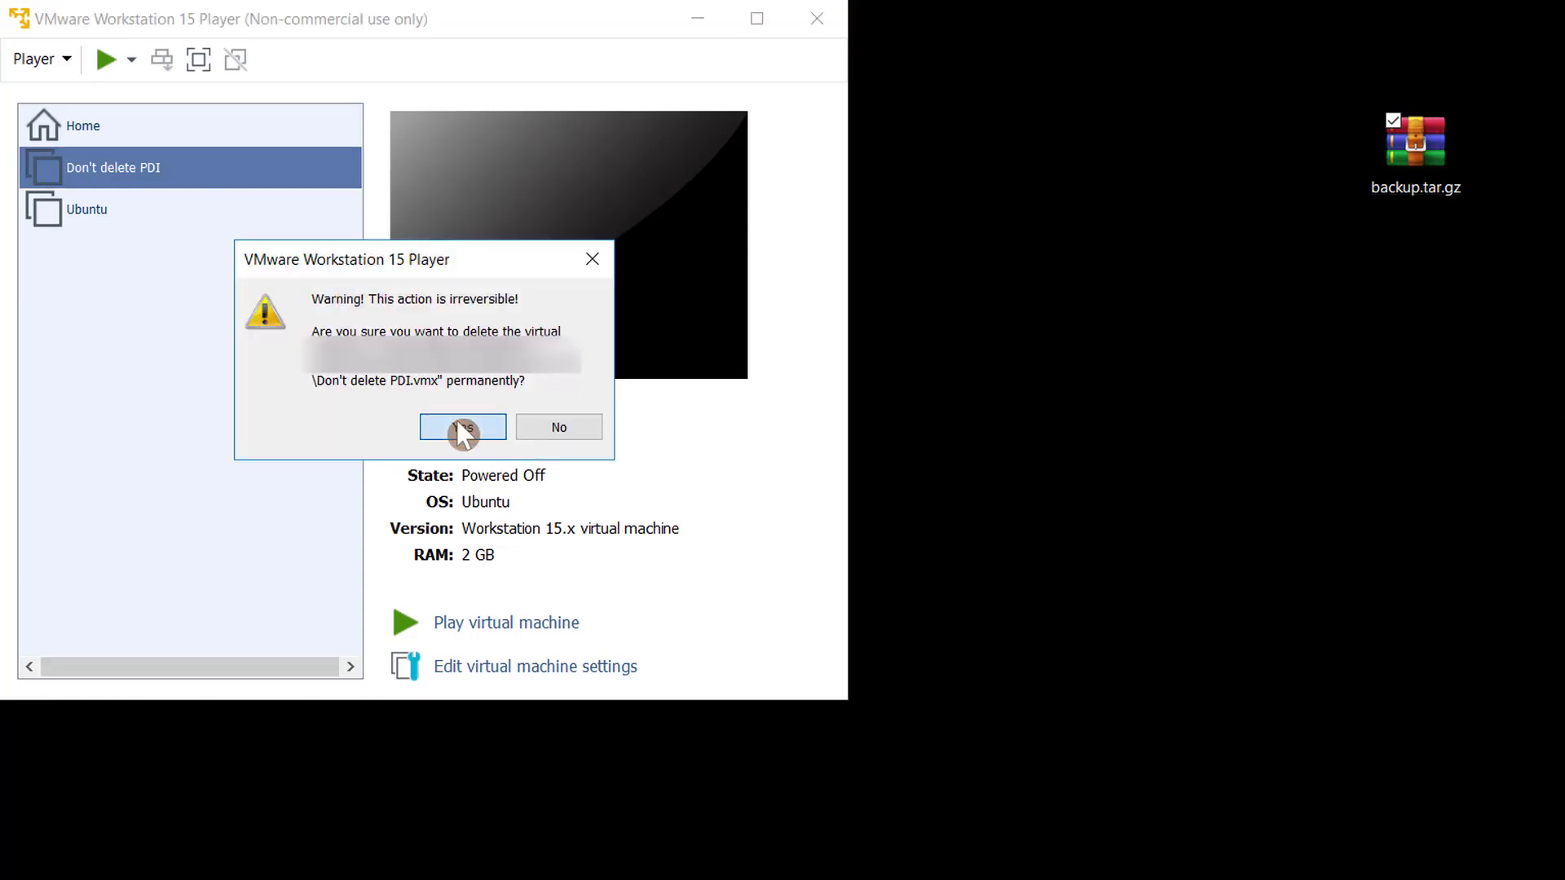
{"action": "left_click", "coordinate": [463, 429]}
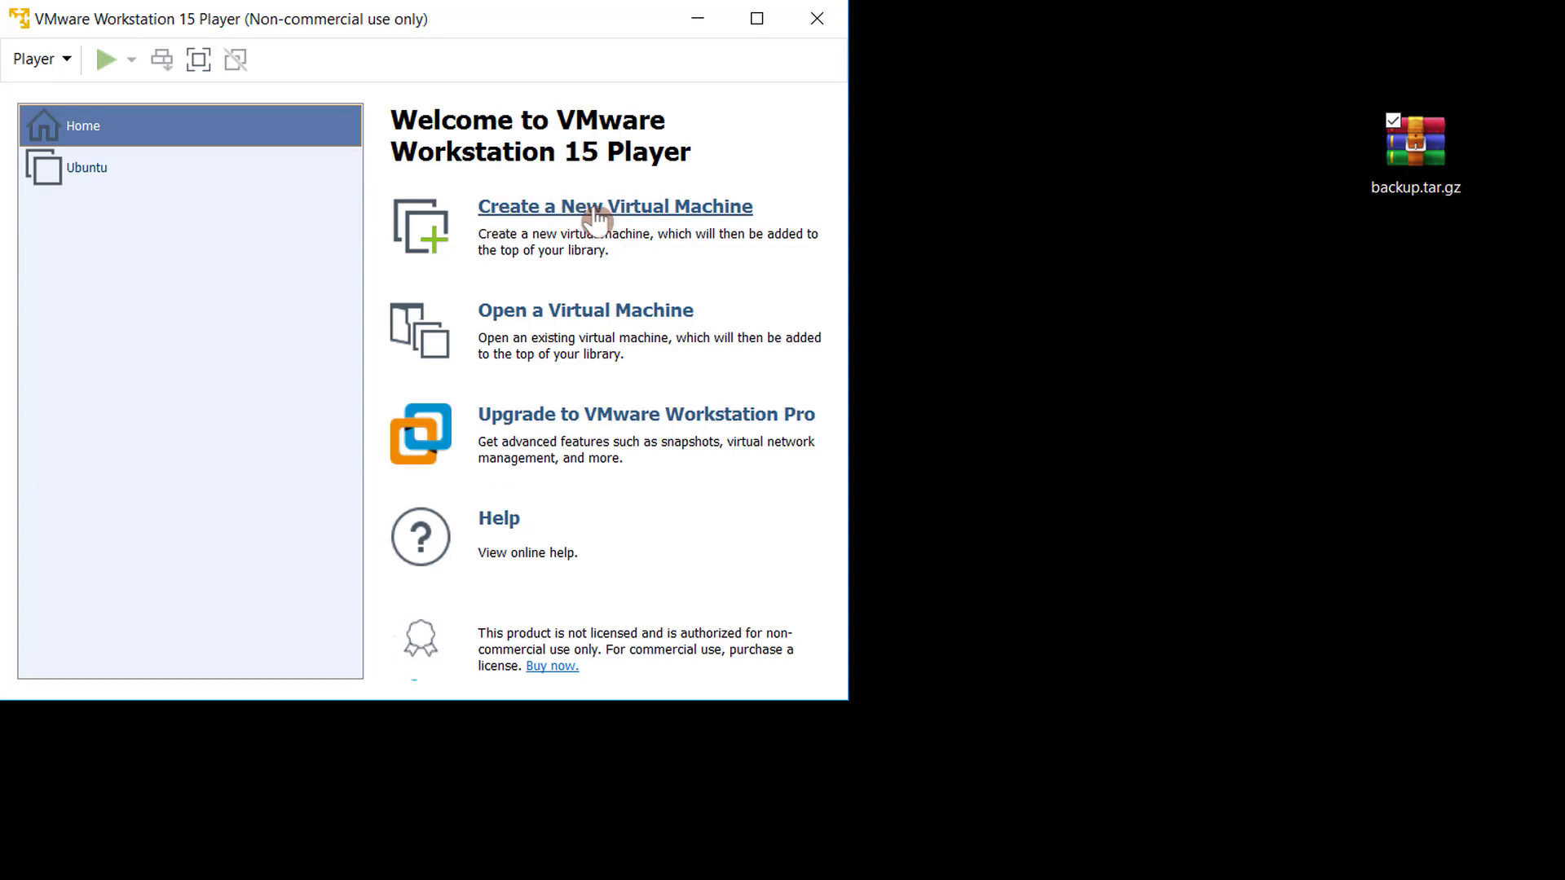
- Start a new virtual machine from the neon installer ISO image, with Linux Ubuntu as the guest system
{"action": "left_click", "coordinate": [579, 209]}
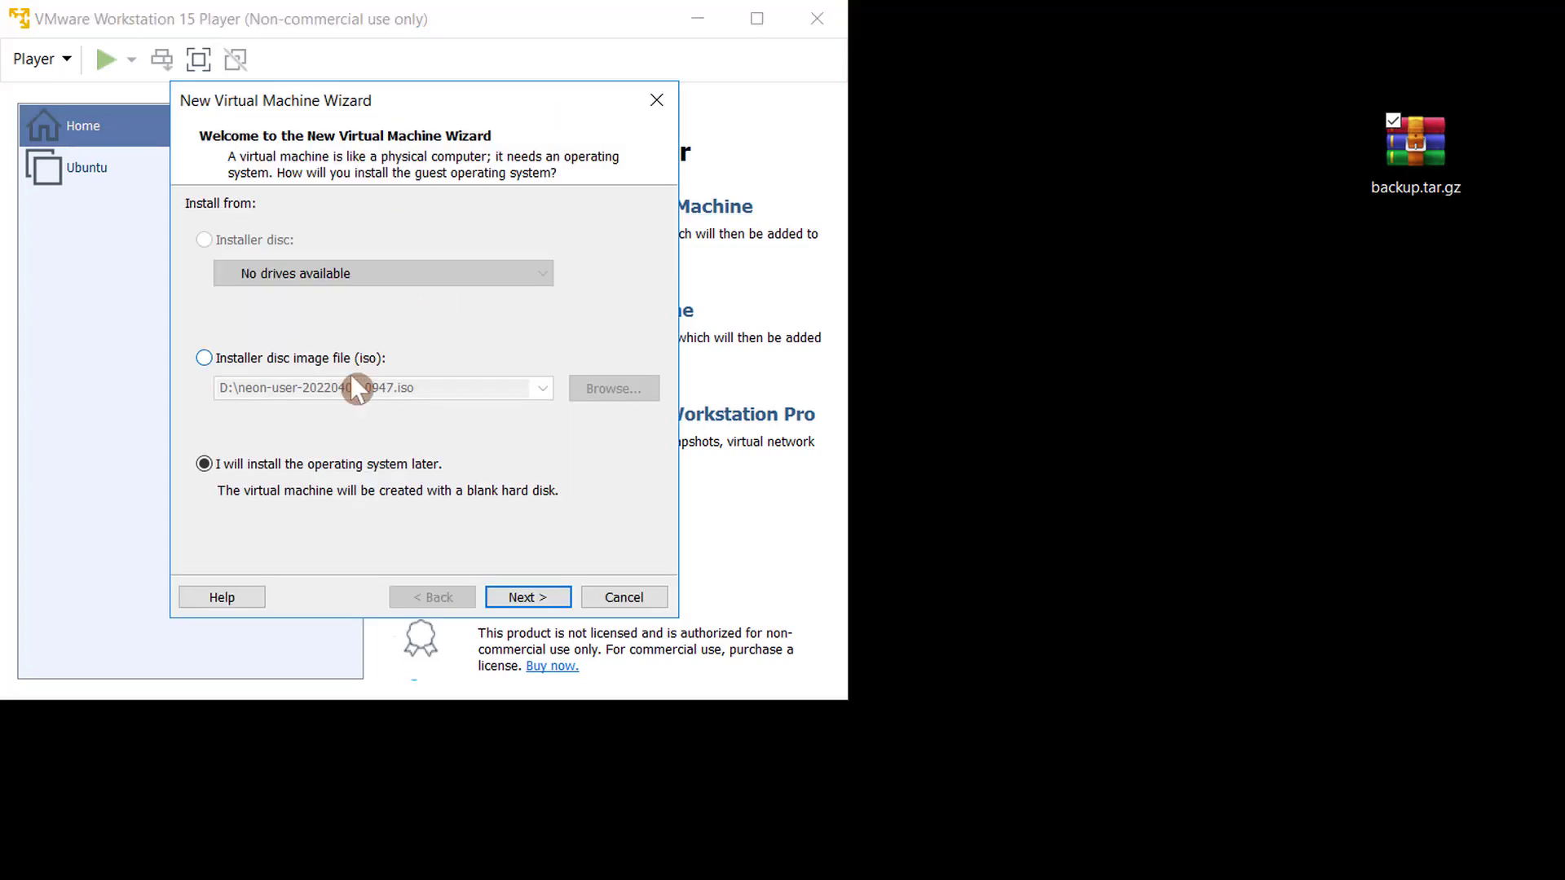
{"action": "left_click", "coordinate": [266, 356]}
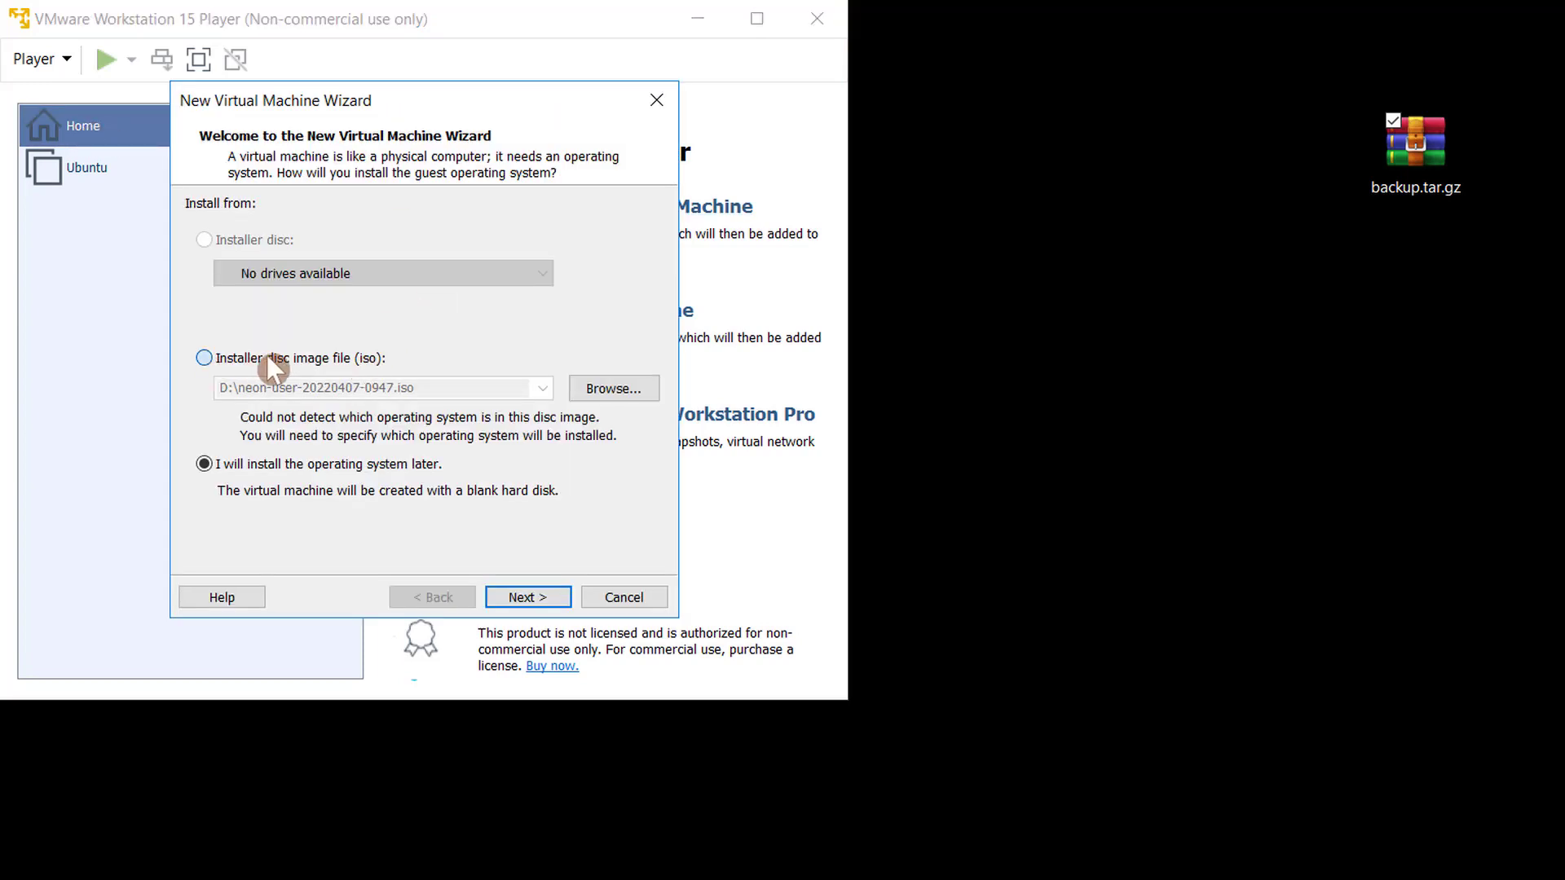
{"action": "left_click", "coordinate": [533, 588]}
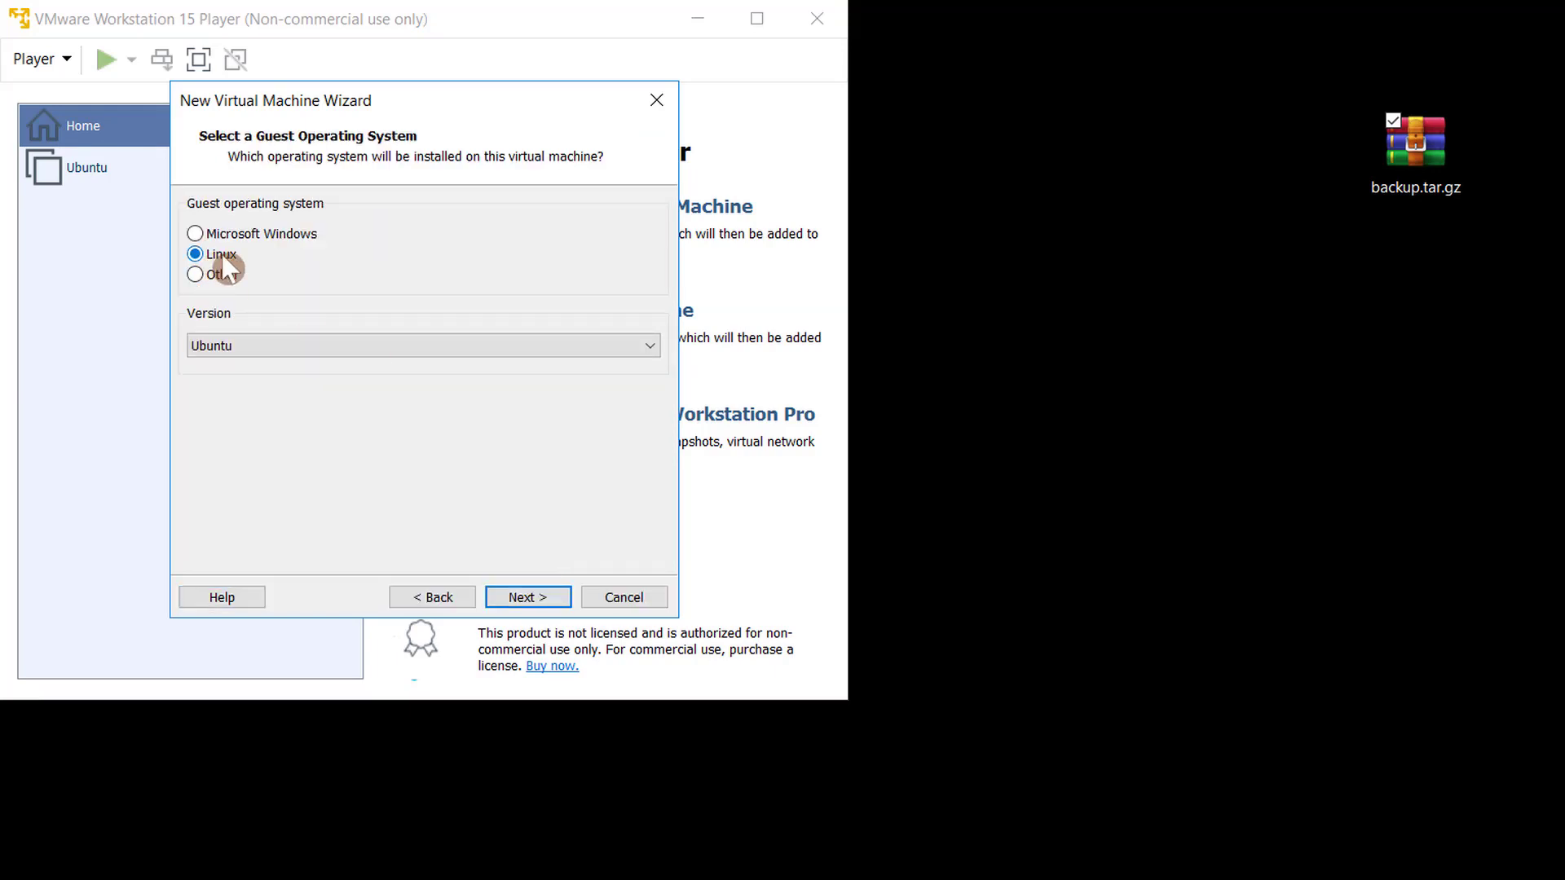
{"action": "left_click", "coordinate": [526, 595]}
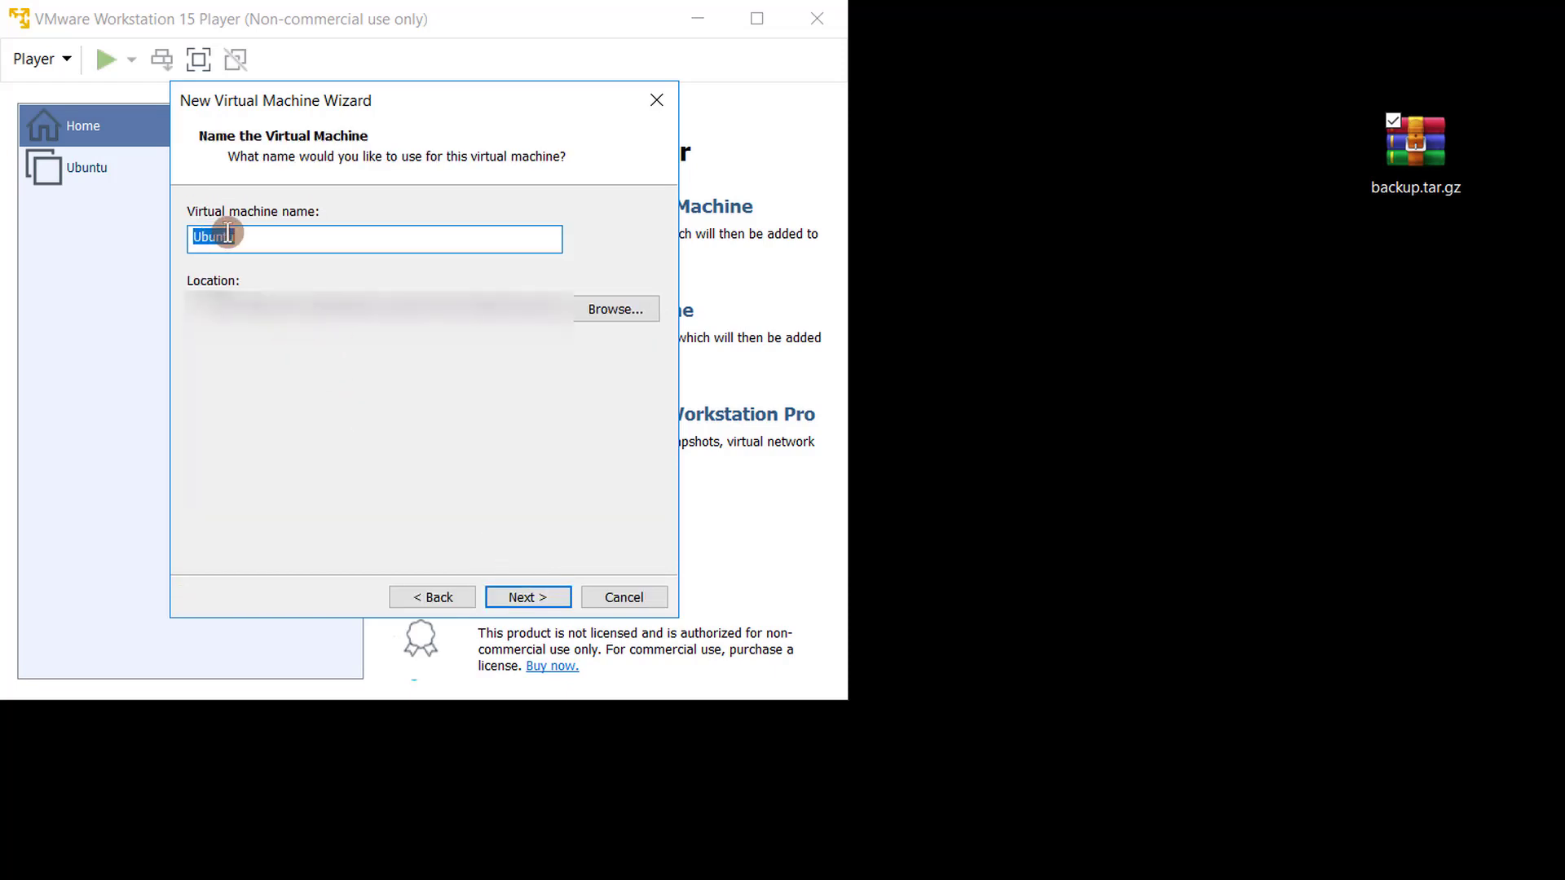
- Name the virtual machine Don't delete PDI, keep a 20 GB disk, and finish the wizard
{"action": "type", "text": "Don't delete FOE"}
{"action": "left_click", "coordinate": [526, 597]}
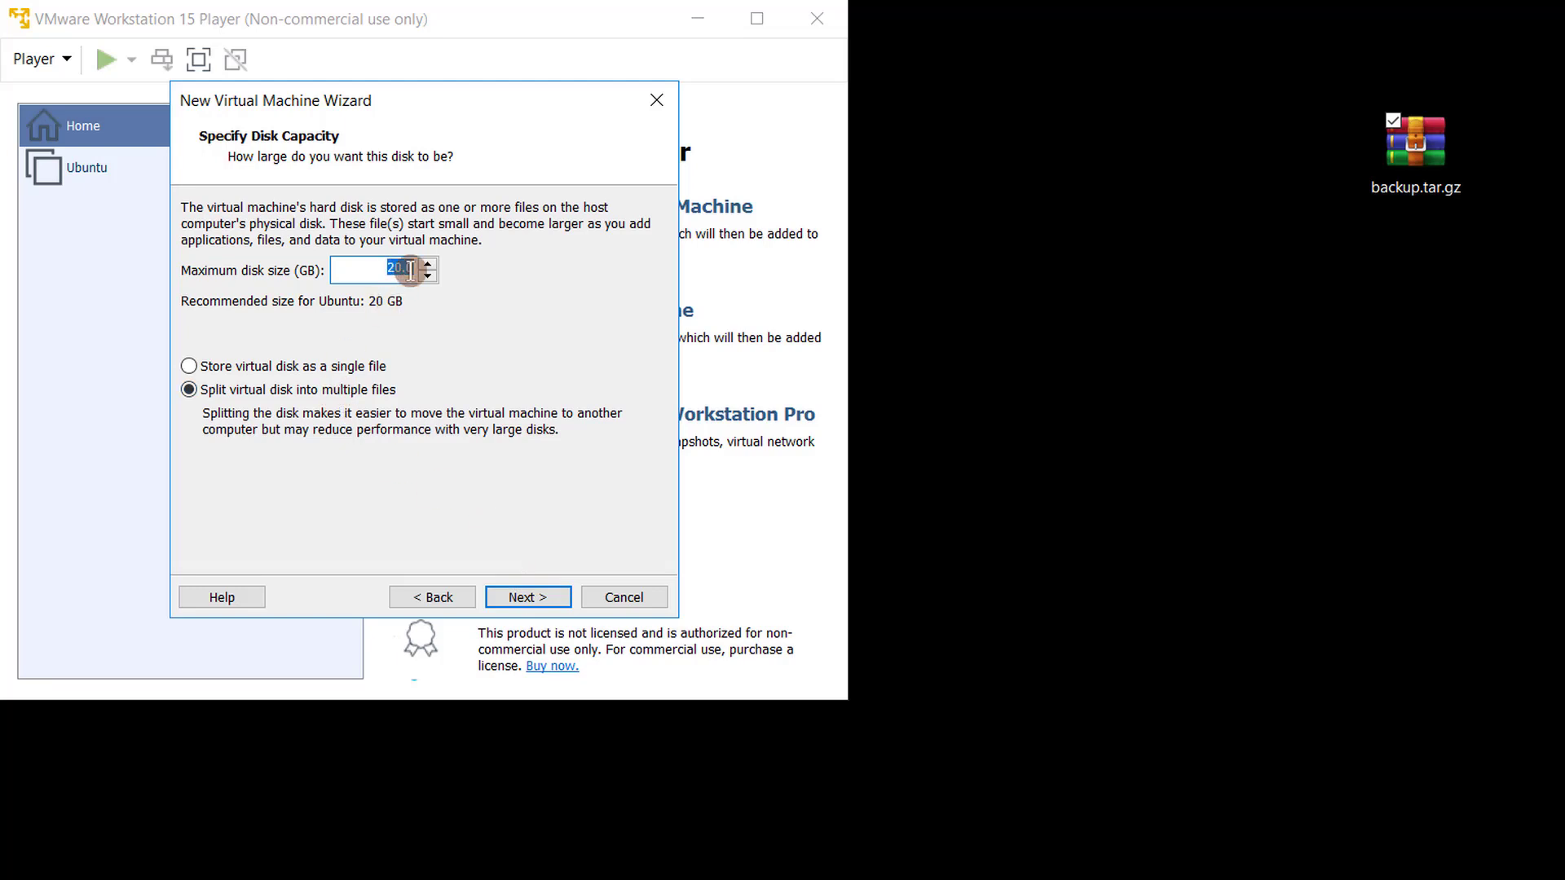
{"action": "left_click", "coordinate": [531, 590]}
{"action": "left_click", "coordinate": [532, 597]}
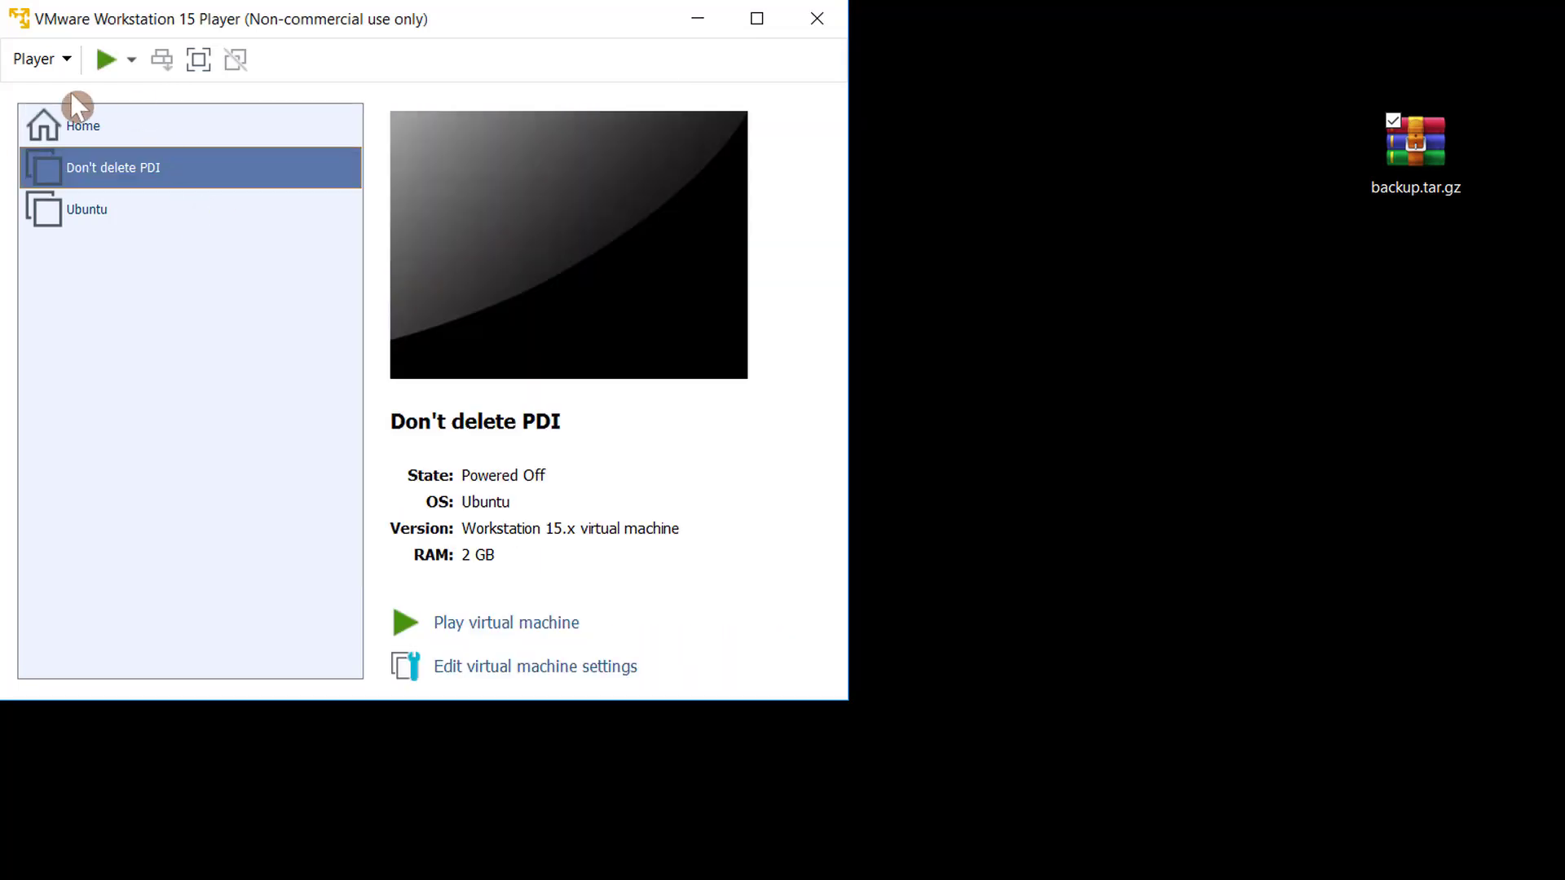
- Power on the new virtual machine and switch it to full screen mode
{"action": "left_click", "coordinate": [99, 71]}
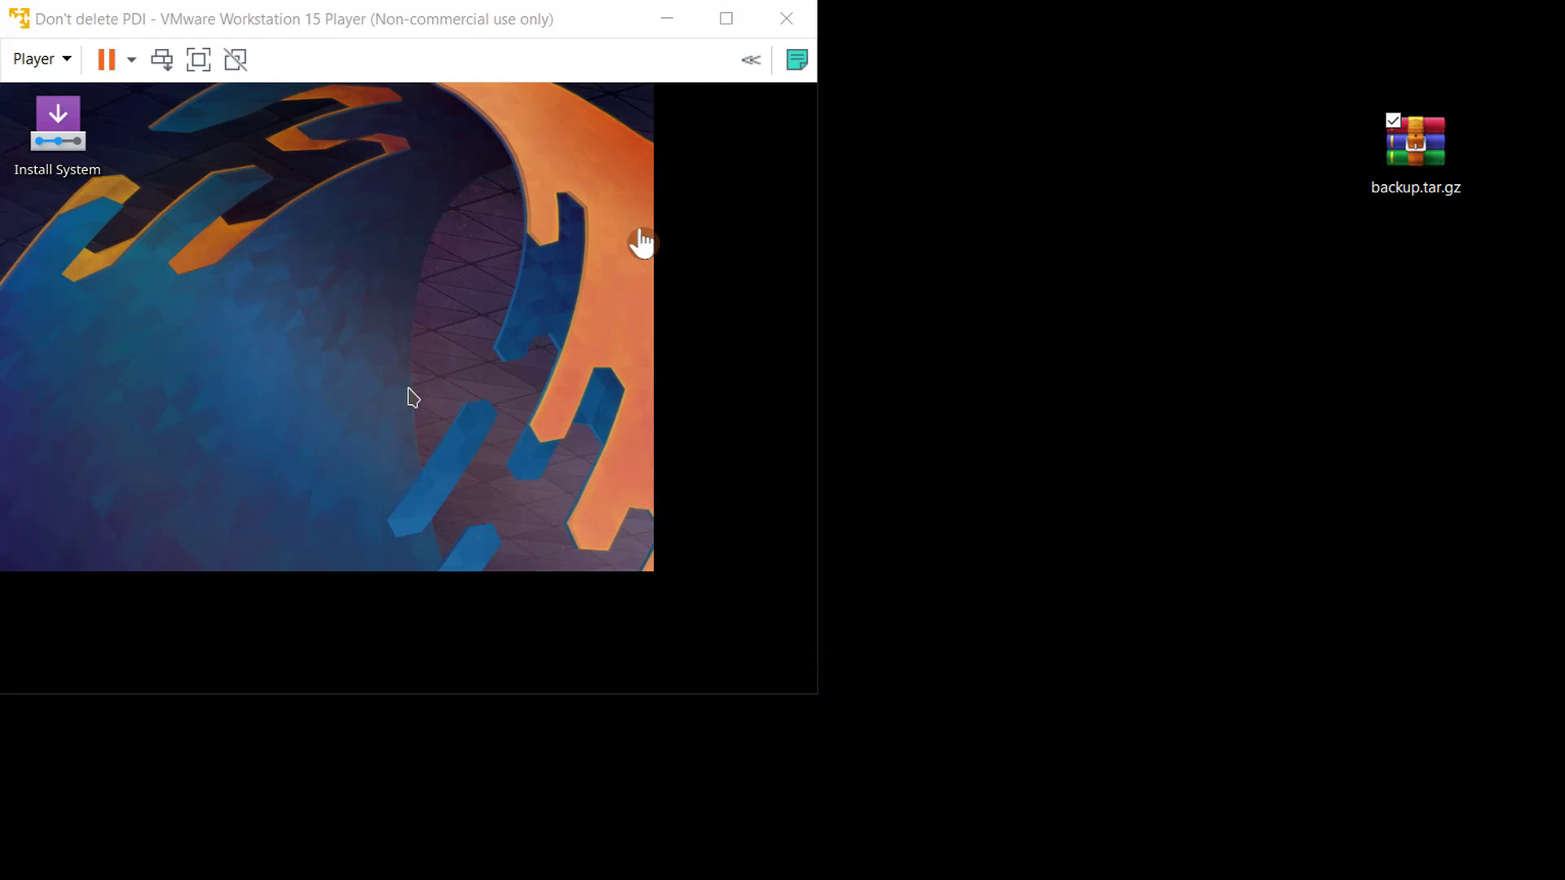
{"action": "left_click", "coordinate": [718, 45]}
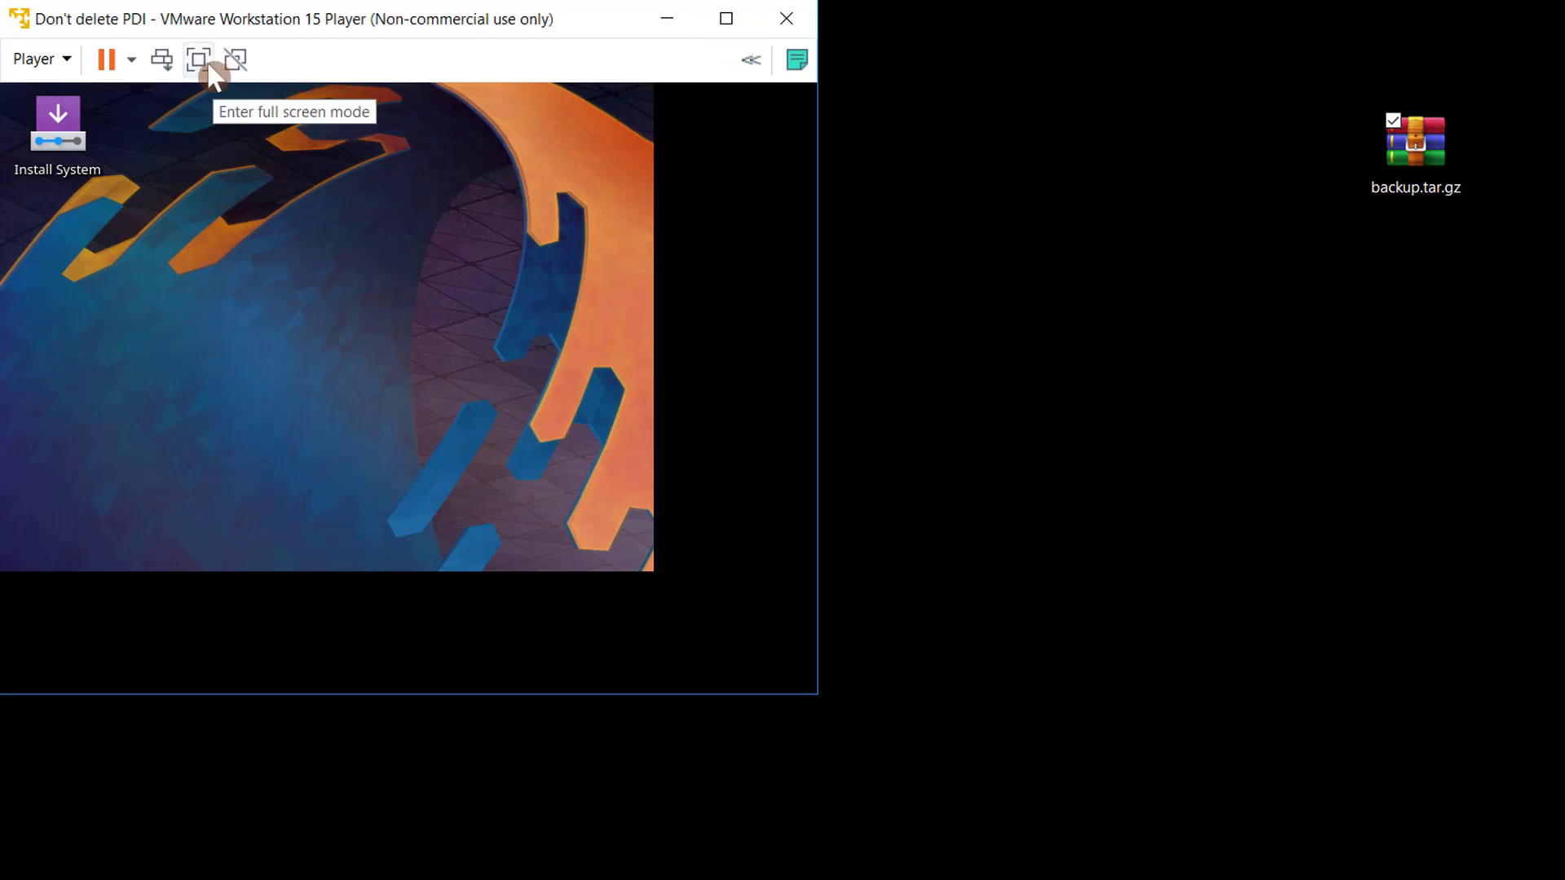
{"action": "left_click", "coordinate": [198, 60]}
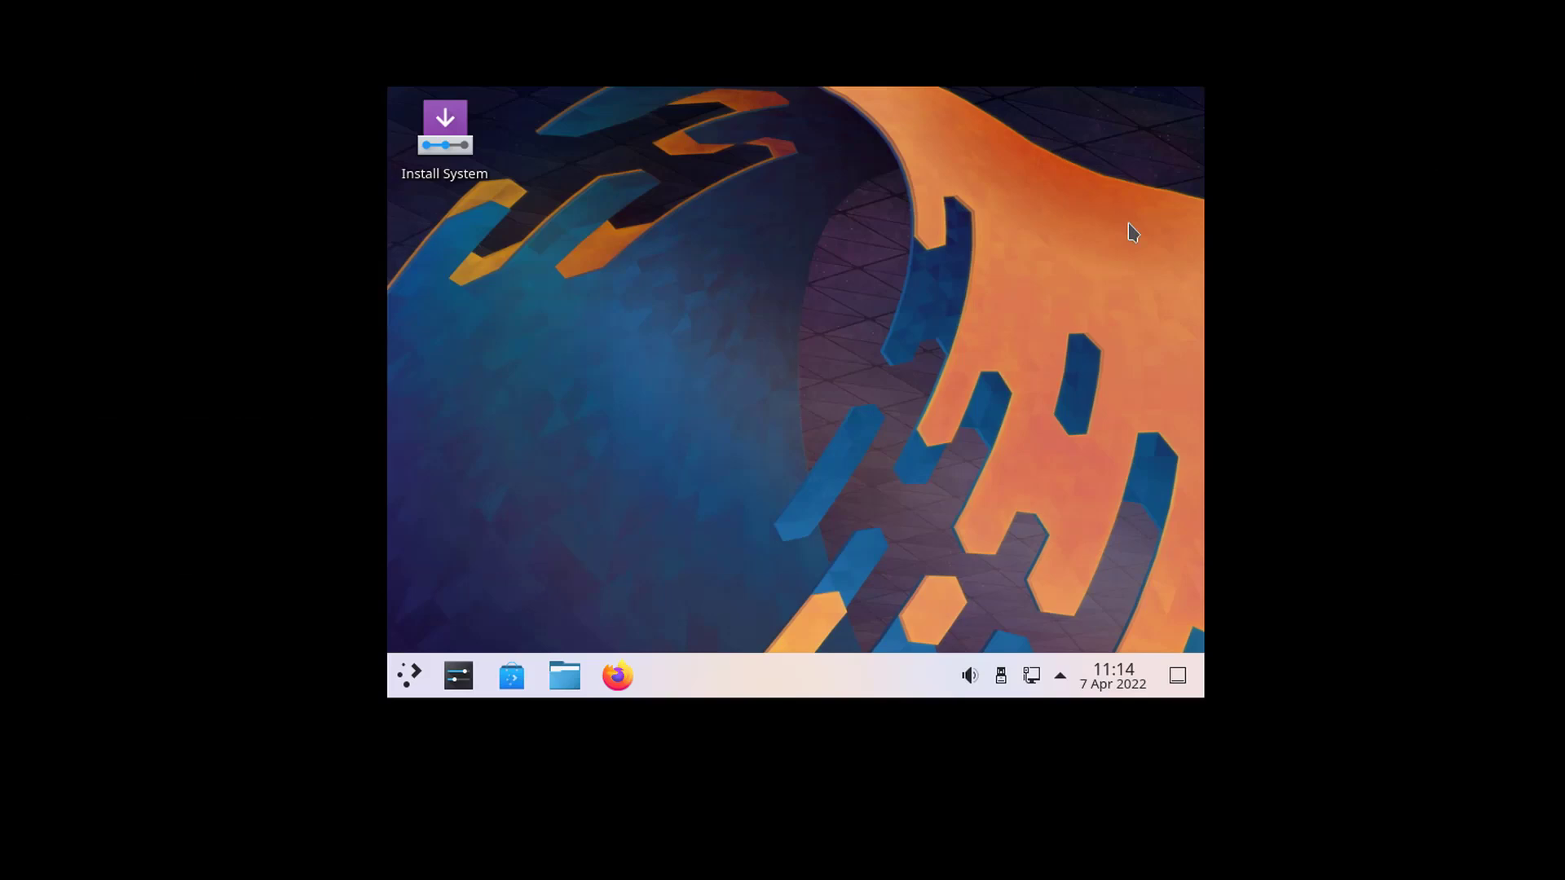
- Launch Install System and accept American English, the America/New York location and the English (US) keyboard
{"action": "left_click", "coordinate": [442, 147]}
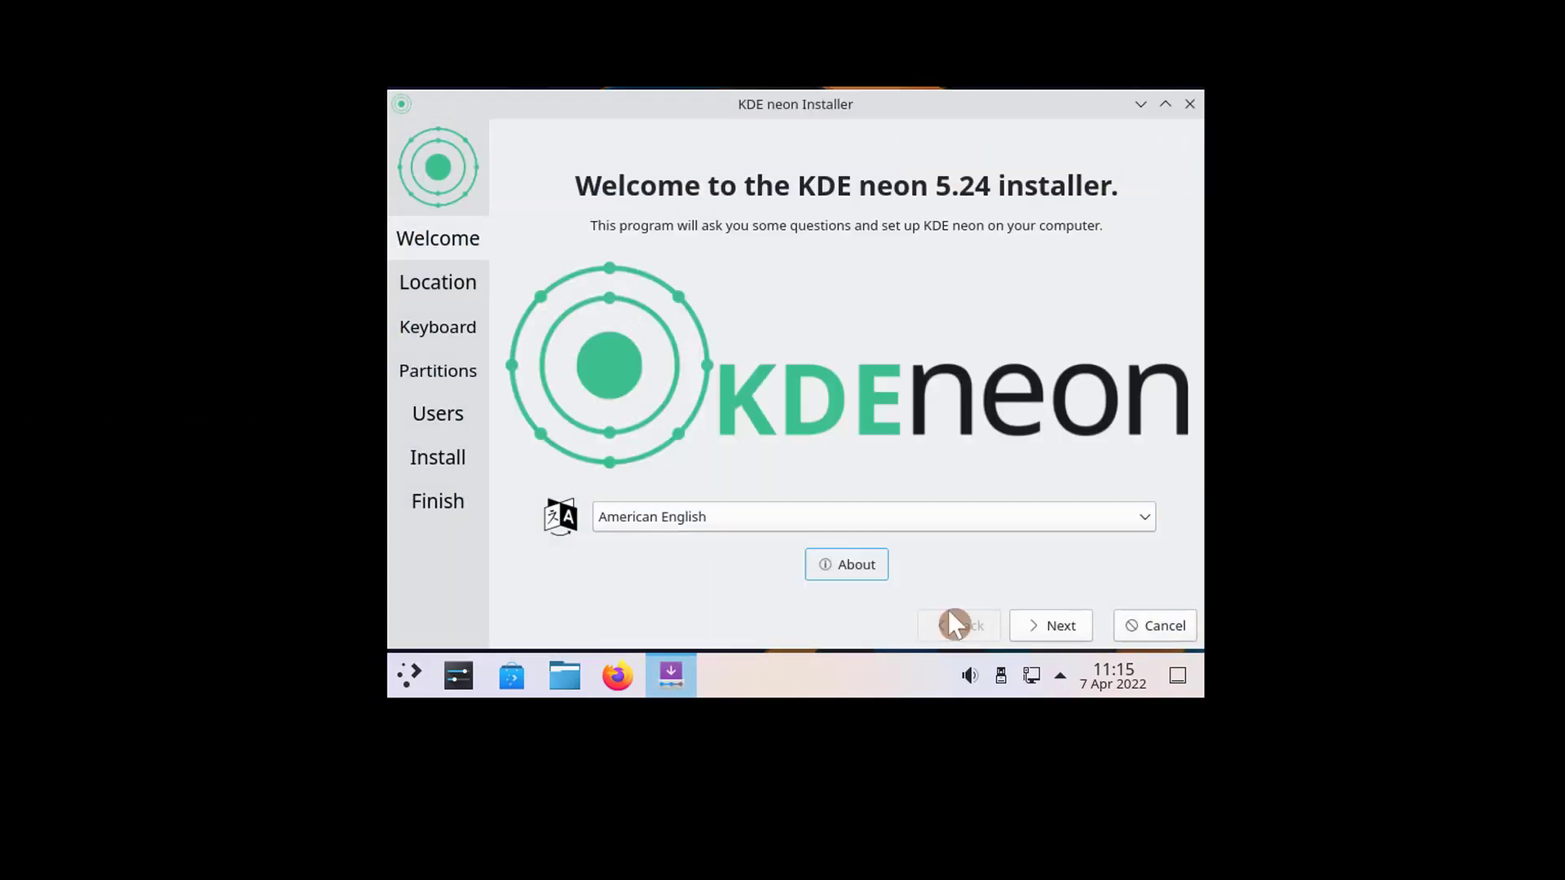
{"action": "left_click", "coordinate": [1044, 630]}
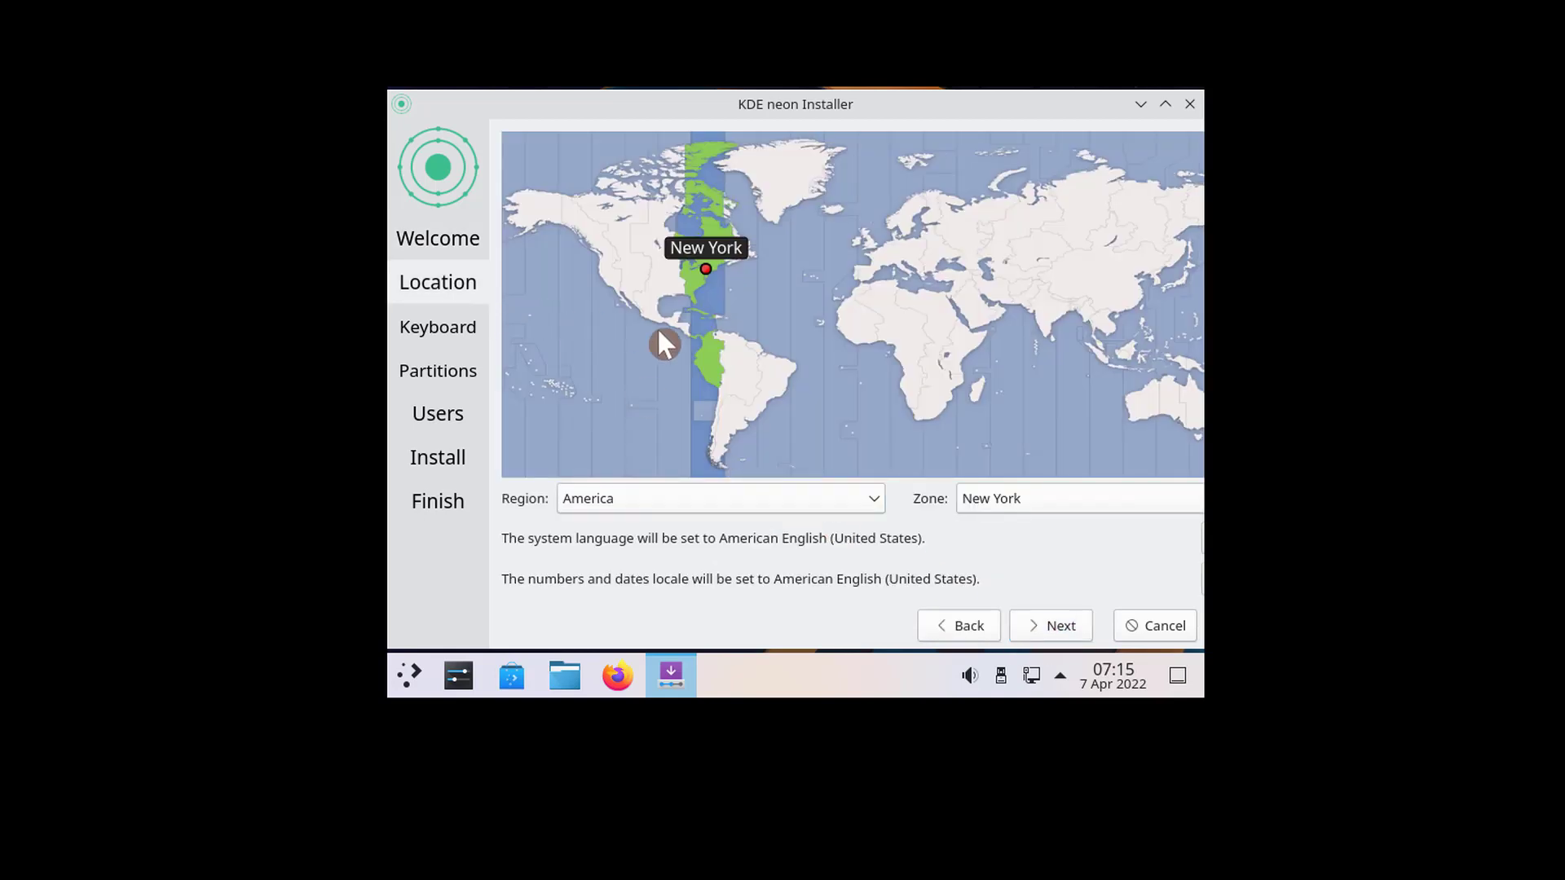
{"action": "left_click", "coordinate": [1055, 629]}
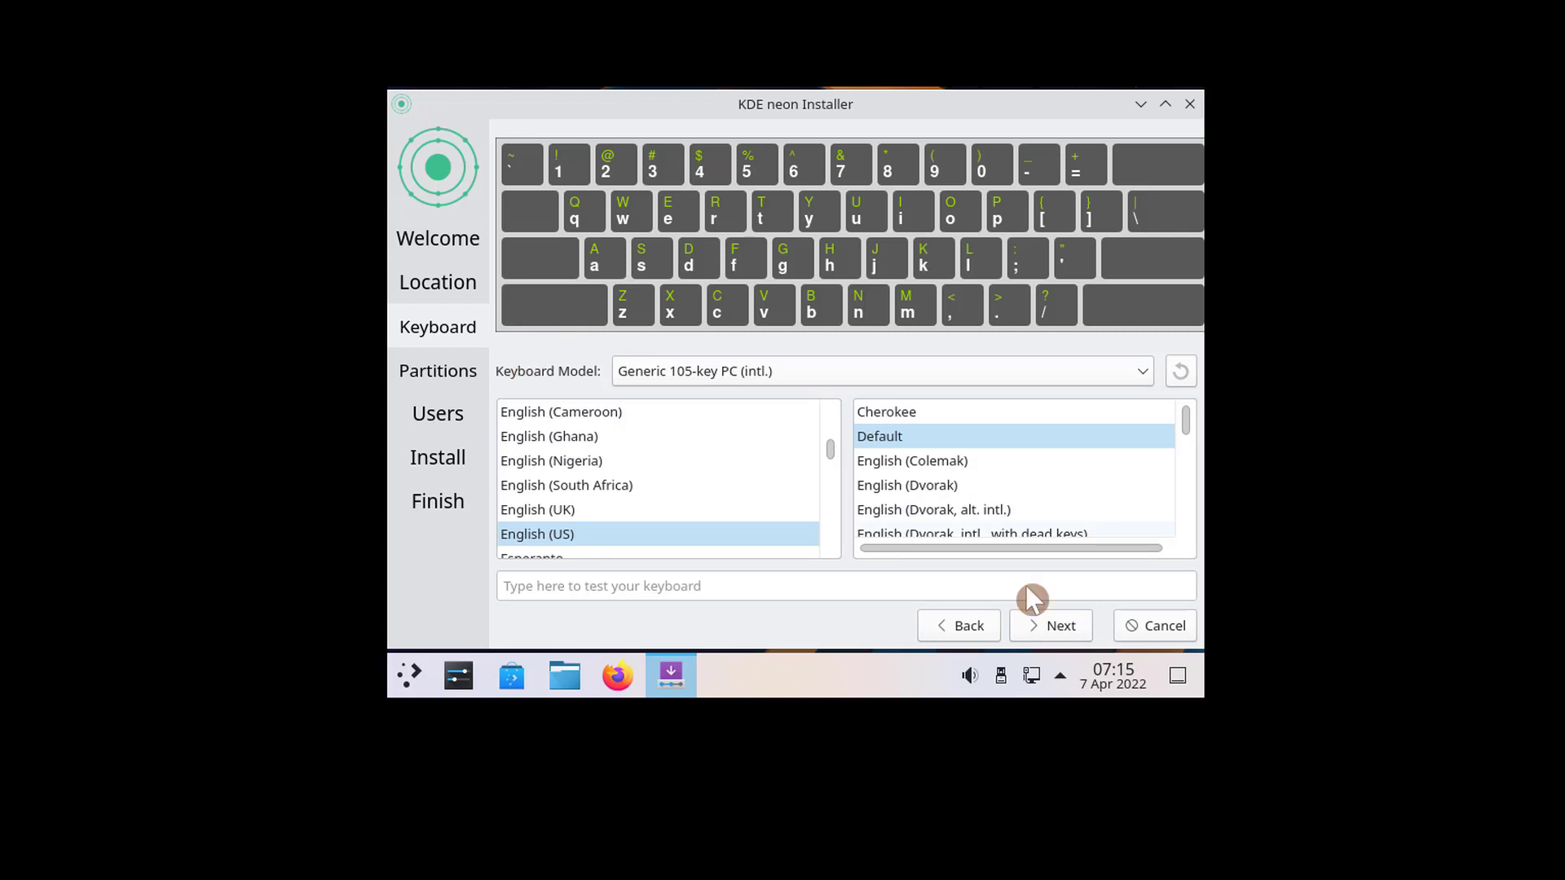
{"action": "left_click", "coordinate": [1052, 630]}
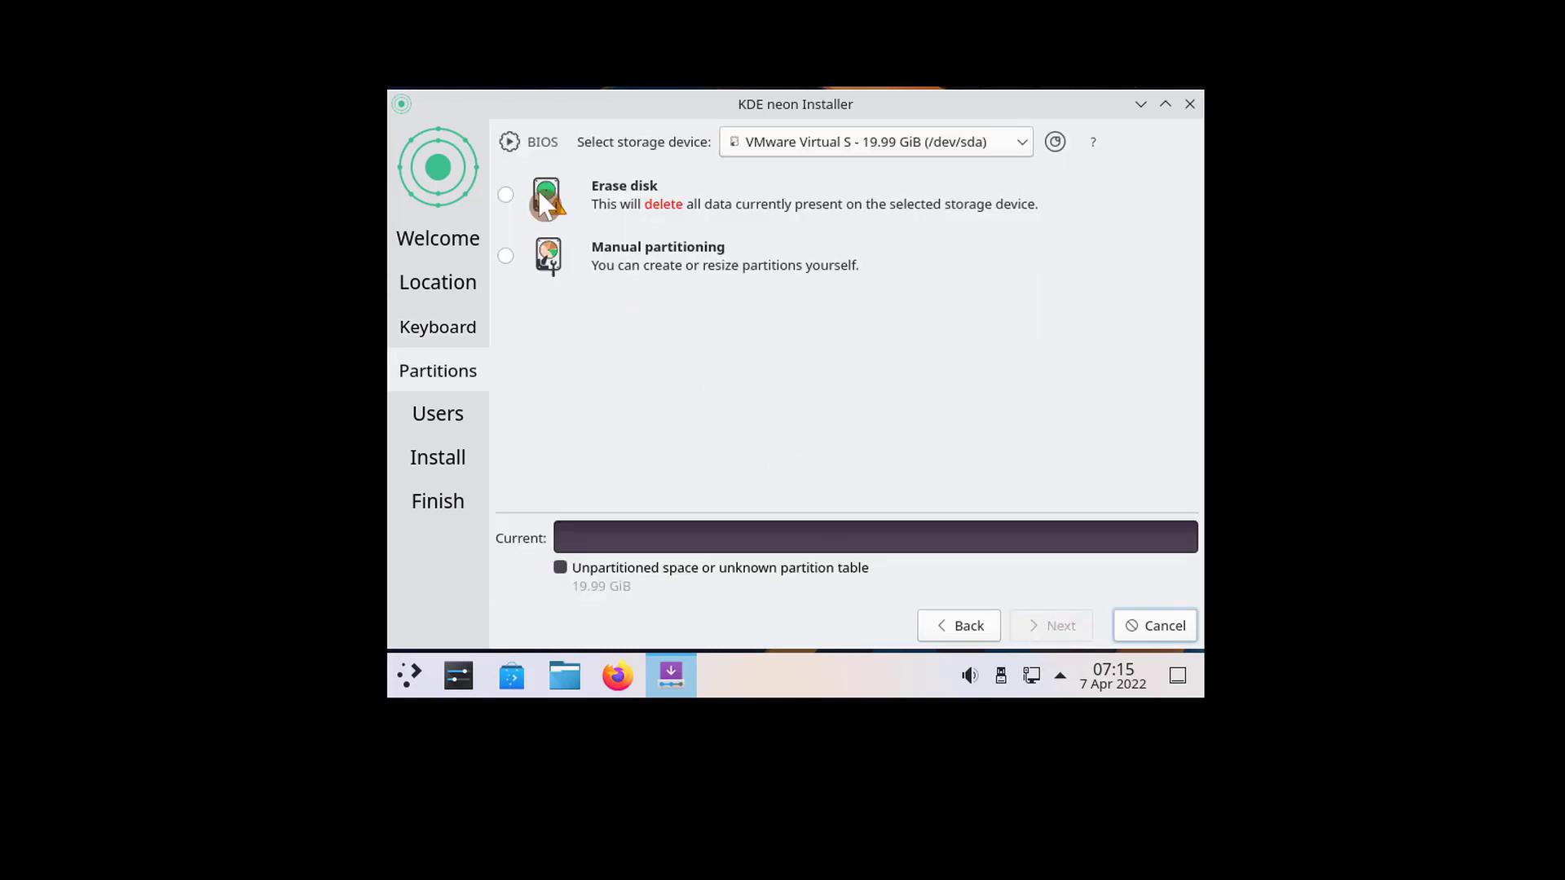
- Choose Erase disk partitioning on the VMware virtual disk and continue
{"action": "left_click", "coordinate": [505, 194]}
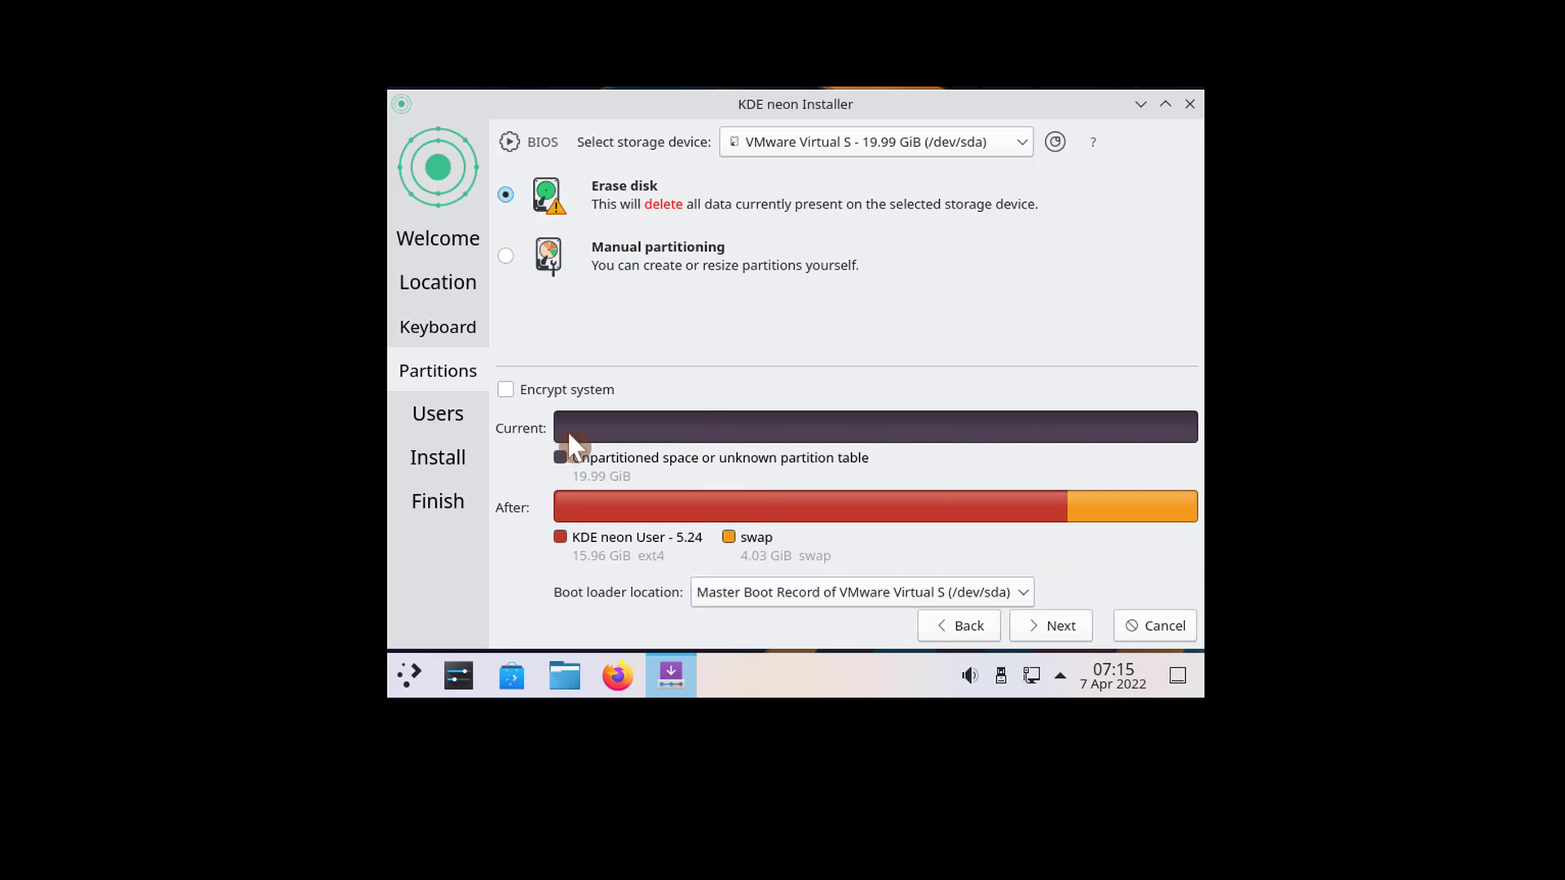
{"action": "left_click", "coordinate": [1051, 625]}
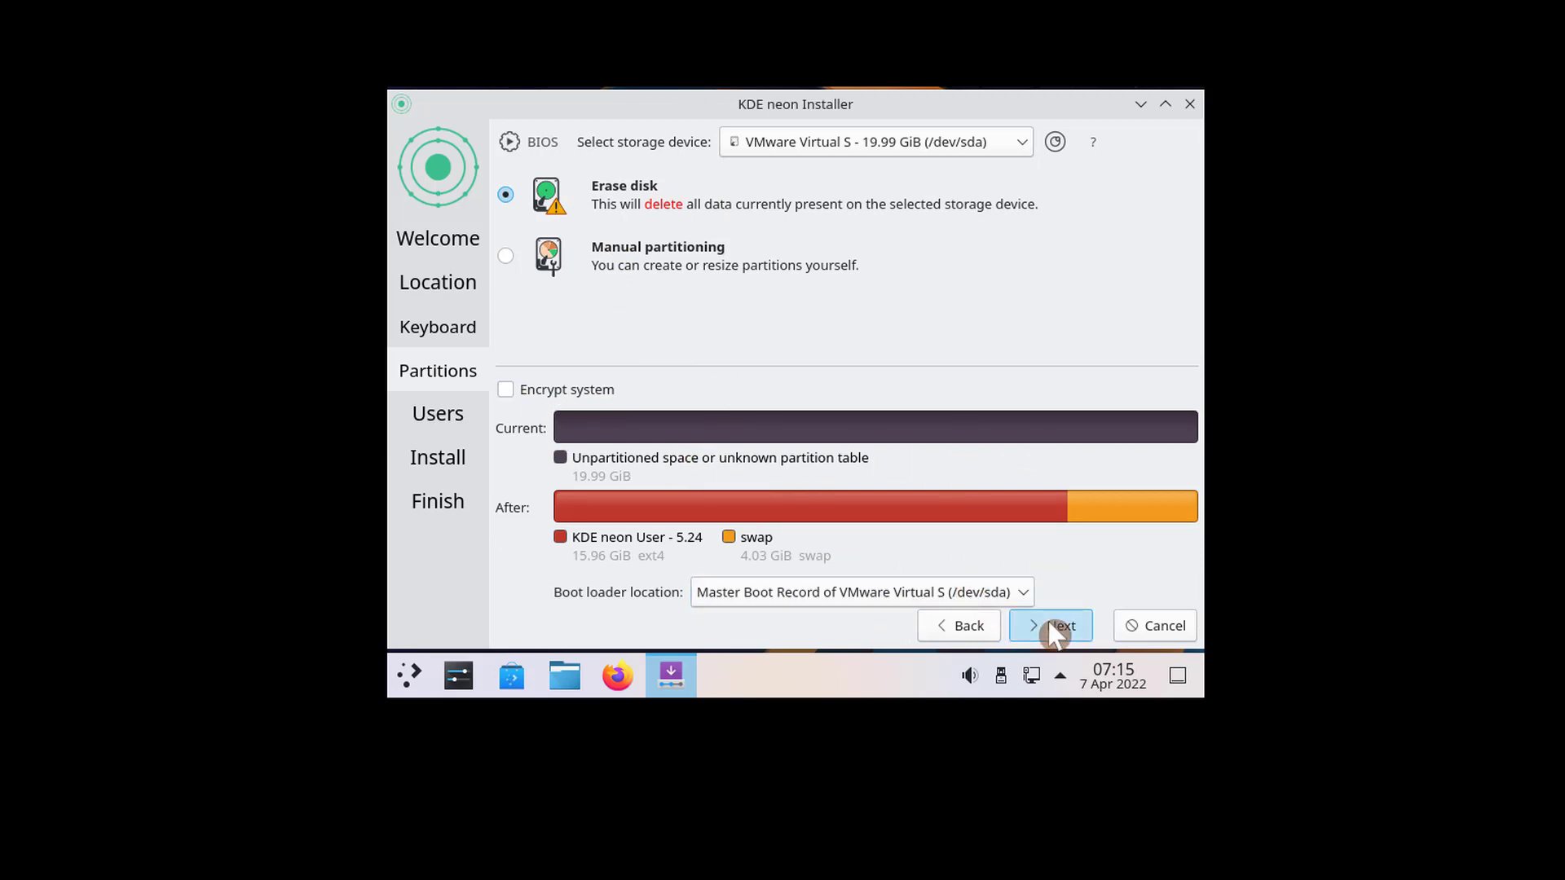
- Enter pdi as the user's name and login, and set the computer name to lab
{"action": "type", "text": "pdi"}
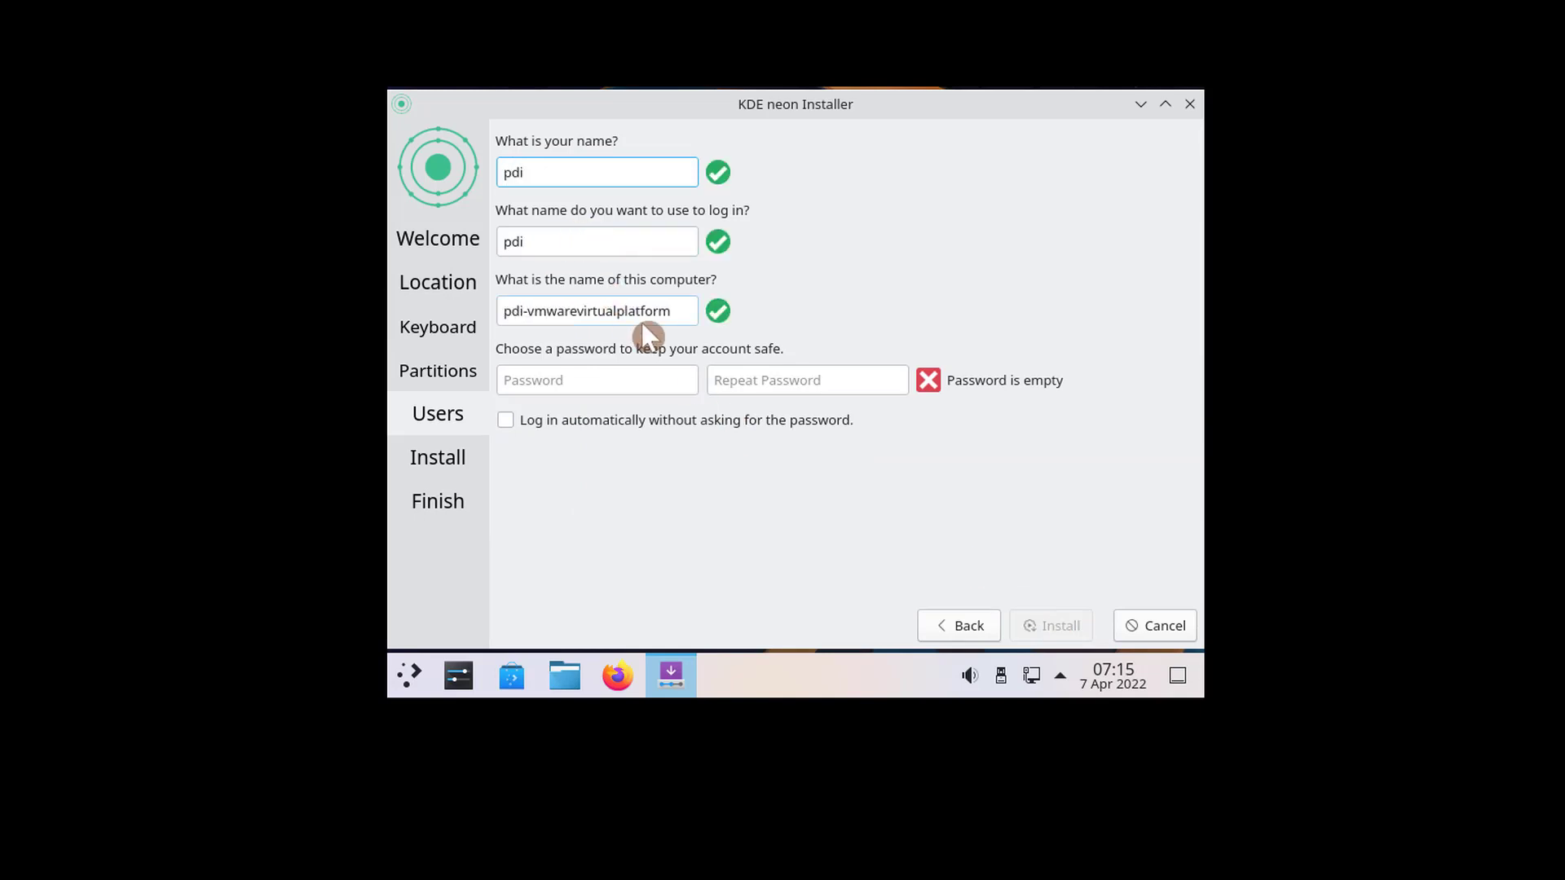
{"action": "left_click", "coordinate": [683, 320]}
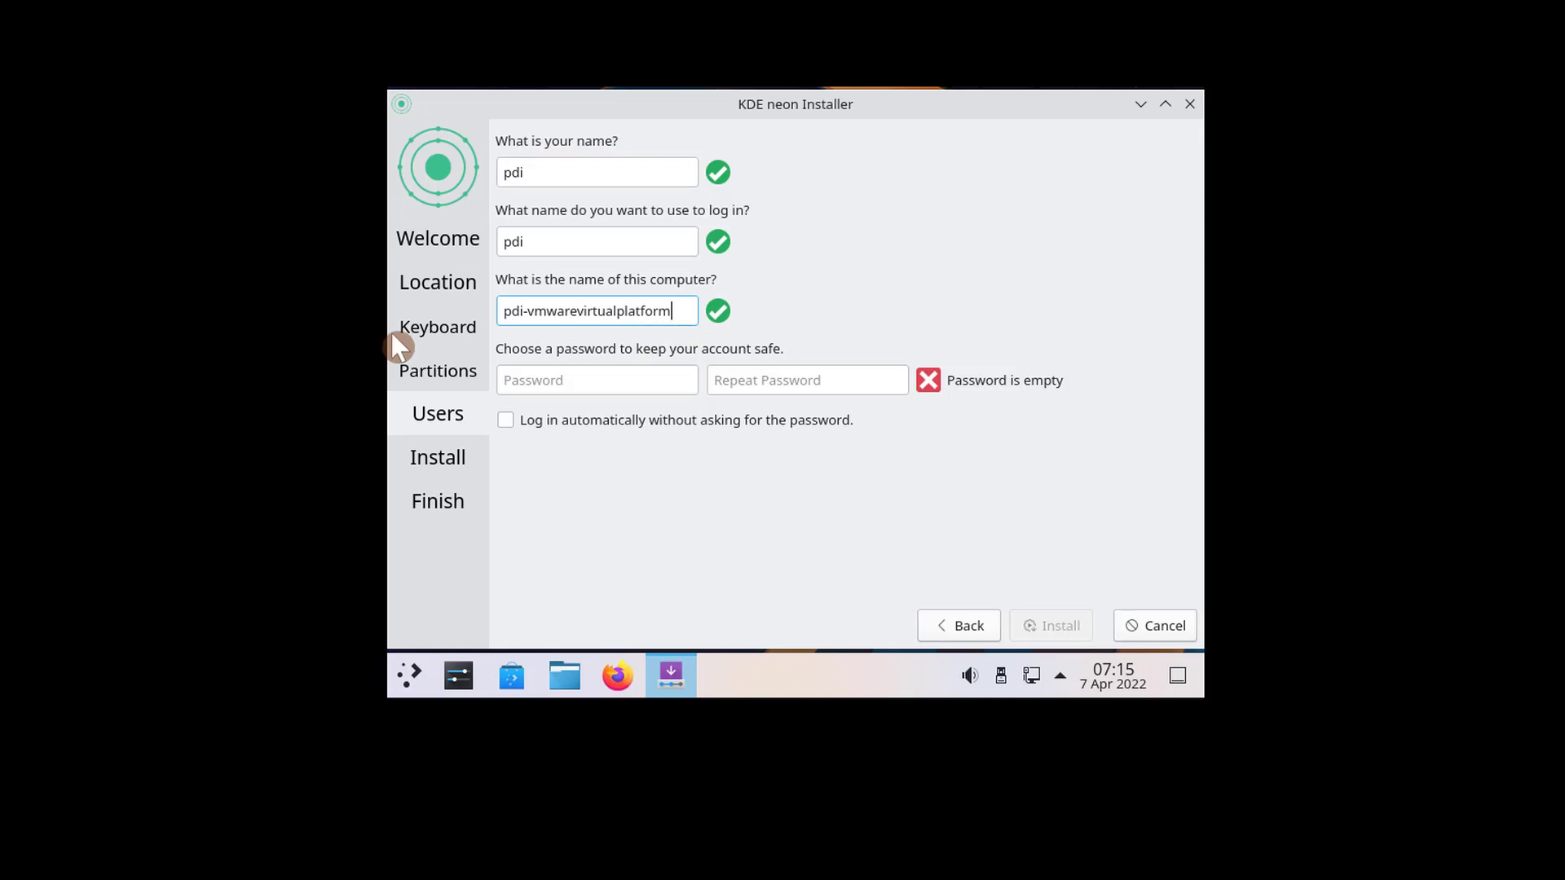
{"action": "key", "text": "ctrl+a"}
{"action": "type", "text": "la"}
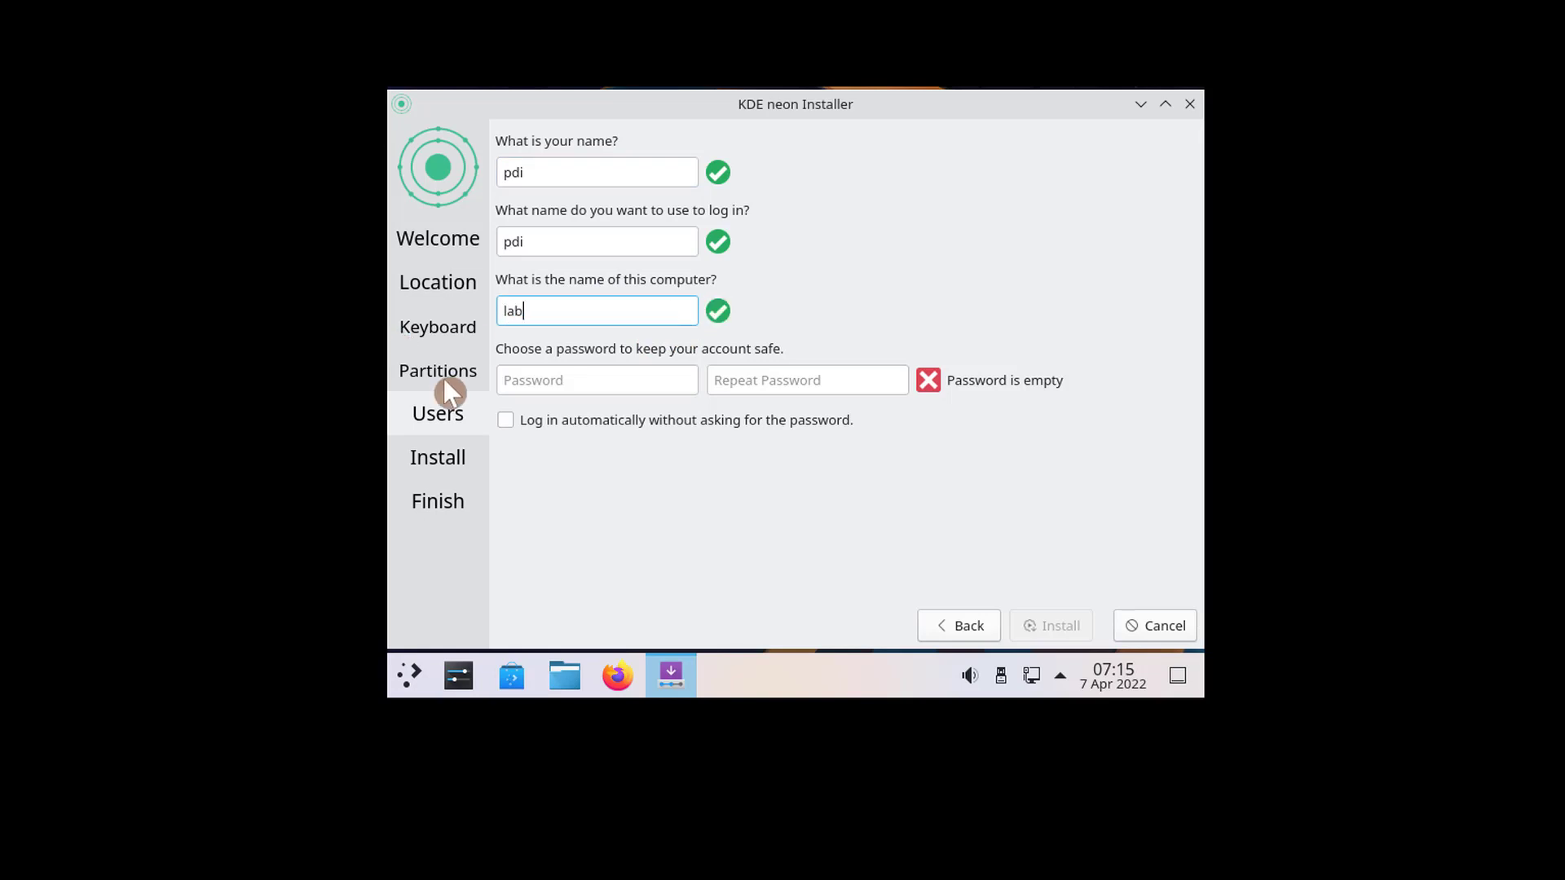
- Enter the account password and repeat it in the confirmation field
{"action": "left_click", "coordinate": [644, 380]}
{"action": "type", "text": "p"}
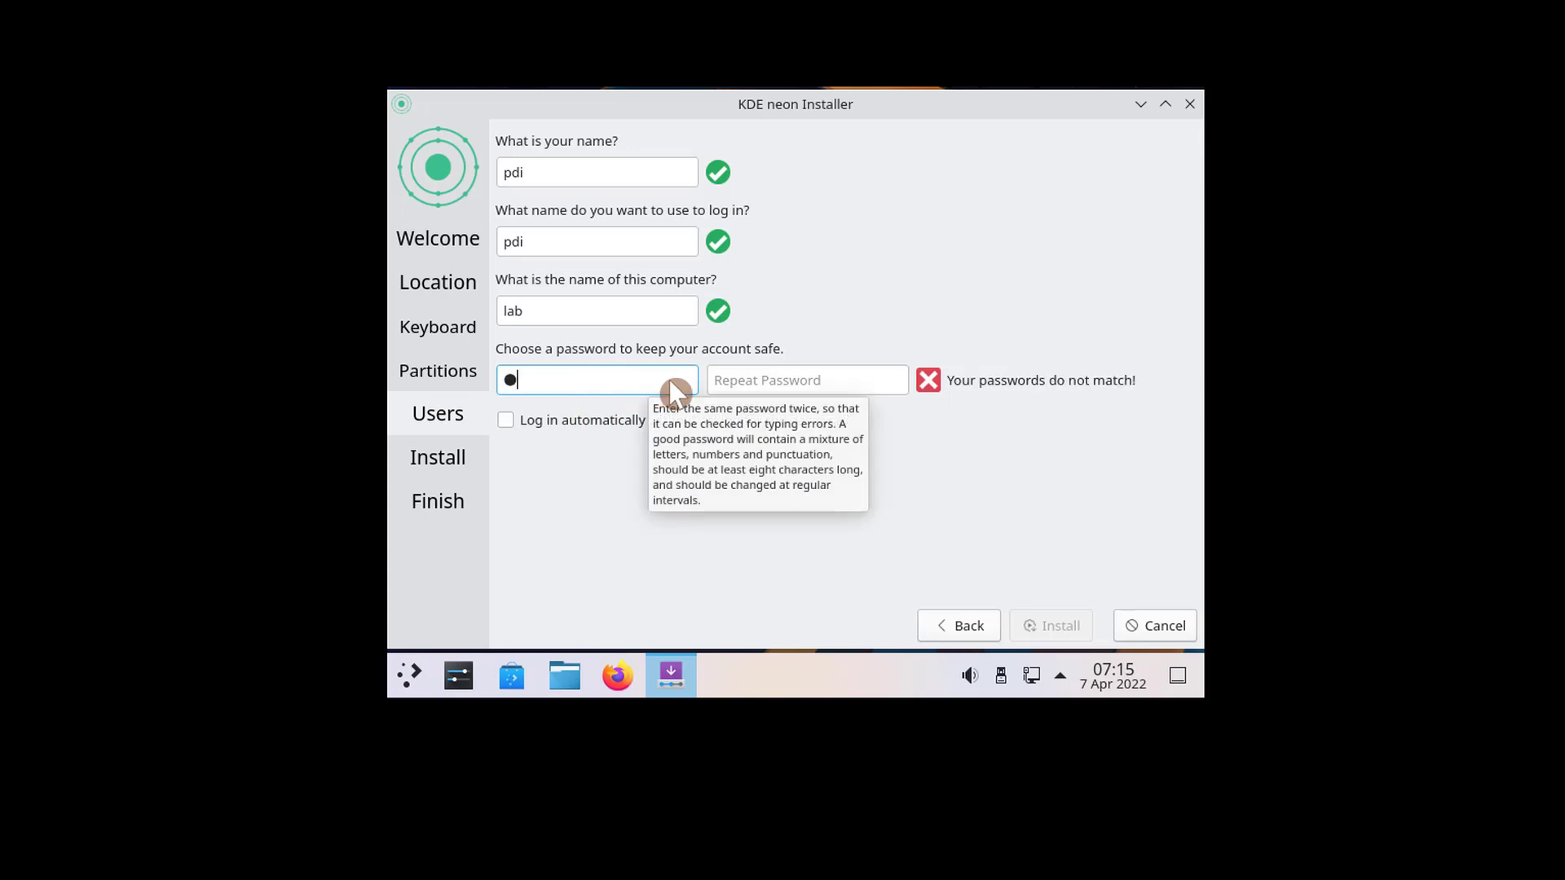
{"action": "left_click", "coordinate": [768, 379]}
{"action": "type", "text": "p"}
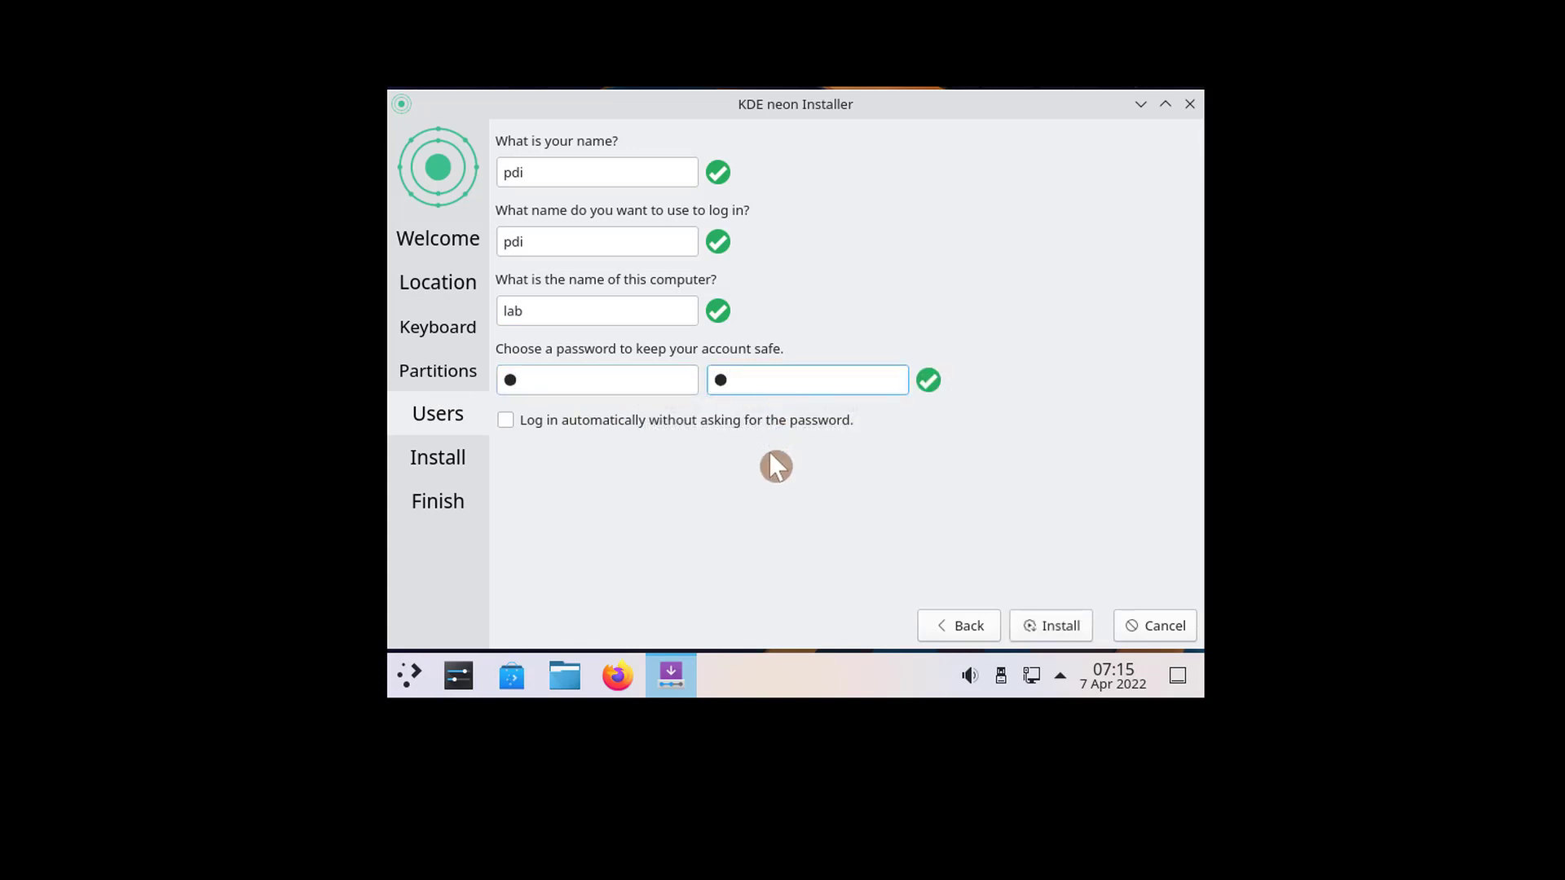
- Enable automatic login without a password and start the installation
{"action": "left_click", "coordinate": [504, 420]}
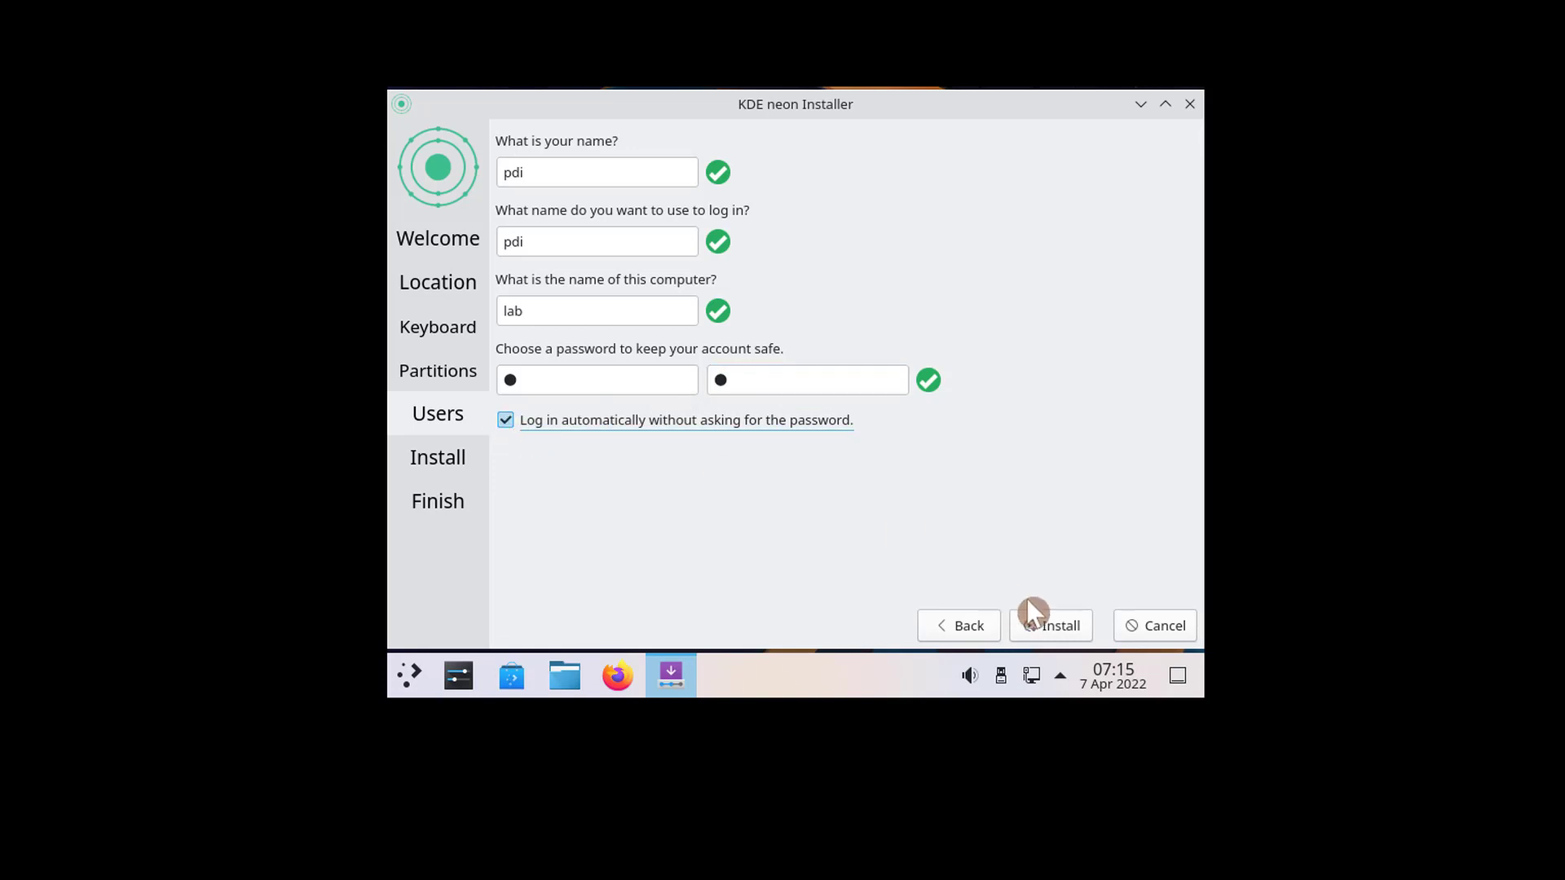
{"action": "left_click", "coordinate": [1048, 633]}
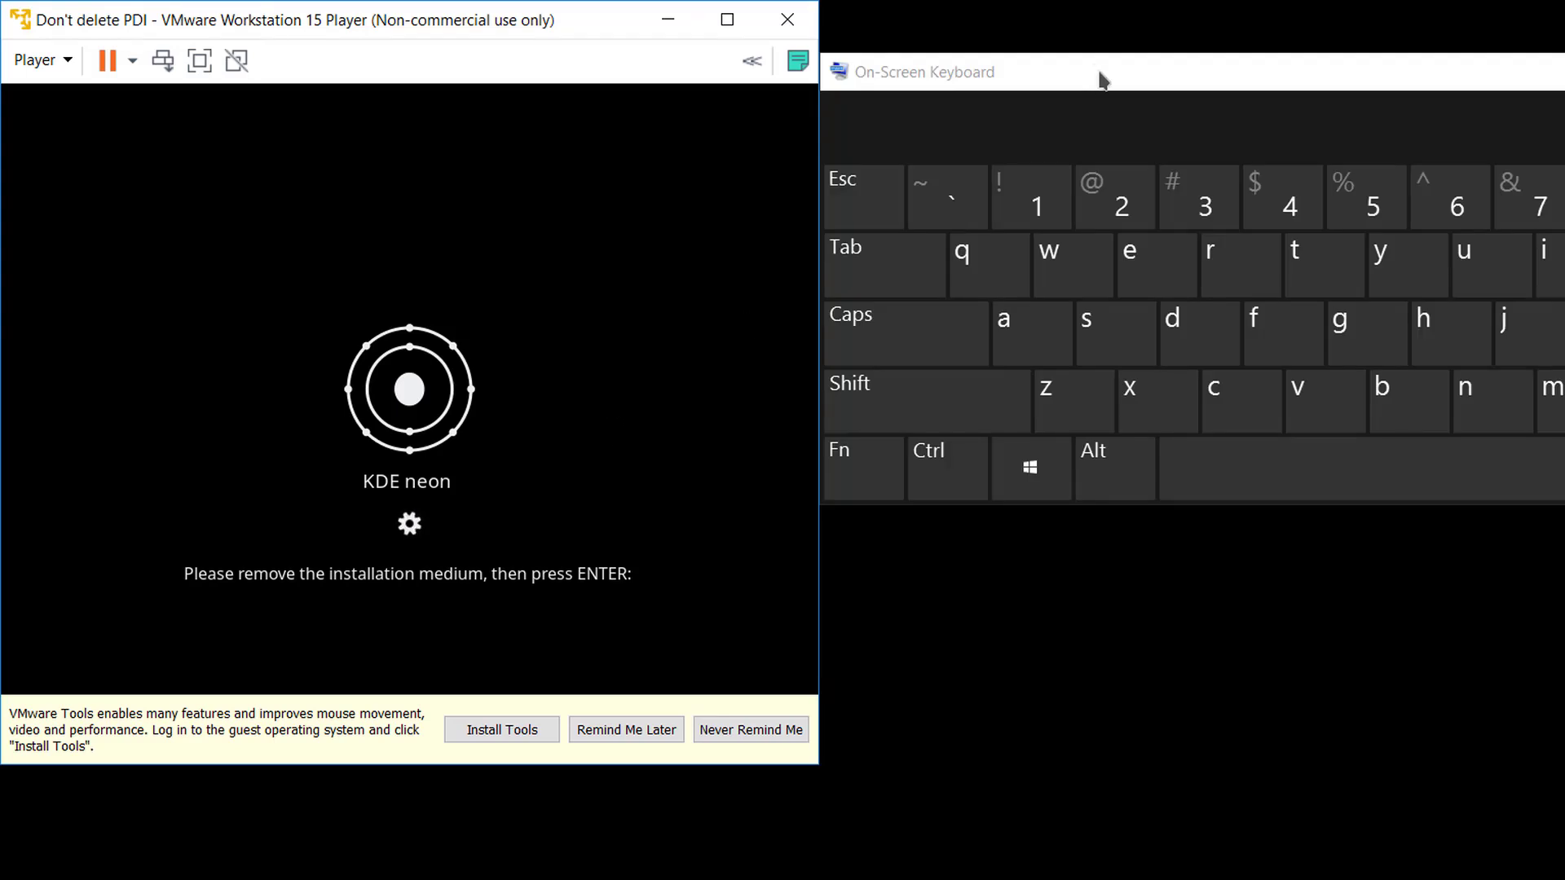
- Disconnect the installation ISO in the virtual machine settings and continue the reboot
{"action": "left_click", "coordinate": [1094, 68]}
{"action": "key", "text": "ctrl+alt"}
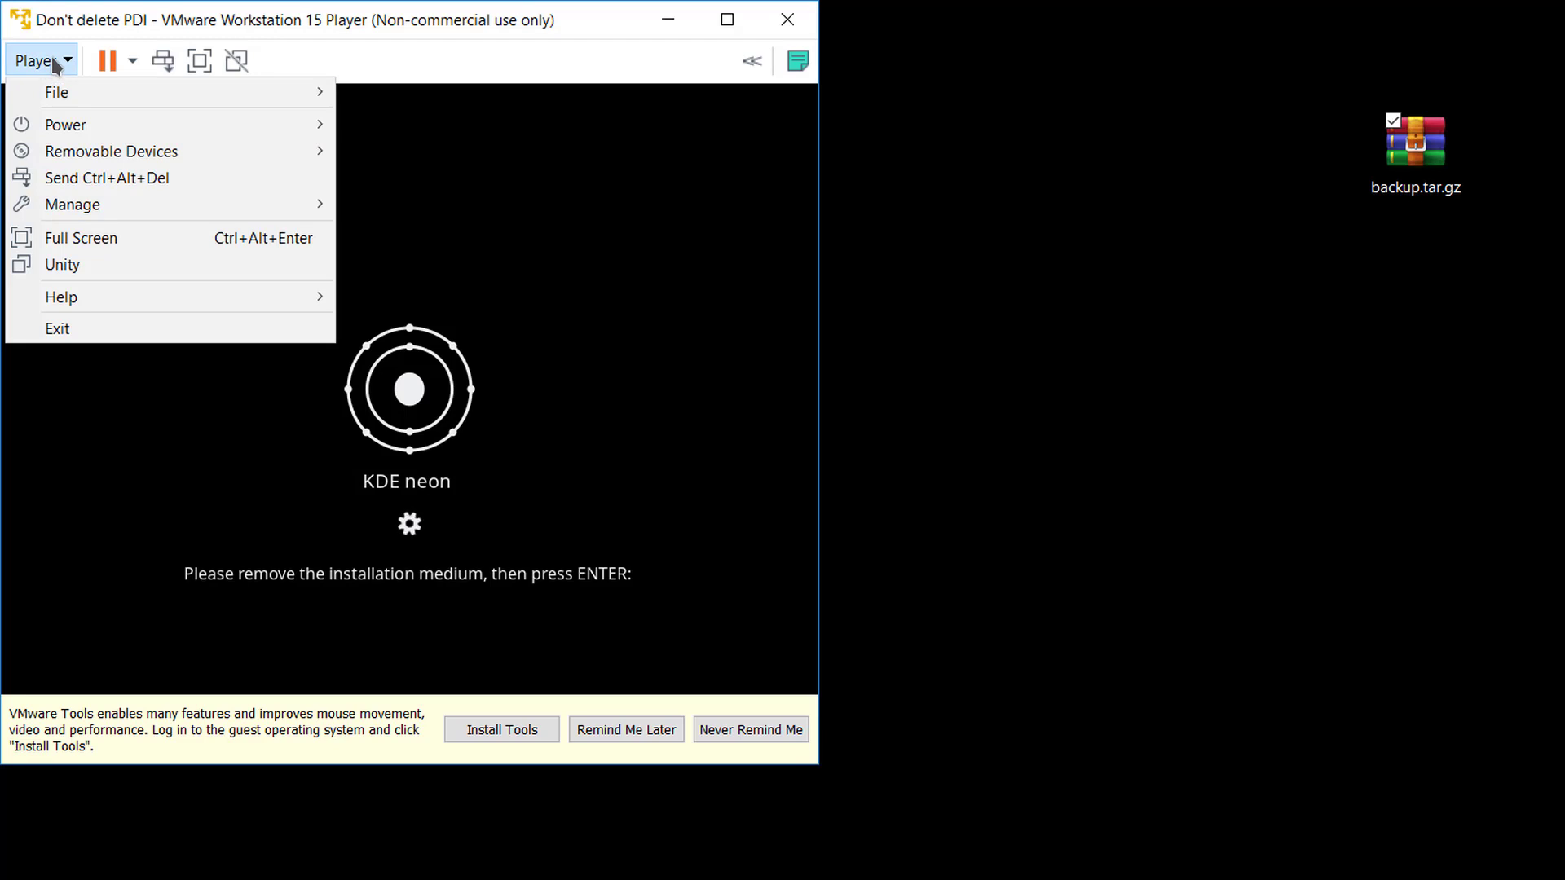
{"action": "mouse_move", "coordinate": [129, 202]}
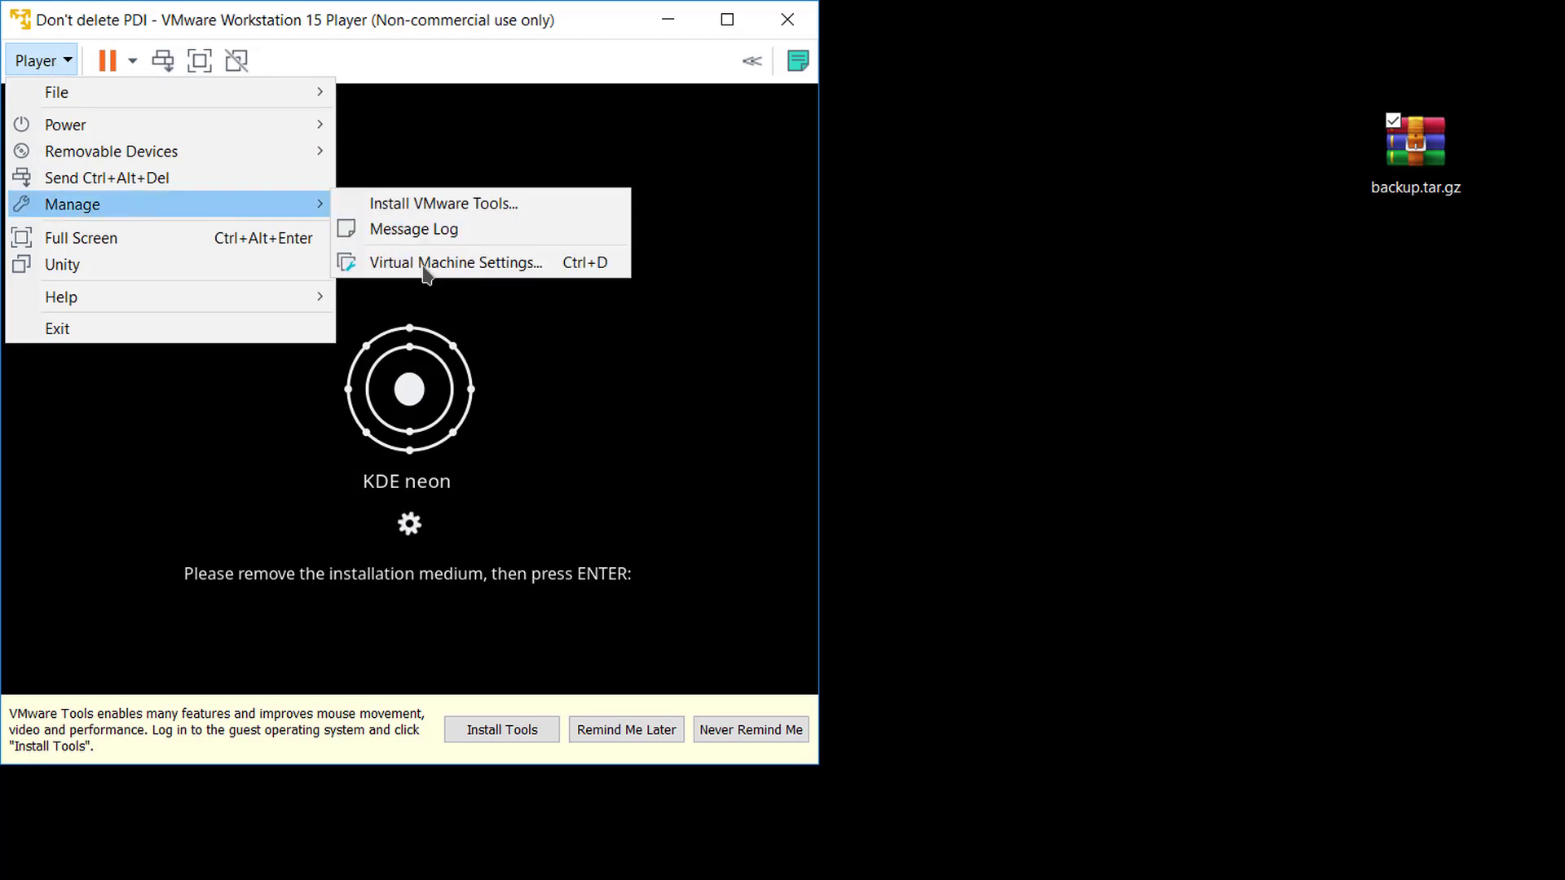
{"action": "left_click", "coordinate": [430, 265]}
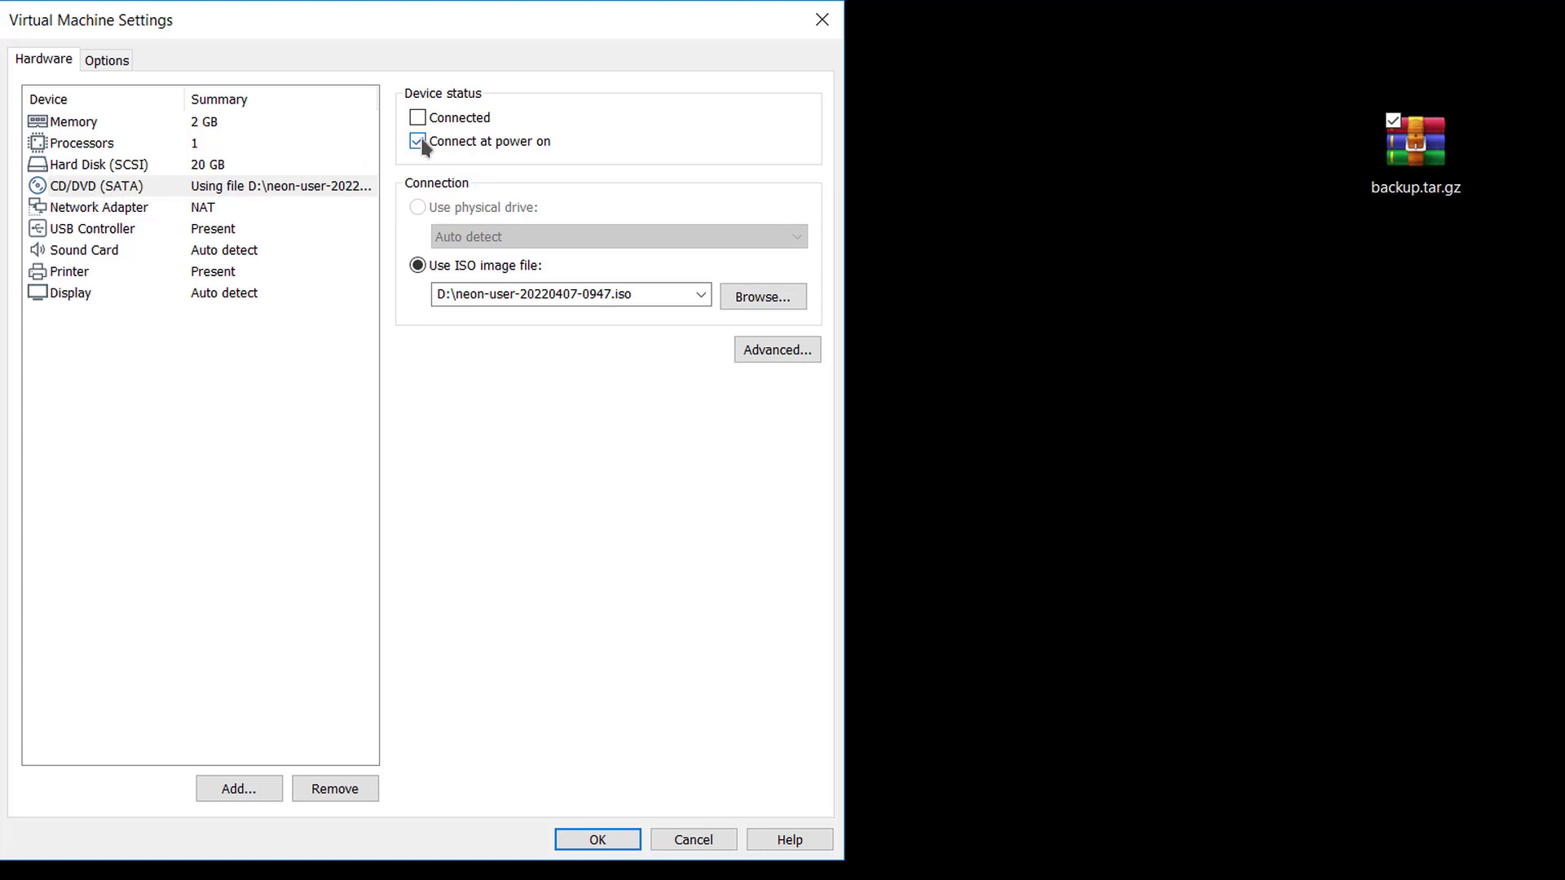
{"action": "left_click", "coordinate": [574, 841]}
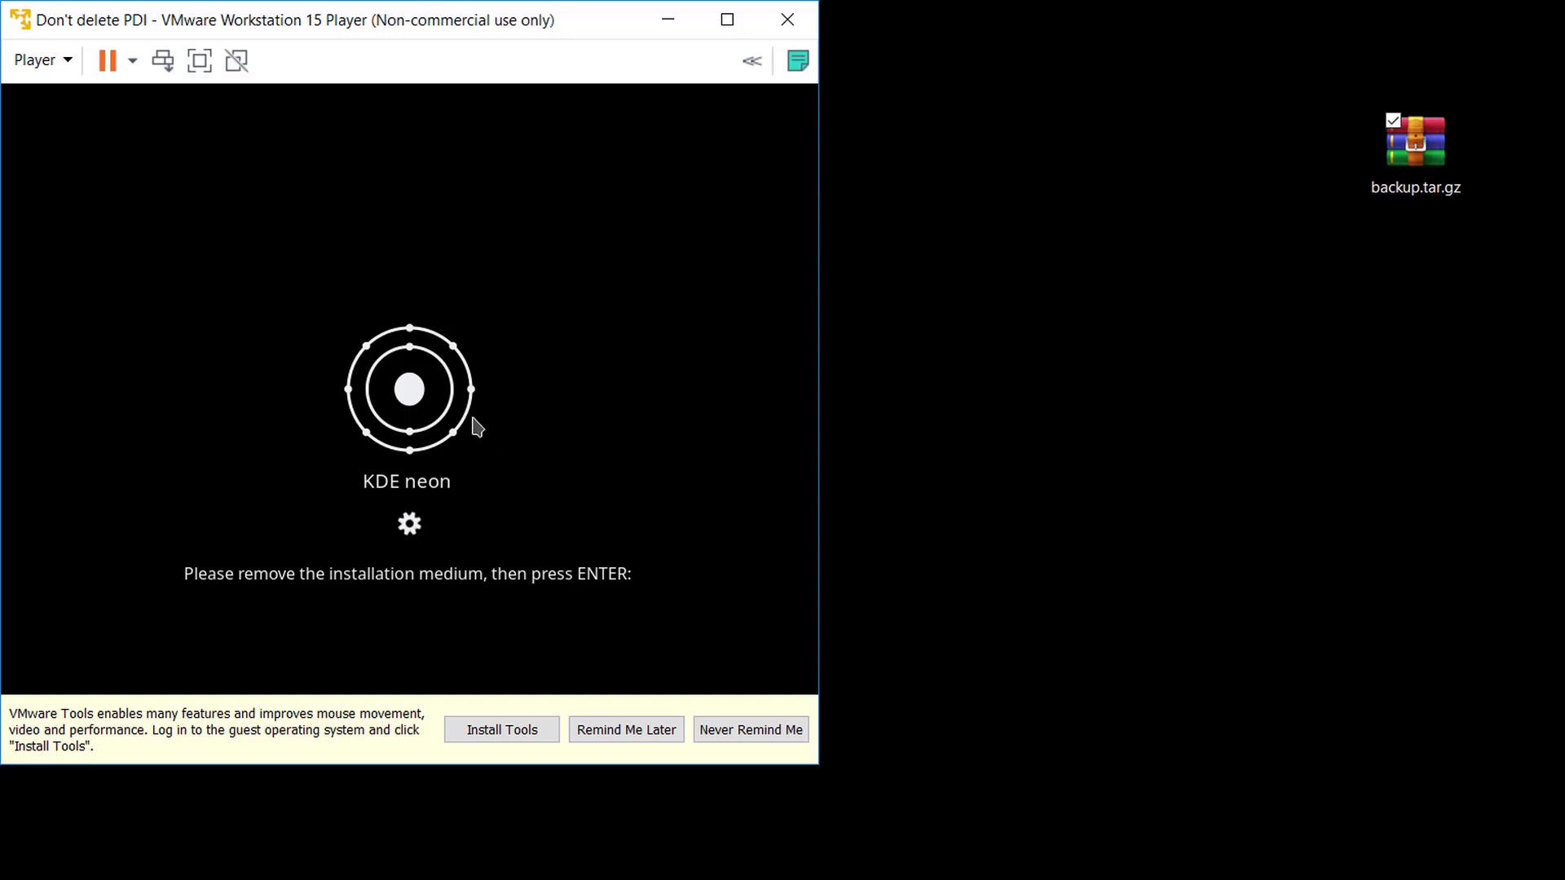
{"action": "key", "text": "Return"}
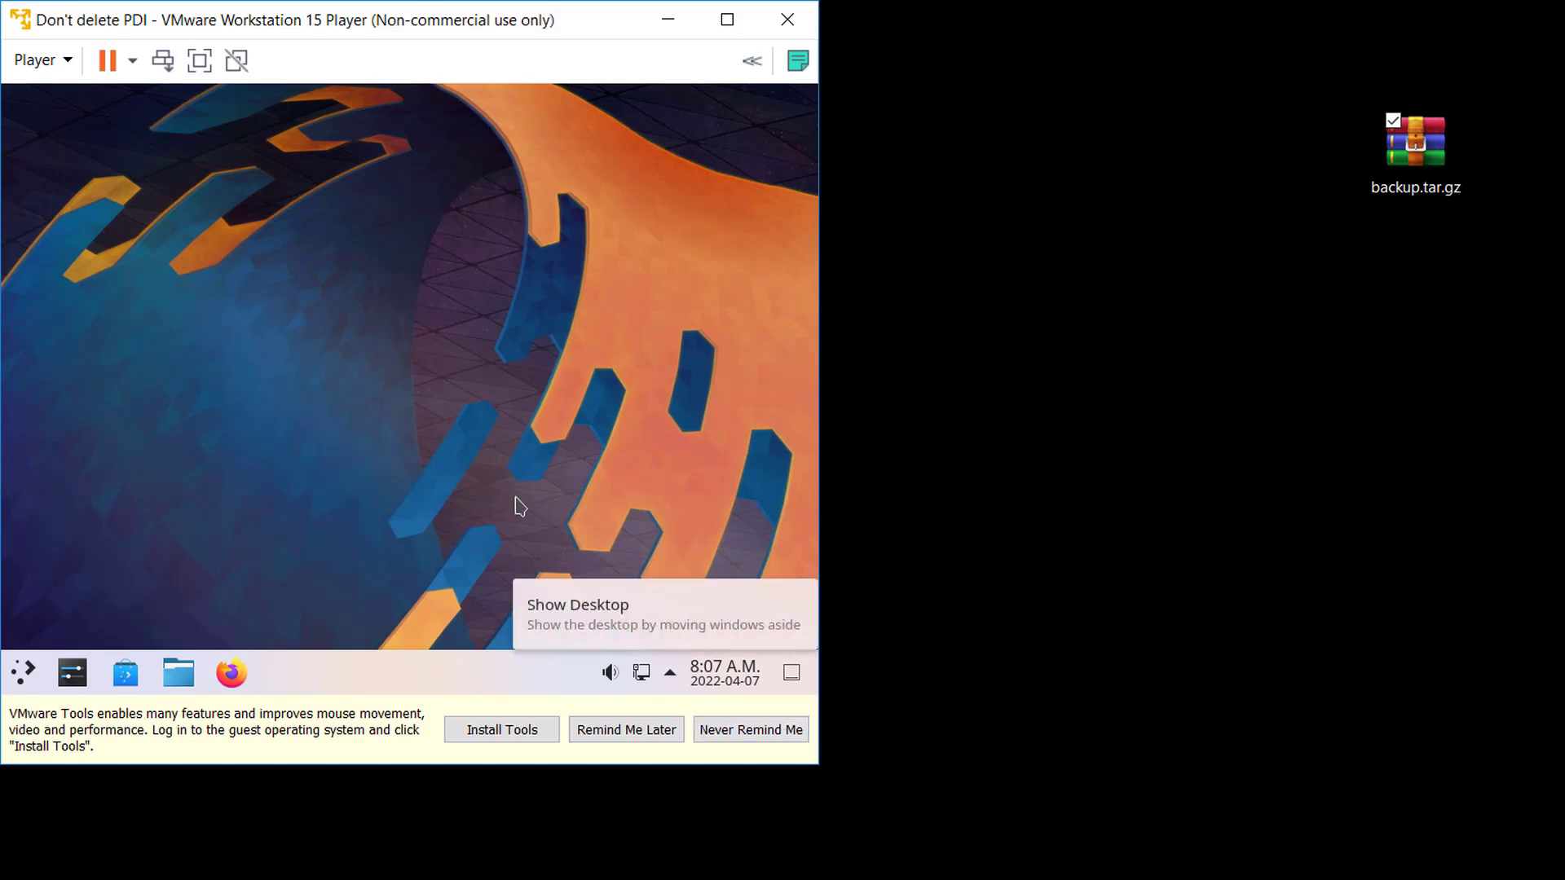
- Open System Settings and apply the Dark theme in Quick Settings
{"action": "left_click", "coordinate": [24, 683]}
{"action": "type", "text": "s"}
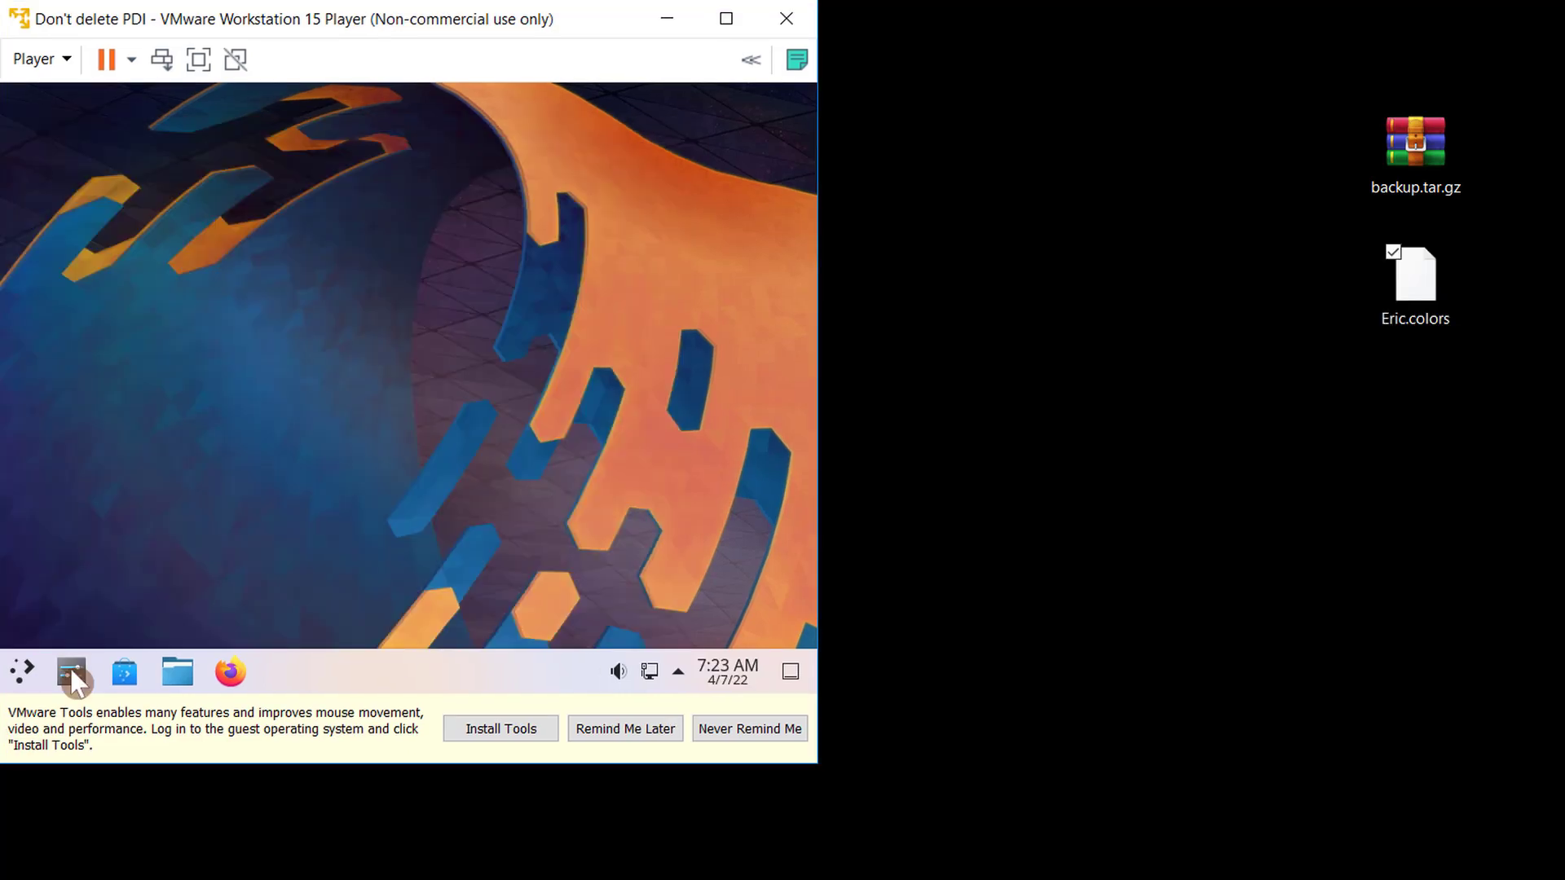
{"action": "left_click", "coordinate": [70, 667]}
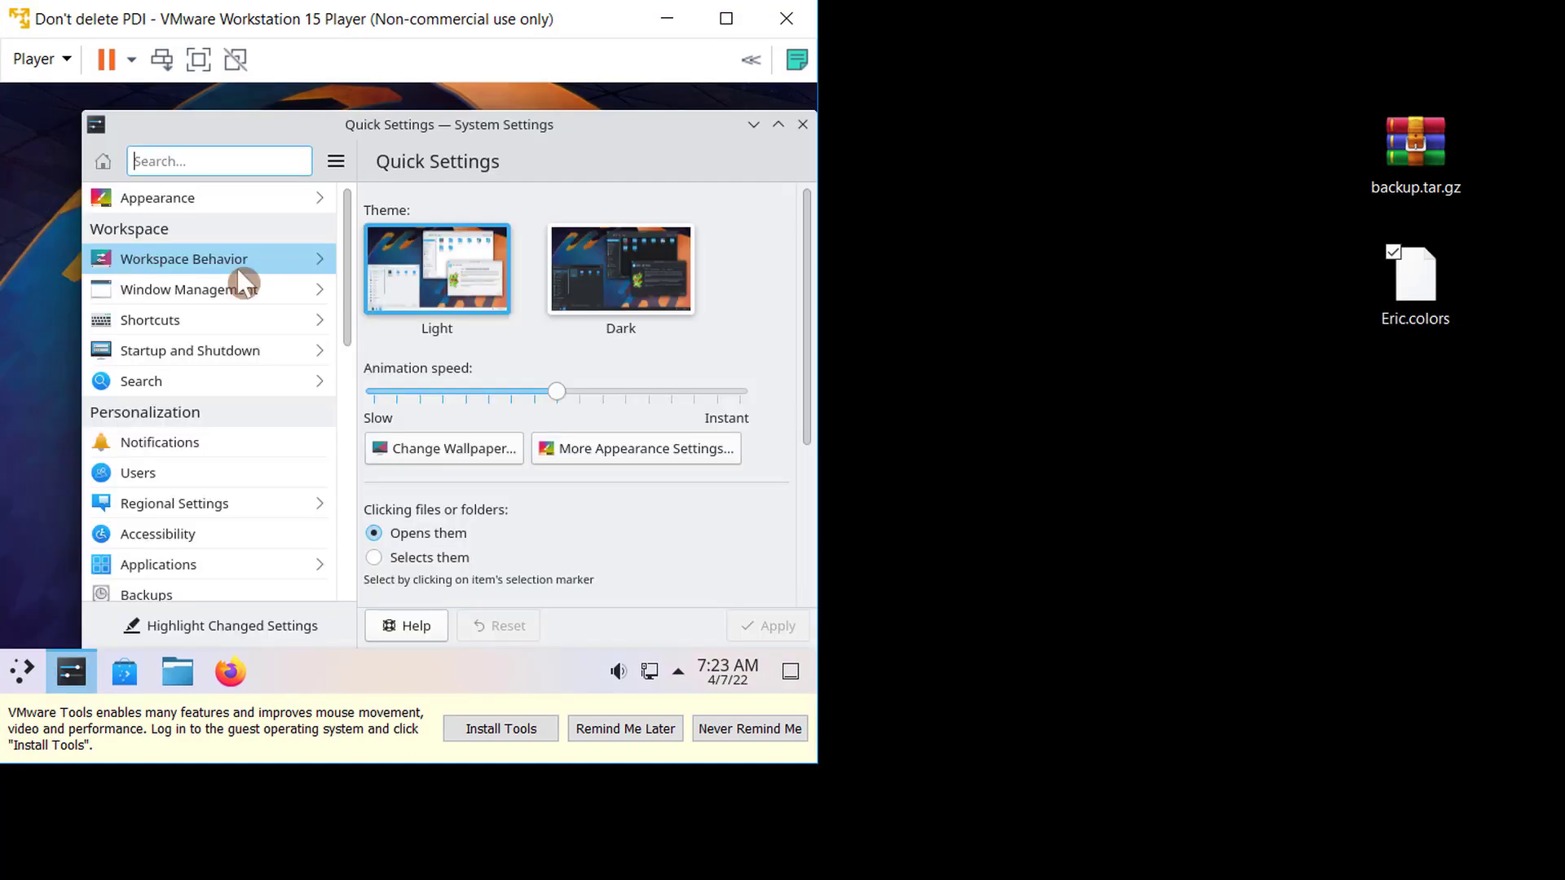
{"action": "left_click", "coordinate": [638, 267]}
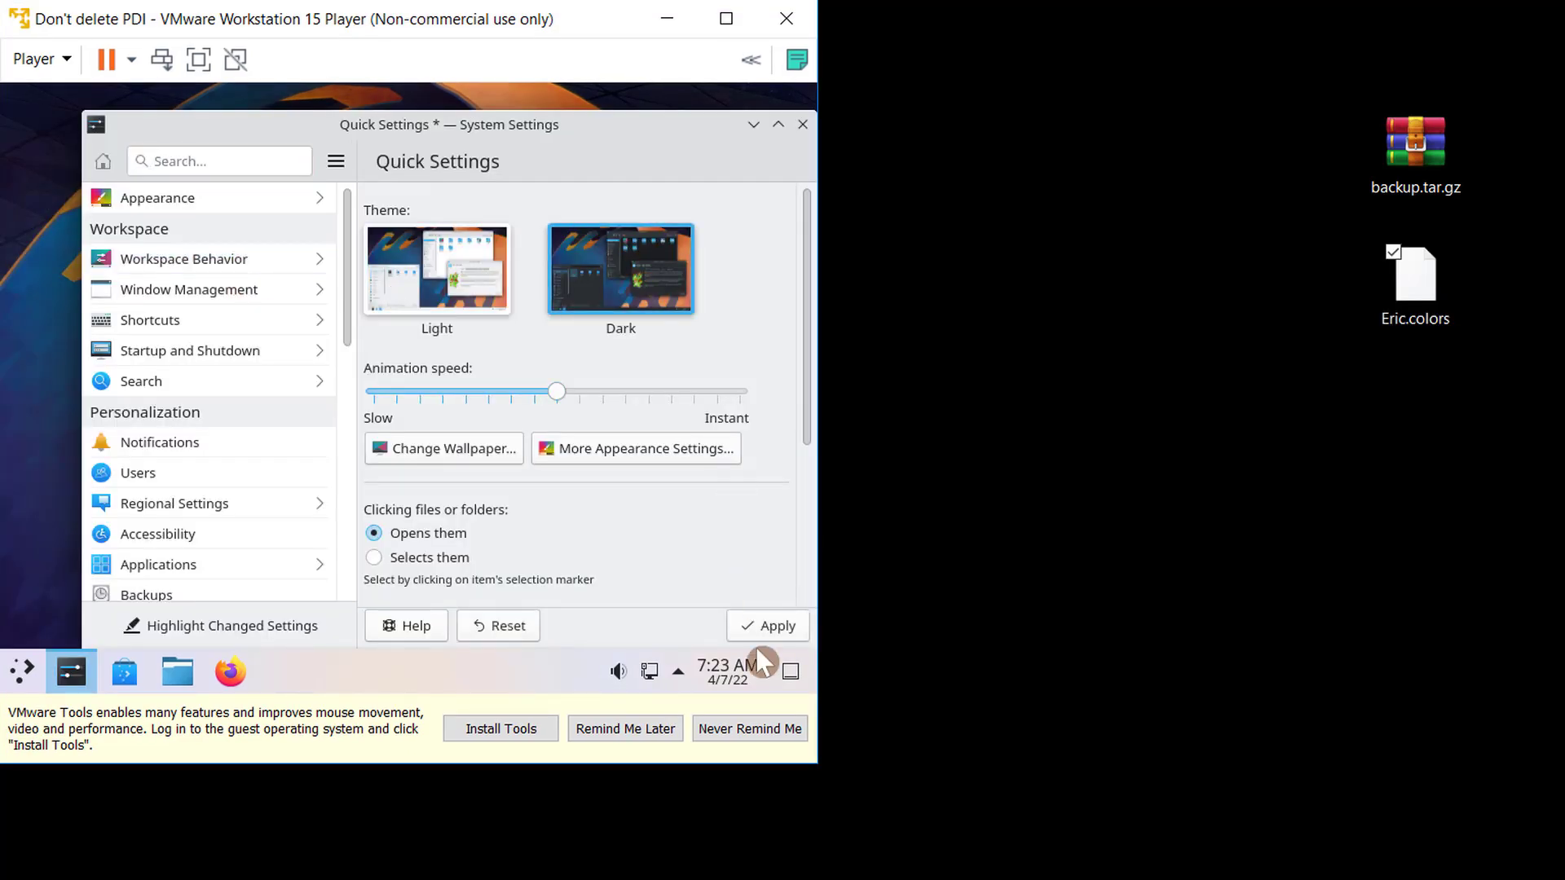
{"action": "left_click", "coordinate": [758, 624]}
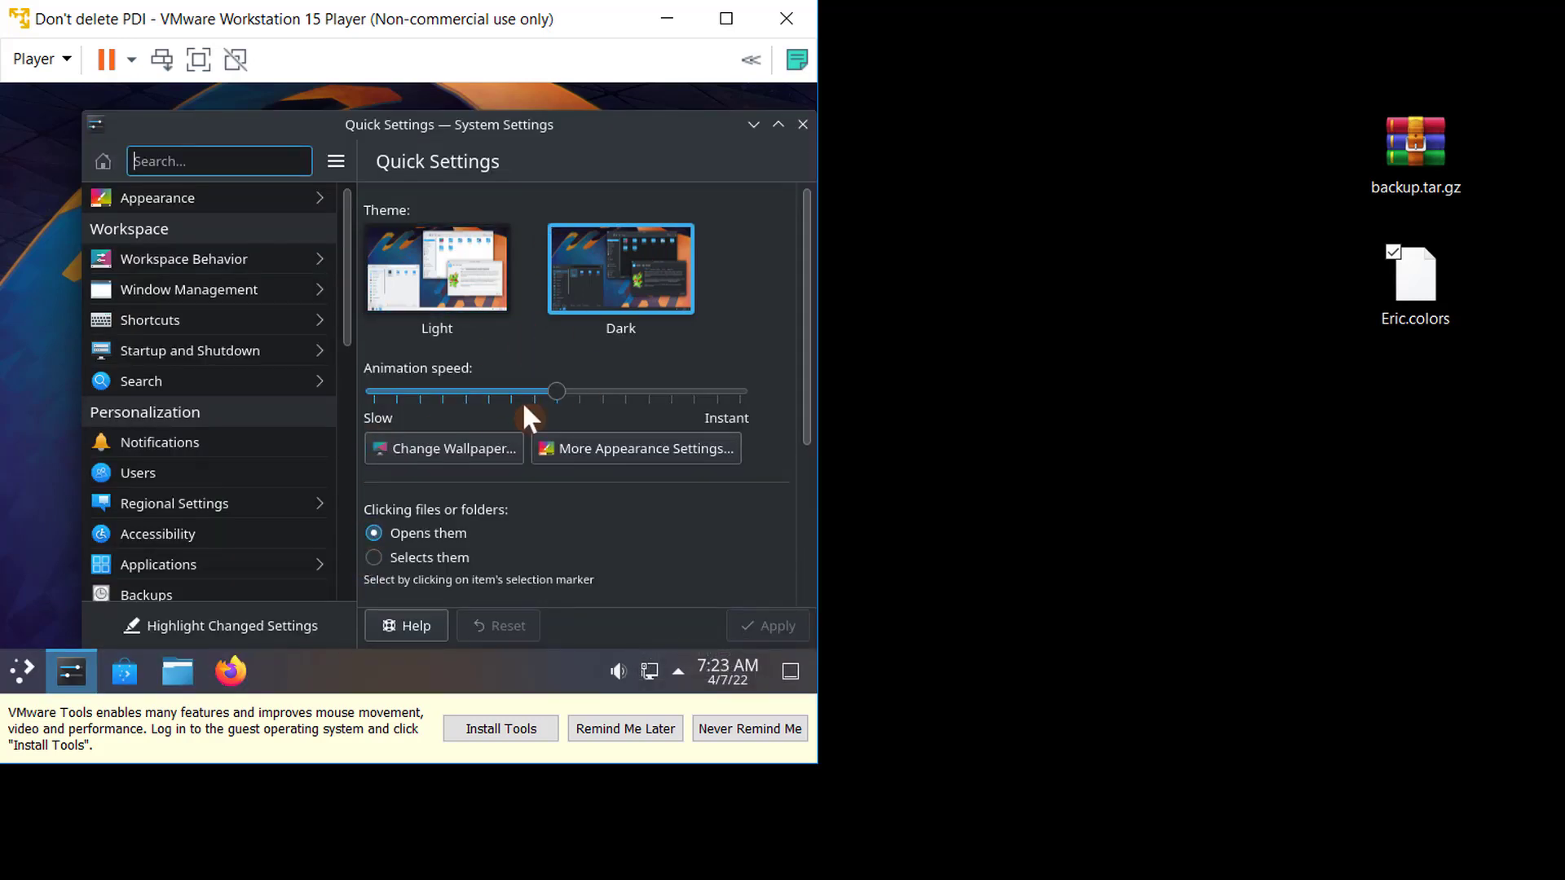
- Set the animation speed to Instant and apply the change
{"action": "left_click_drag", "start_coordinate": [556, 394], "coordinate": [812, 383]}
{"action": "left_click", "coordinate": [757, 625]}
{"action": "mouse_move", "coordinate": [807, 373]}
{"action": "left_mouse_down"}
{"action": "mouse_move", "coordinate": [806, 416]}
{"action": "mouse_move", "coordinate": [802, 366]}
{"action": "left_mouse_up"}
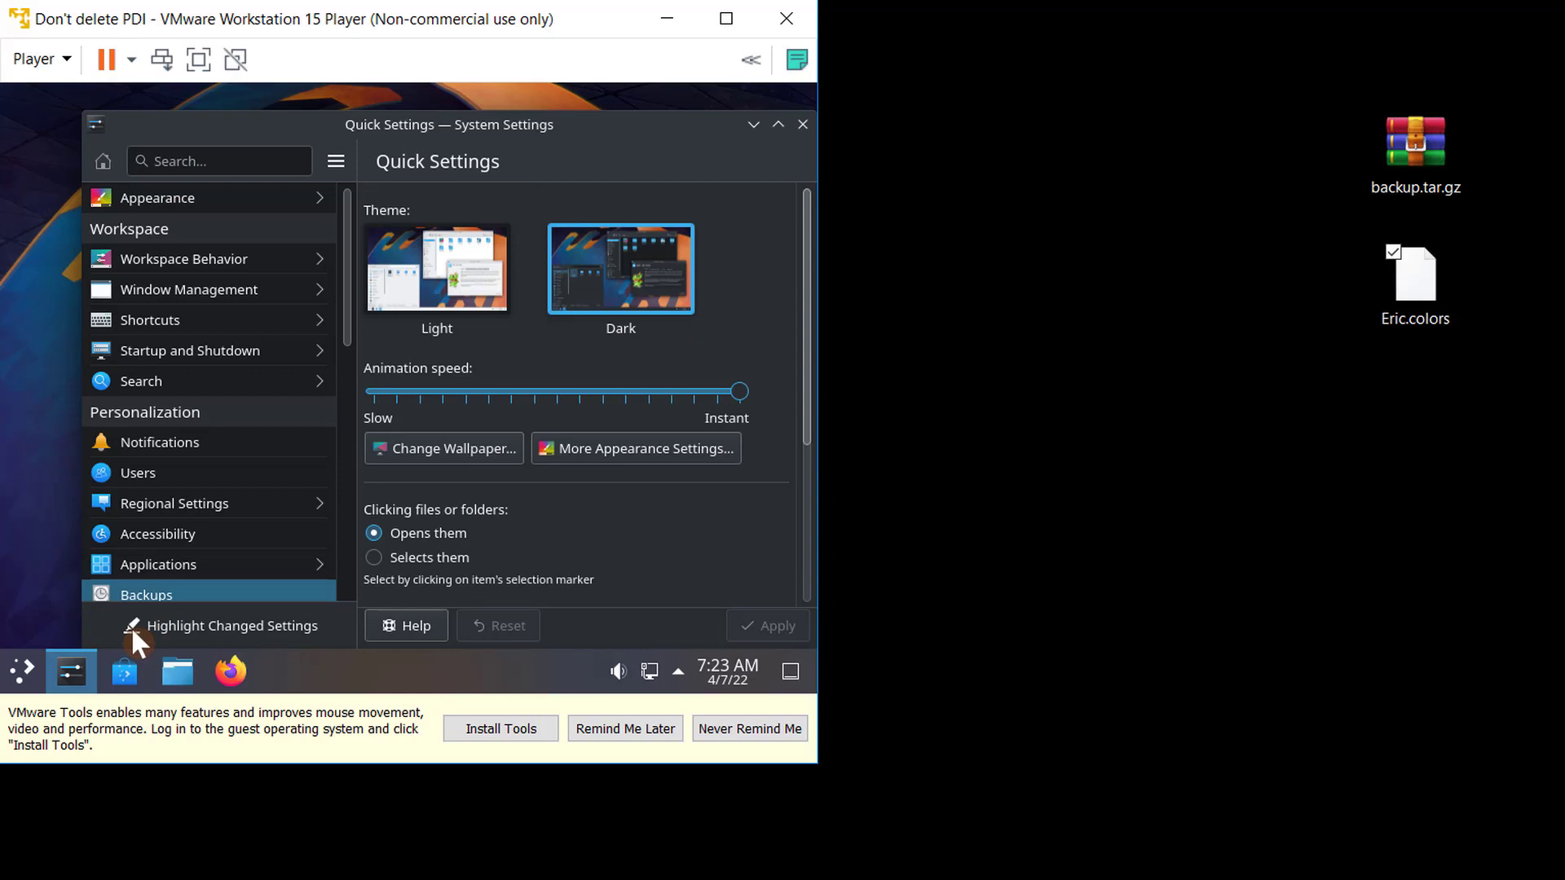
- Unpin Discover from the task manager
{"action": "right_click", "coordinate": [129, 675]}
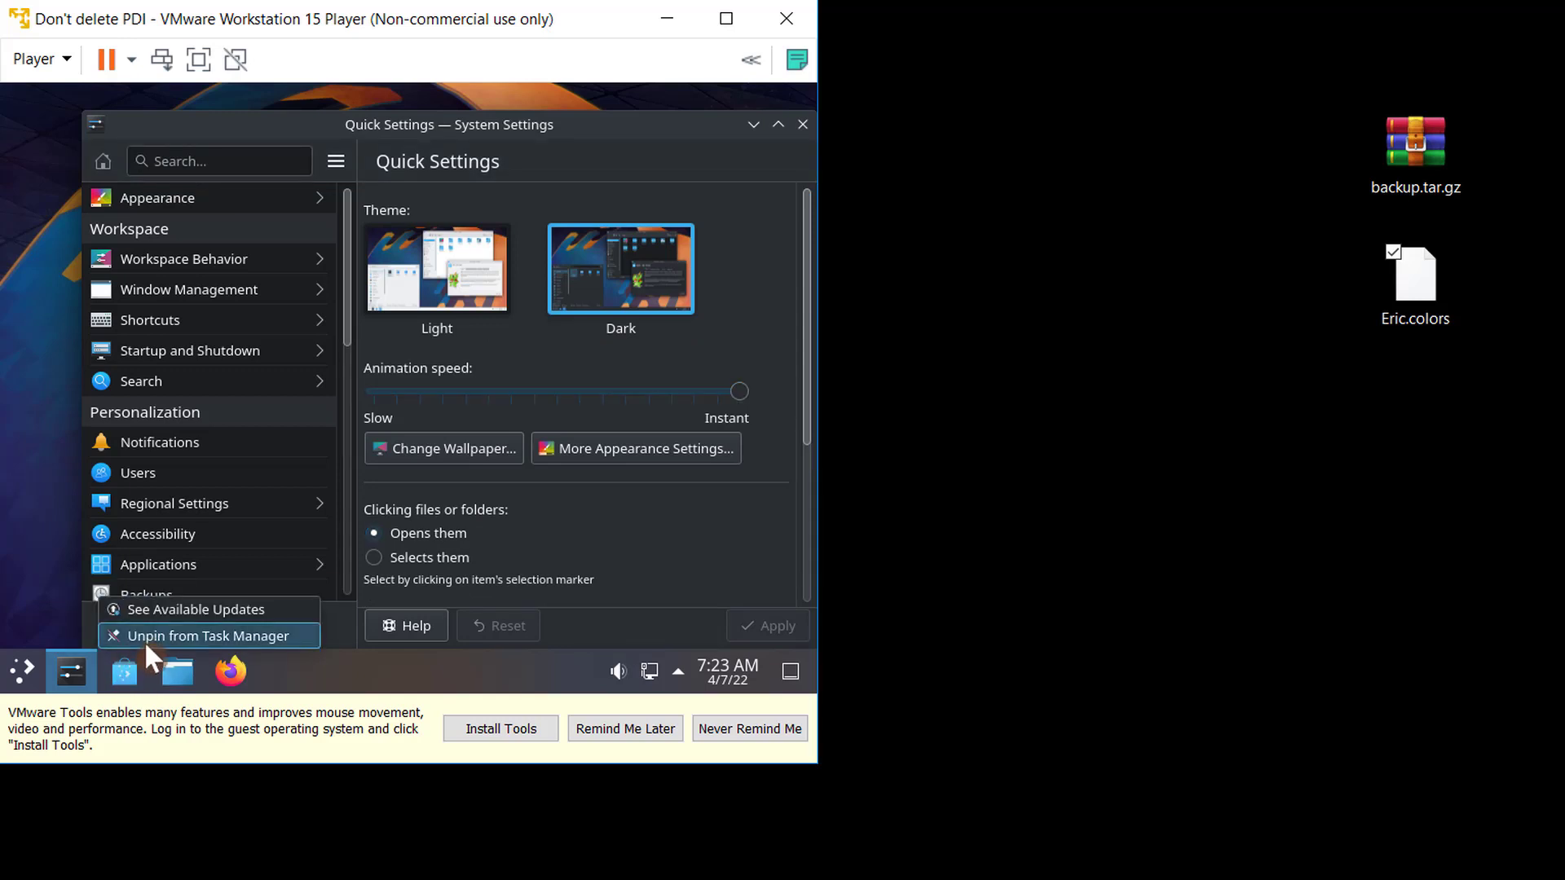
{"action": "left_click", "coordinate": [149, 636]}
- Search the application launcher for ter and open Konsole
{"action": "left_click", "coordinate": [18, 675]}
{"action": "mouse_move", "coordinate": [86, 501]}
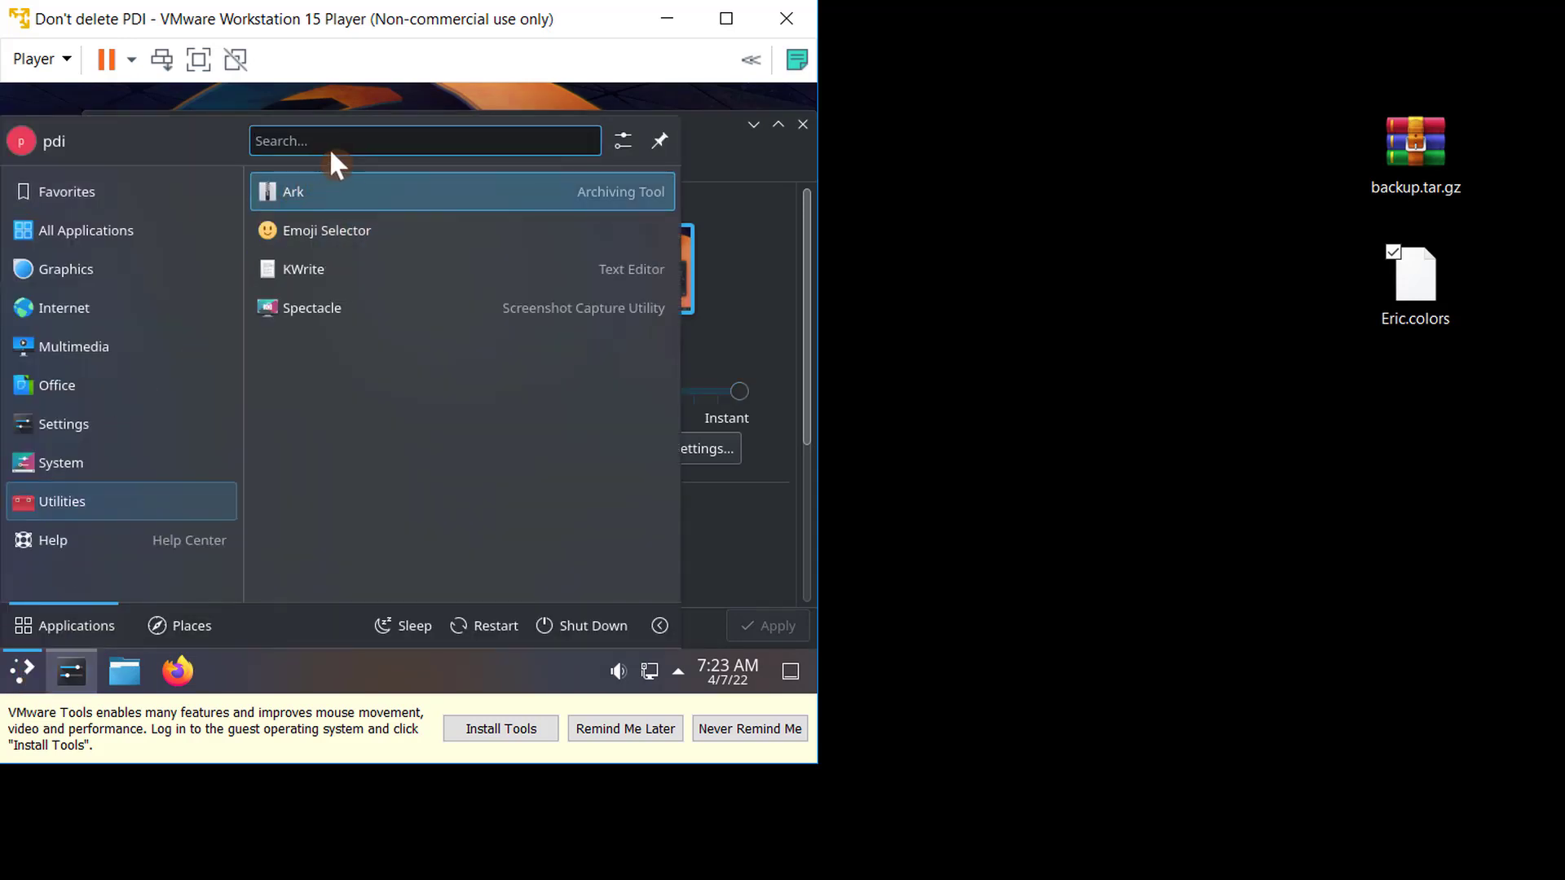
{"action": "type", "text": "ter"}
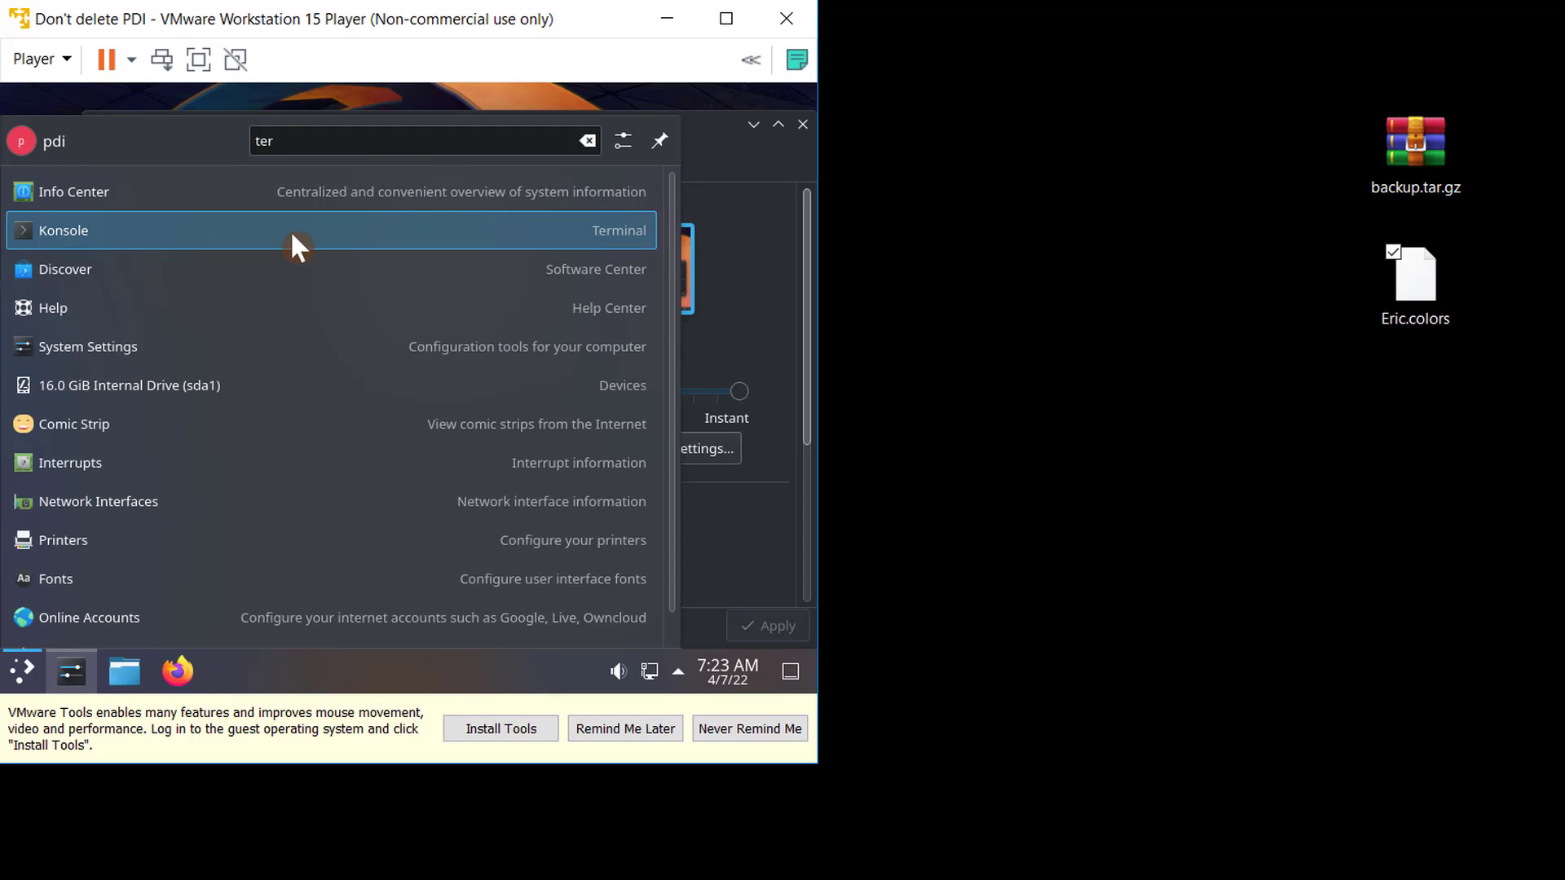
{"action": "left_click", "coordinate": [291, 229]}
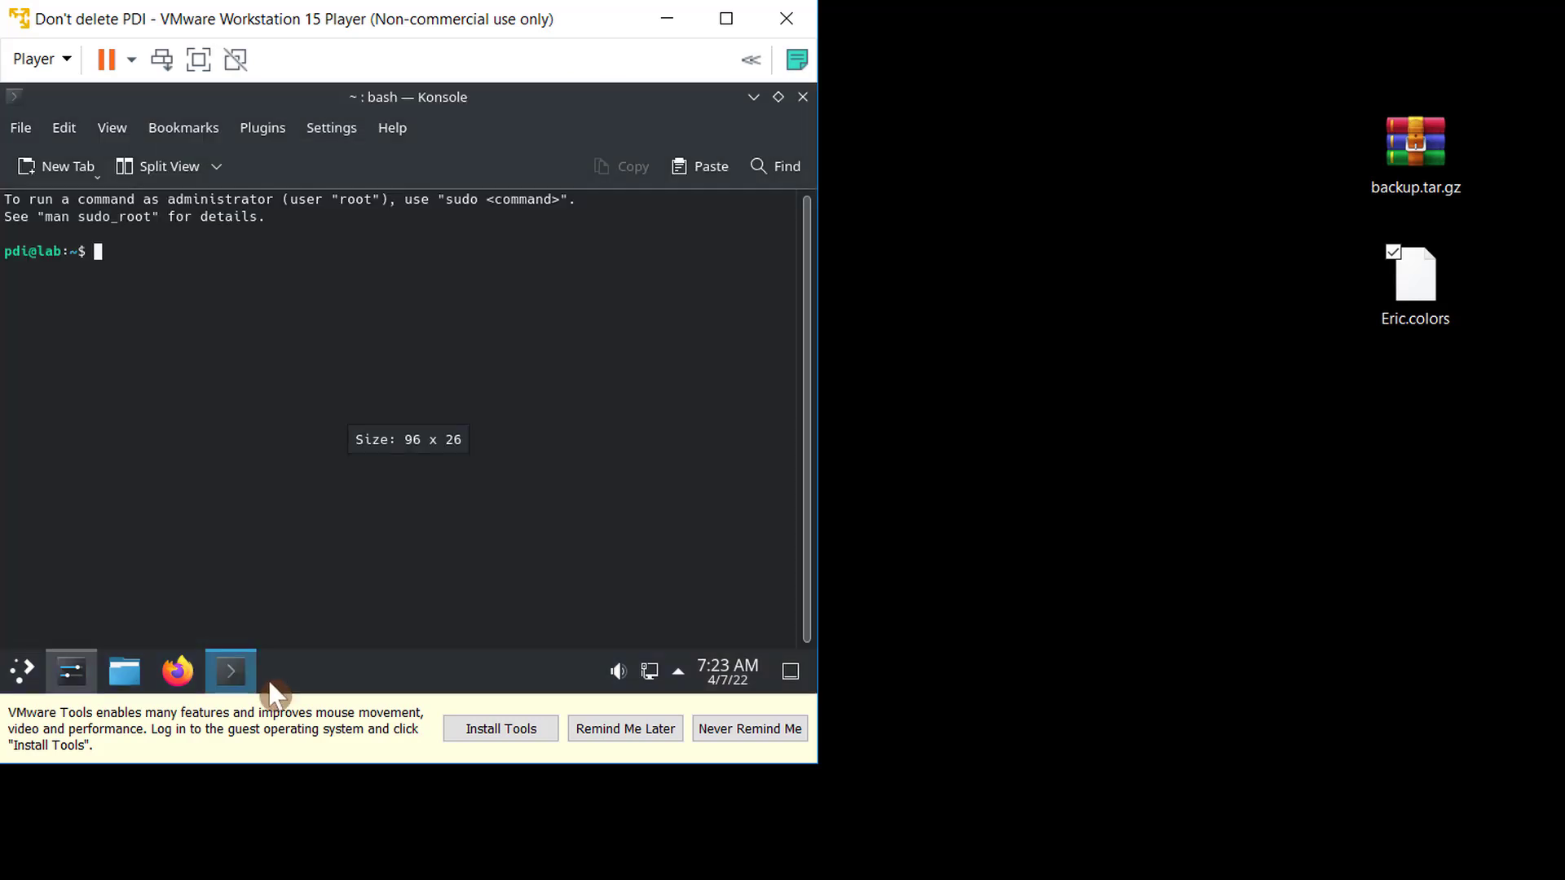
- Pin Konsole to the task manager and move its icon before Firefox
{"action": "right_click", "coordinate": [233, 685]}
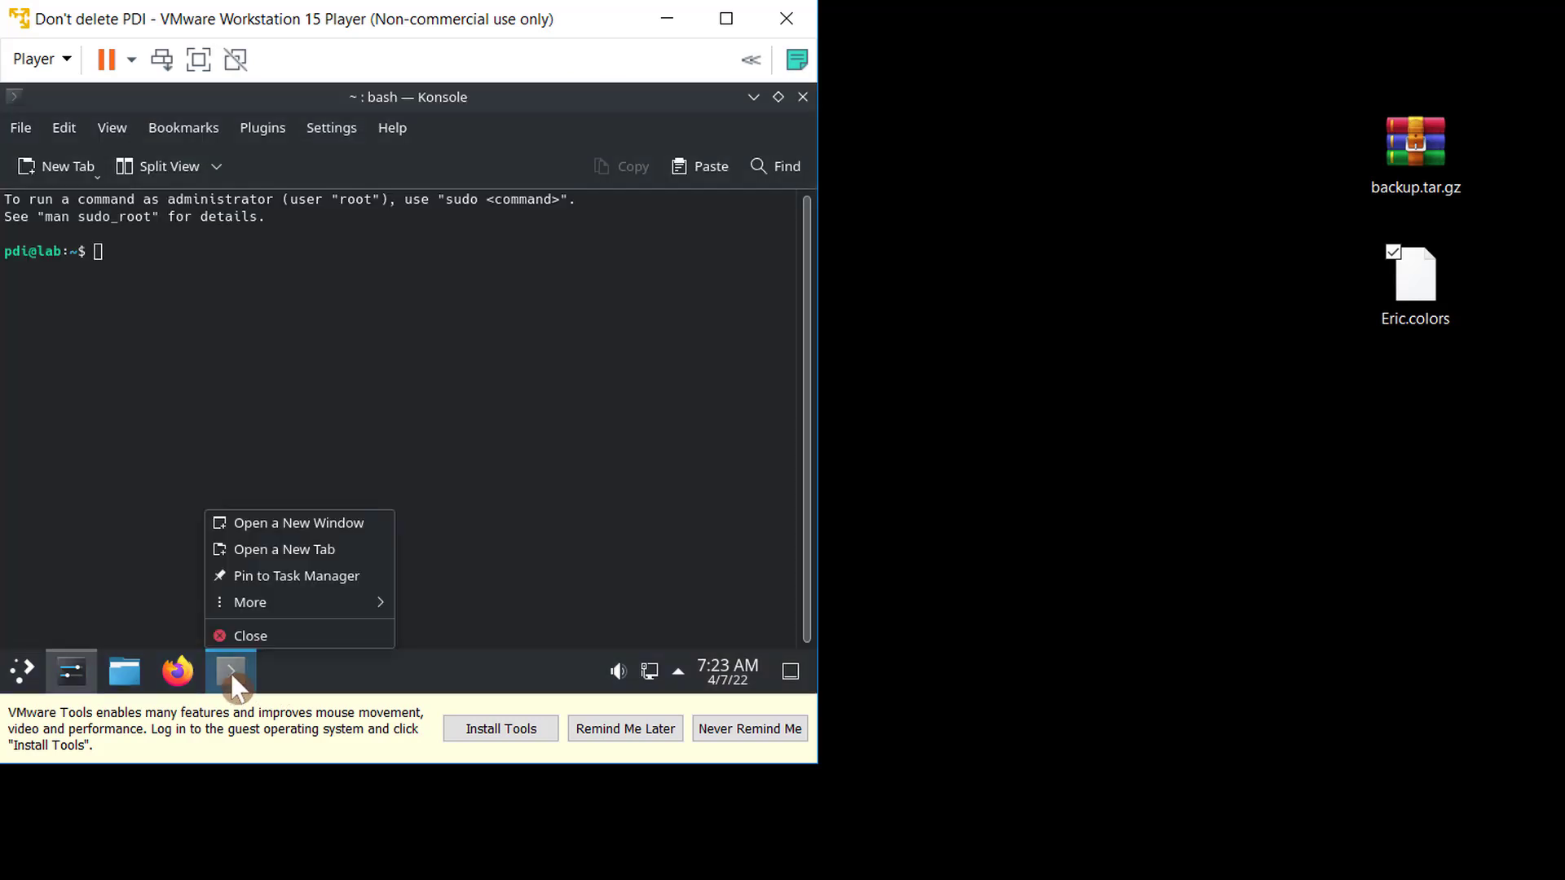
{"action": "left_click", "coordinate": [276, 577]}
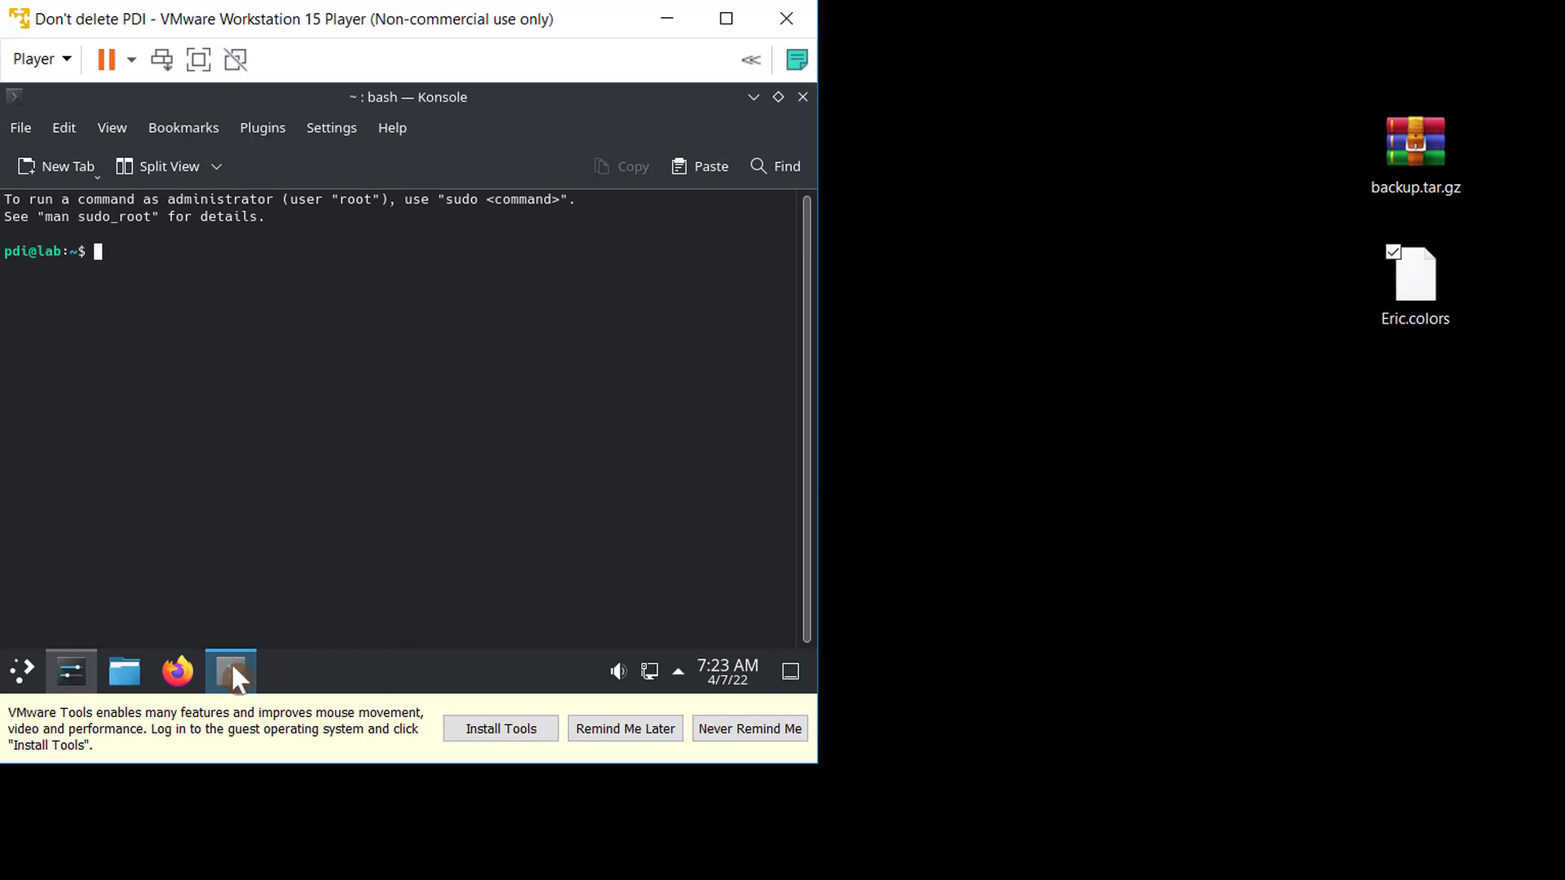
{"action": "left_click_drag", "start_coordinate": [231, 676], "coordinate": [150, 688]}
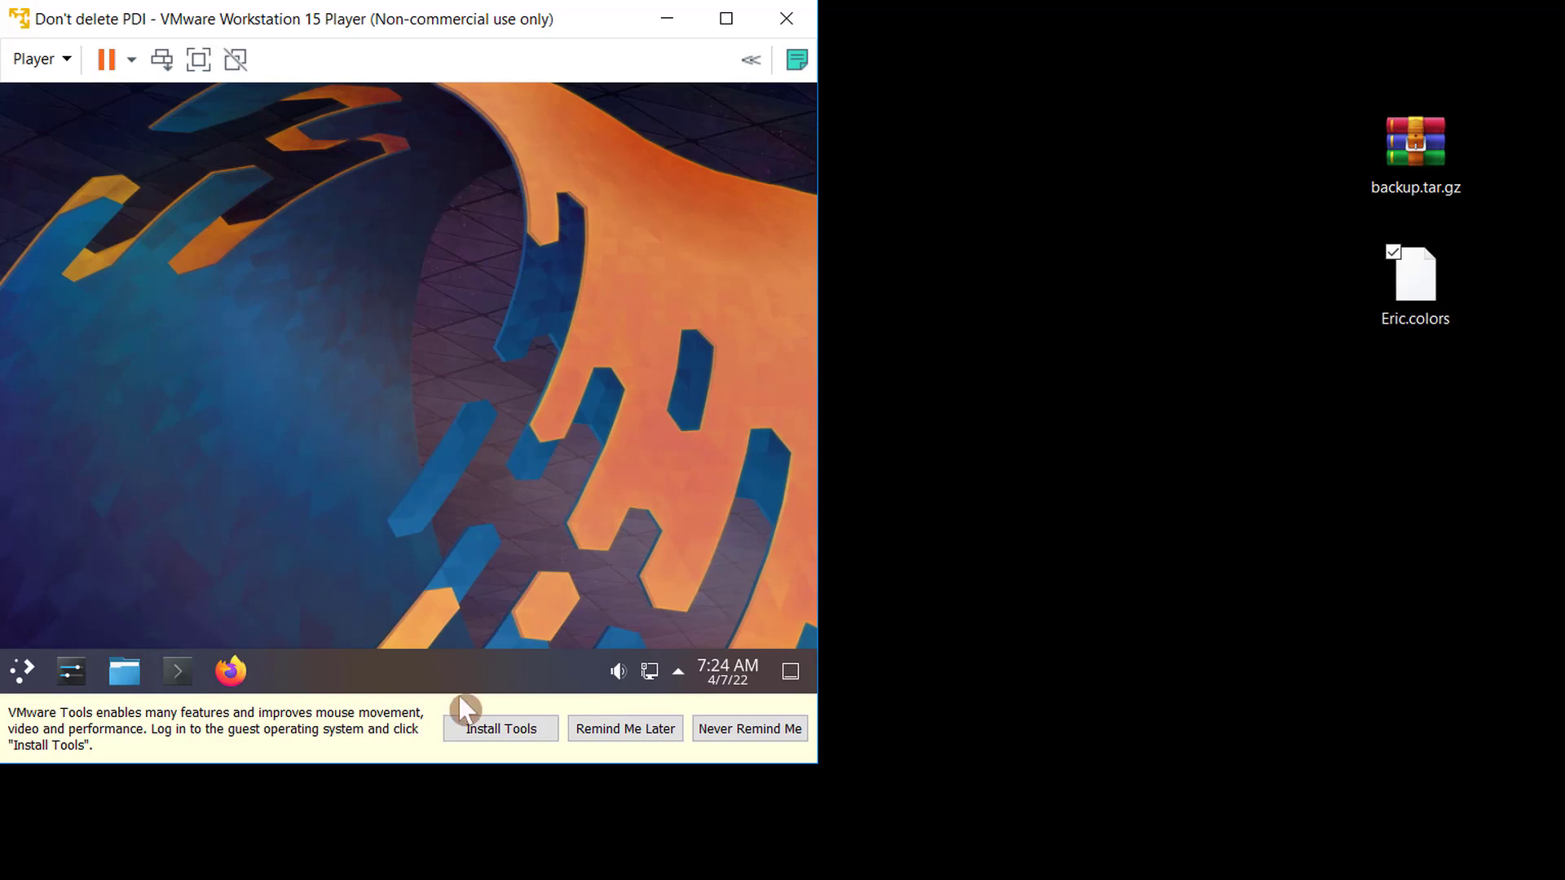
- Start Install VMware Tools and open the mounted VMware Tools disc in the file manager
{"action": "left_click", "coordinate": [499, 729]}
{"action": "left_click", "coordinate": [506, 723]}
{"action": "left_click", "coordinate": [53, 64]}
{"action": "mouse_move", "coordinate": [156, 202]}
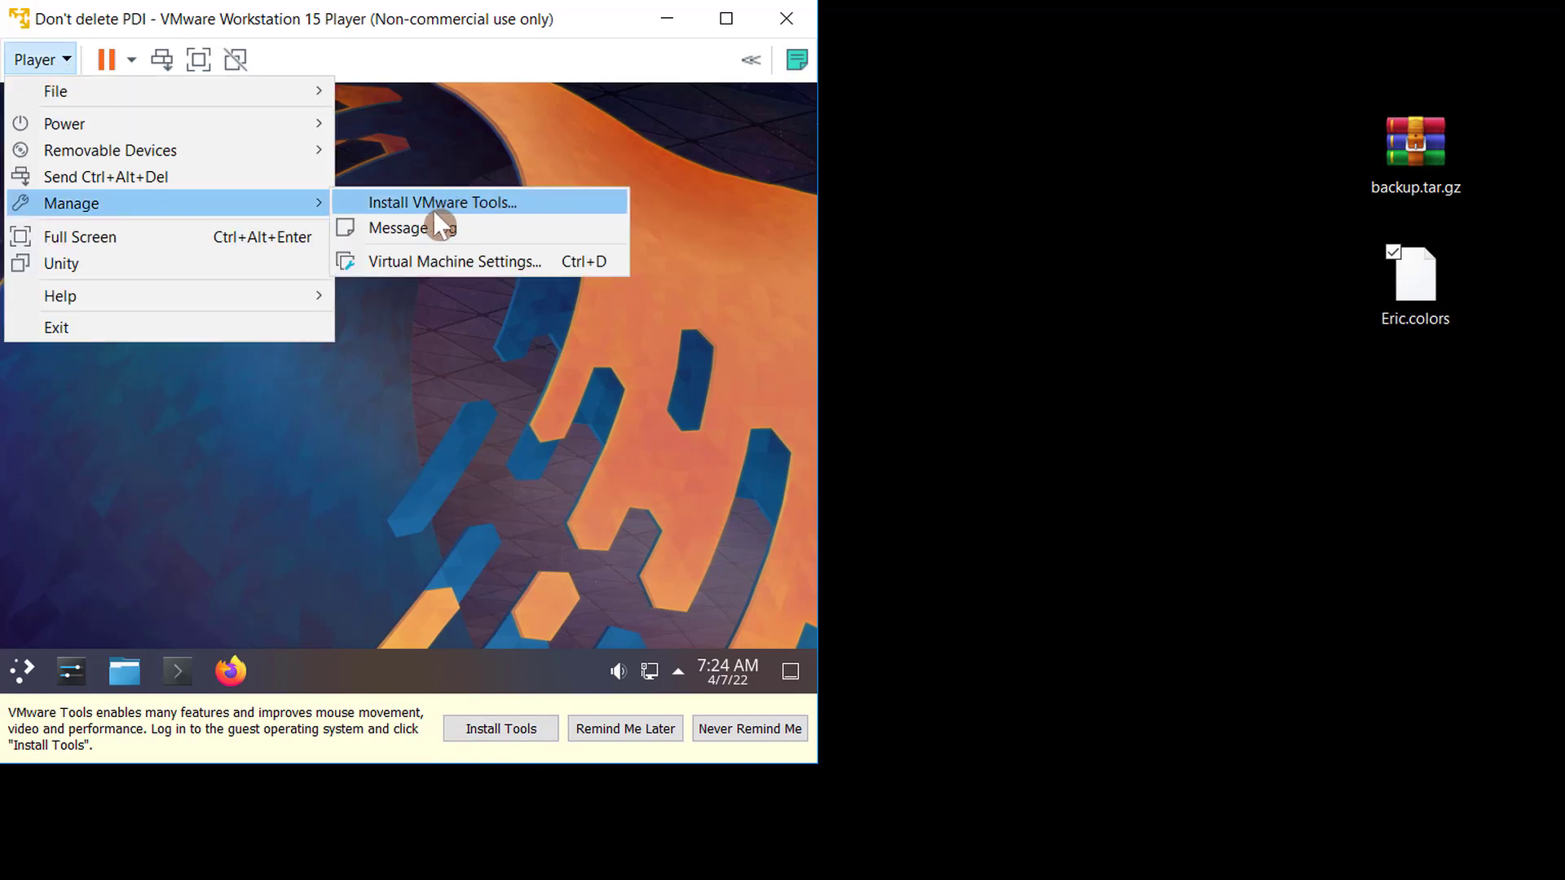
{"action": "left_click", "coordinate": [505, 727]}
{"action": "left_click", "coordinate": [506, 727]}
{"action": "left_click", "coordinate": [503, 673]}
{"action": "left_click", "coordinate": [702, 290]}
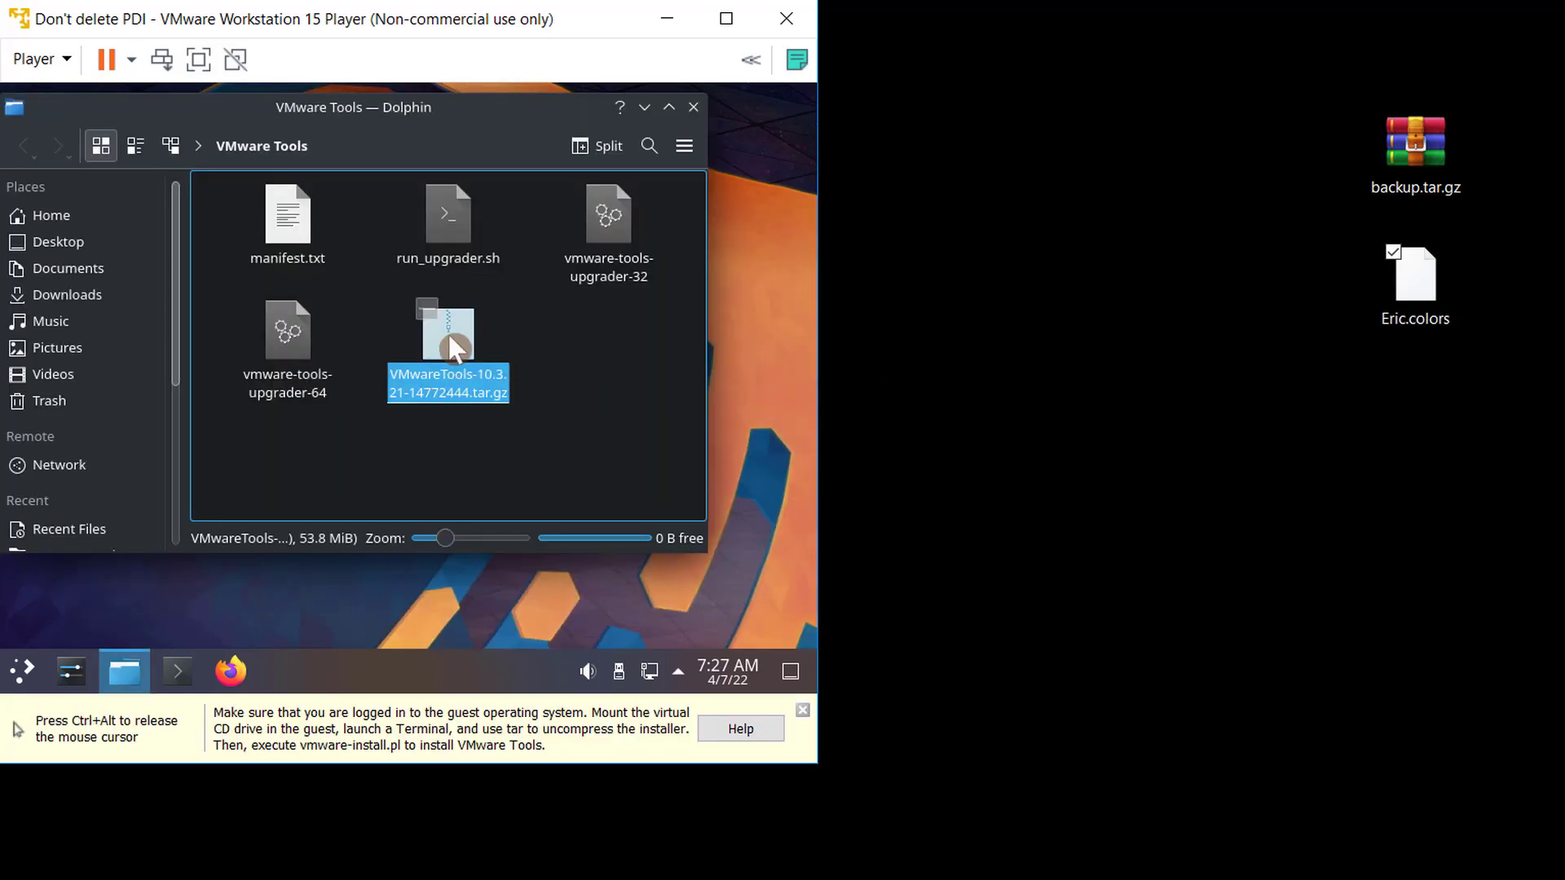
- Extract the VMwareTools-10.3.21-14772444.tar.gz archive to the Desktop
{"action": "right_click", "coordinate": [447, 331]}
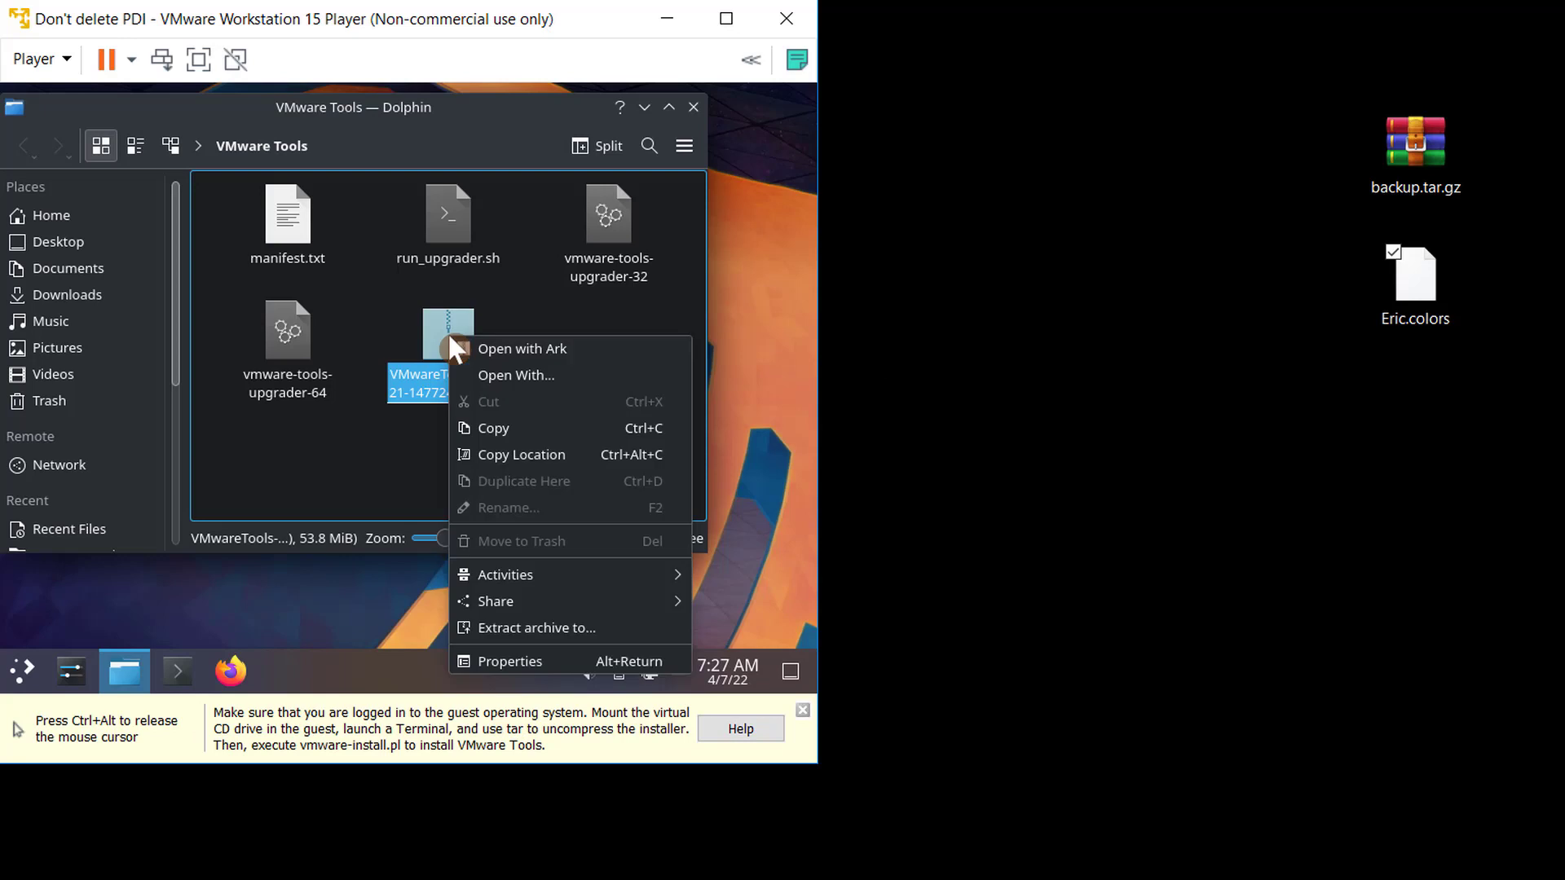
{"action": "left_click", "coordinate": [569, 622]}
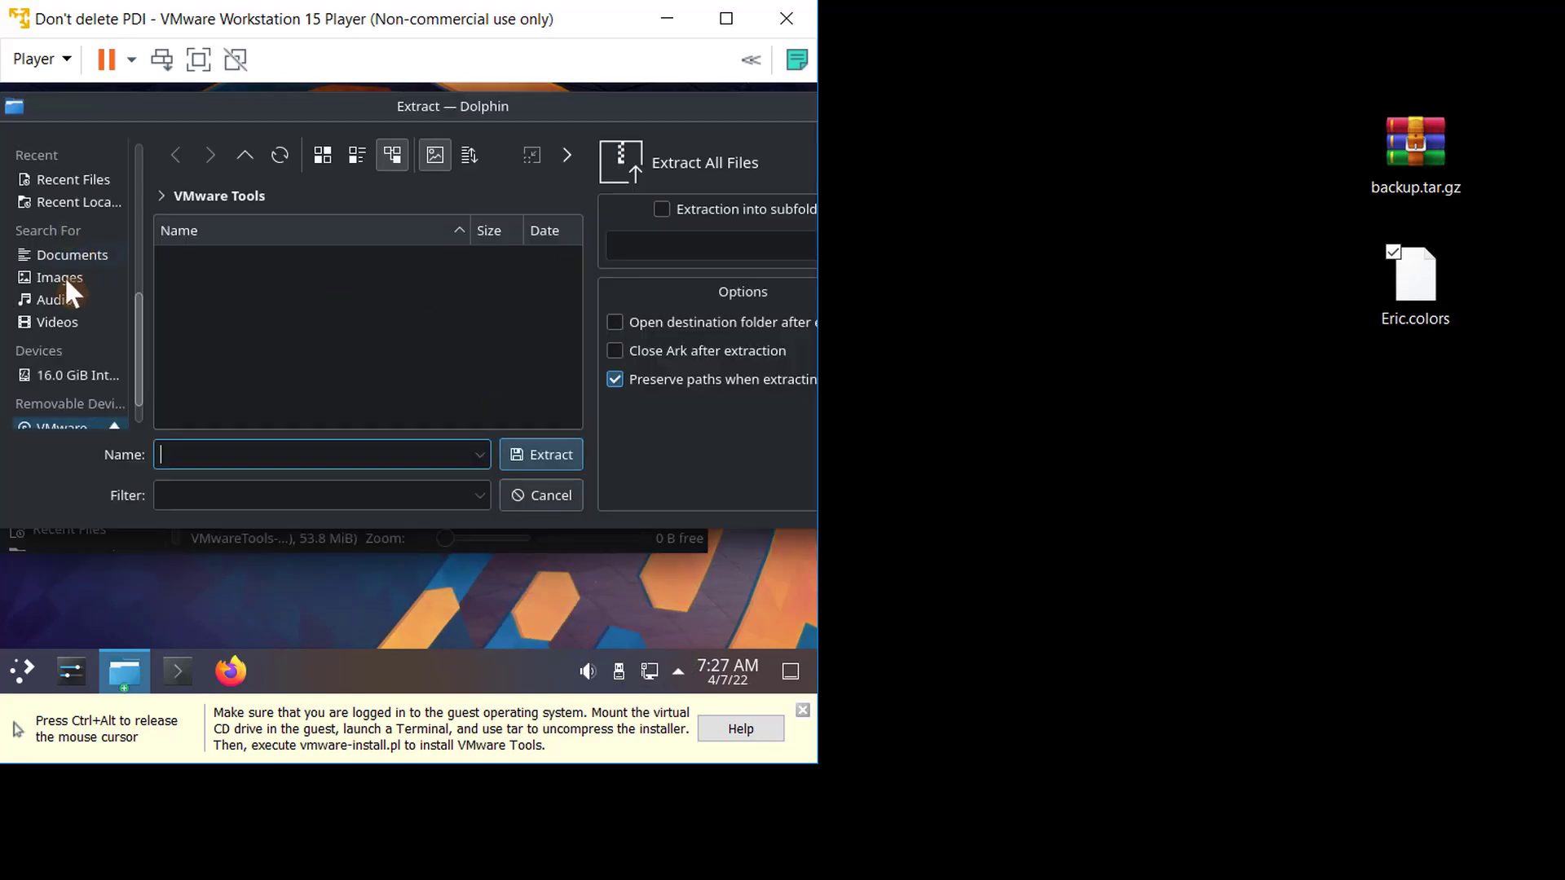
{"action": "scroll", "coordinate": [70, 279], "scroll_direction": "up", "scroll_amount": 5}
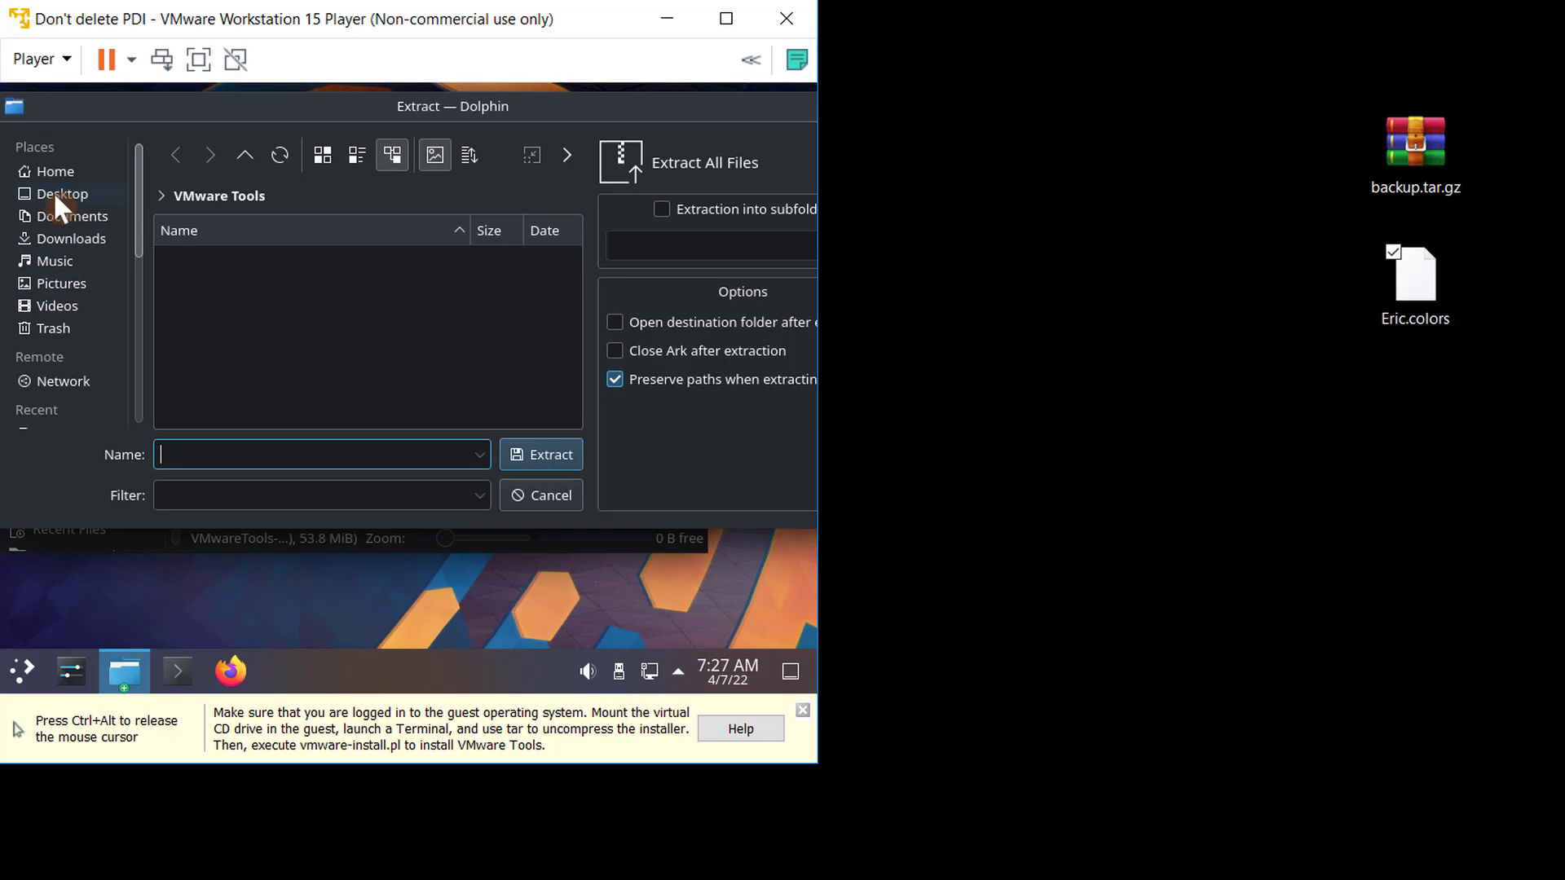
{"action": "left_click", "coordinate": [65, 197]}
{"action": "left_click", "coordinate": [569, 461]}
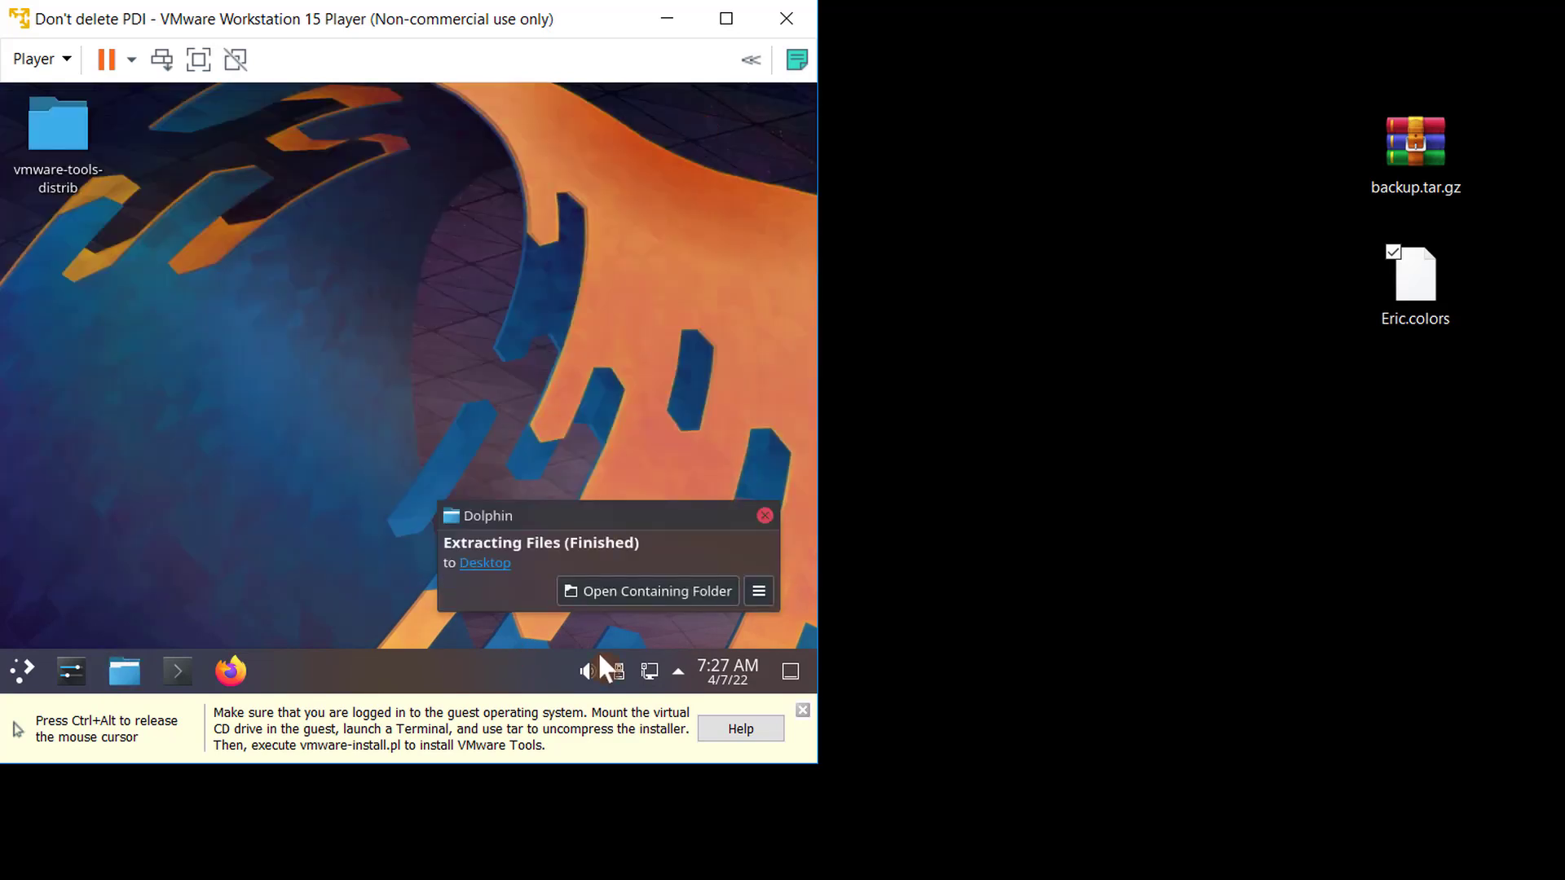
- Open the extracted vmware-tools-distrib folder and open a terminal in it
{"action": "left_click", "coordinate": [614, 593]}
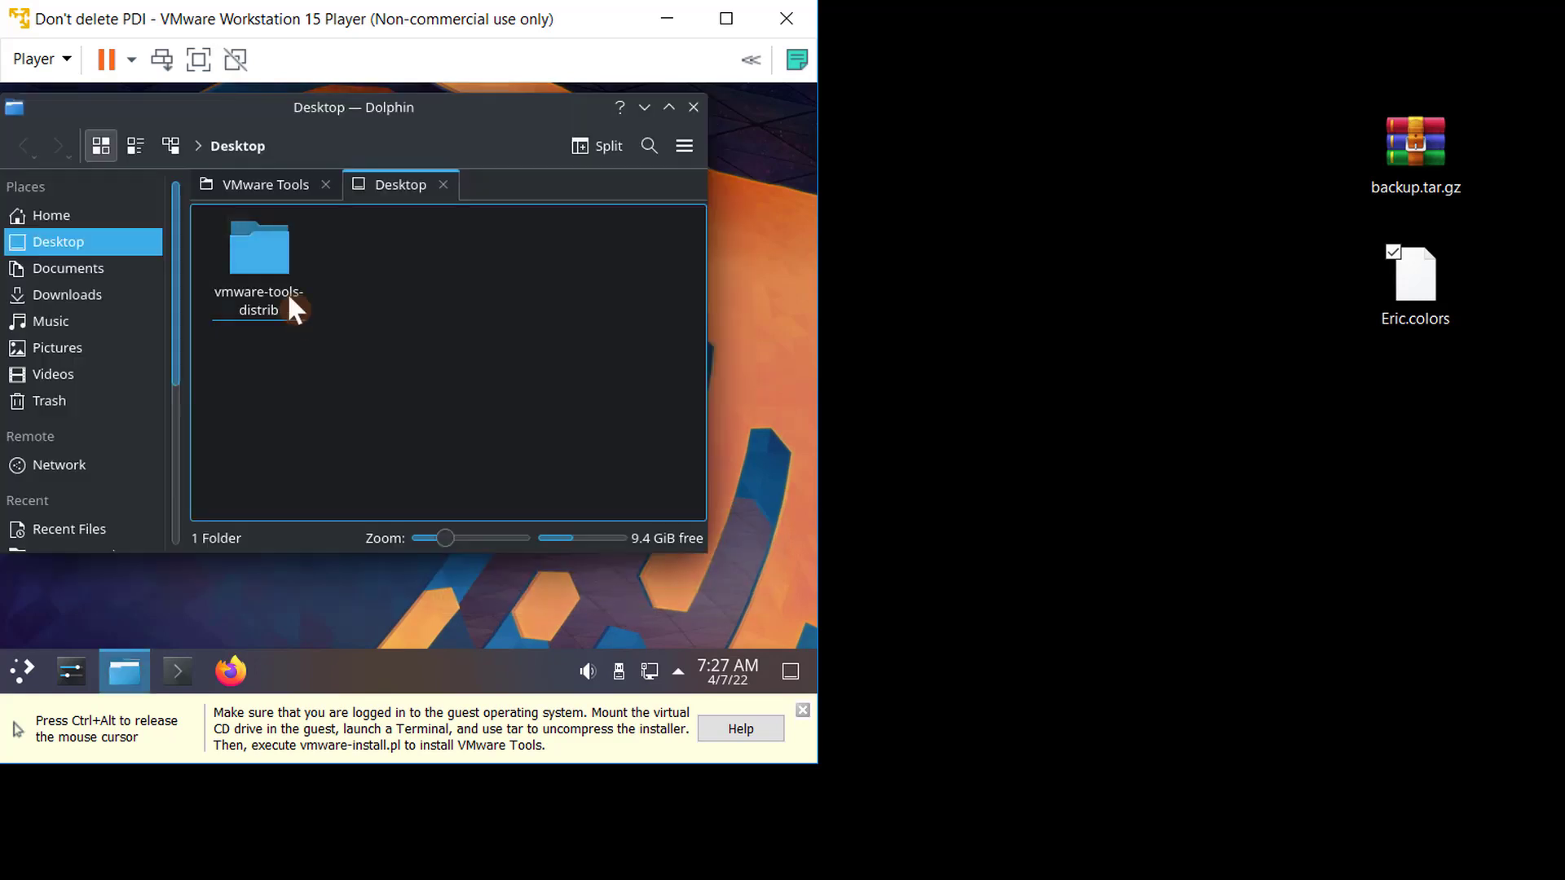
{"action": "left_click", "coordinate": [286, 303]}
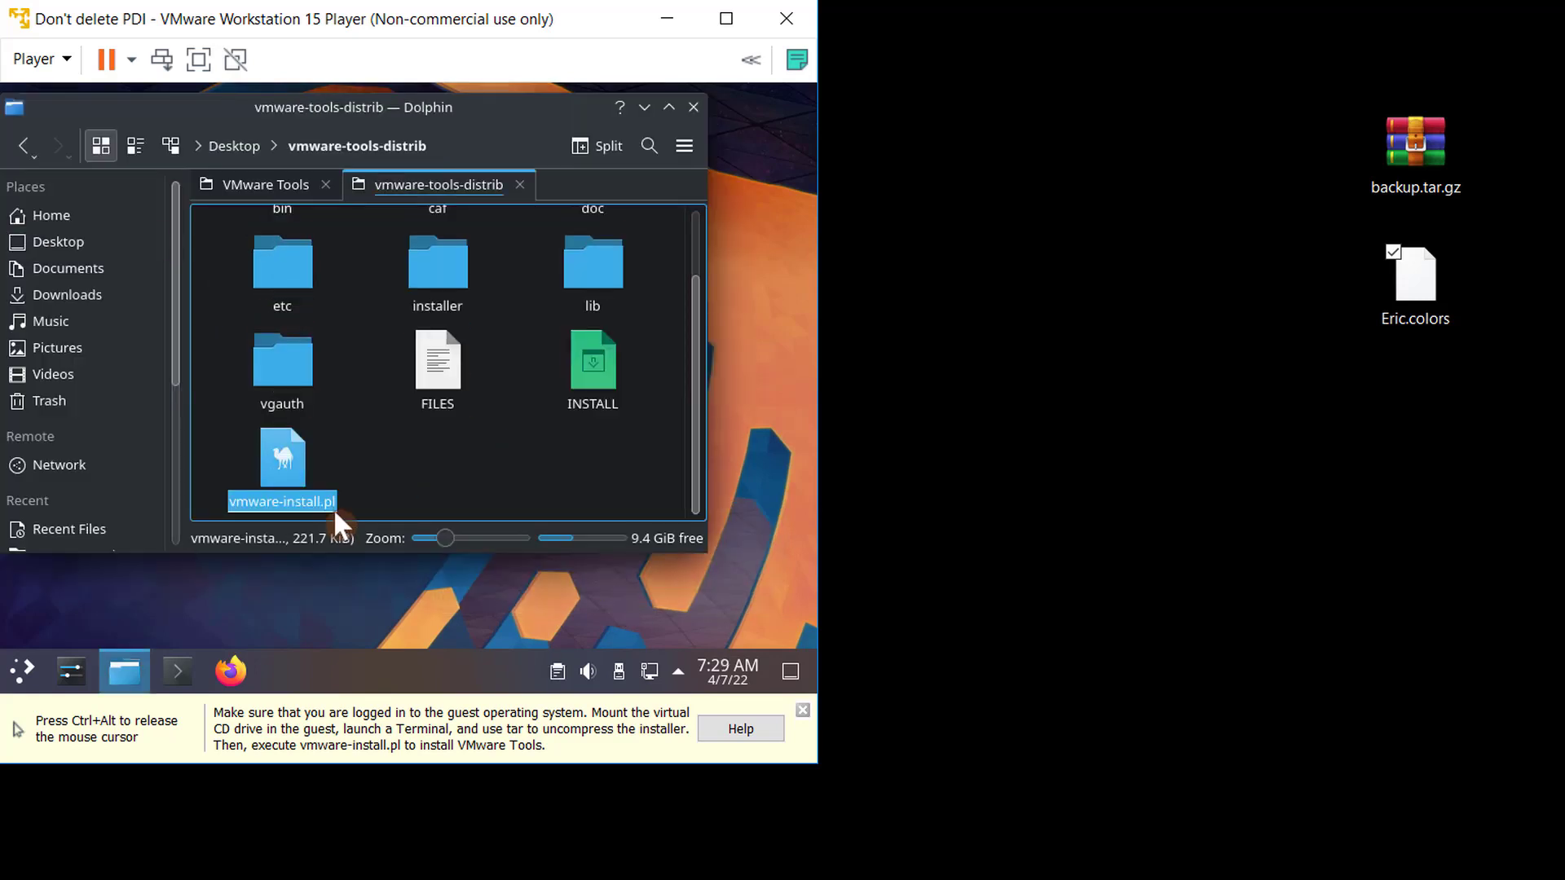
{"action": "right_click", "coordinate": [405, 477]}
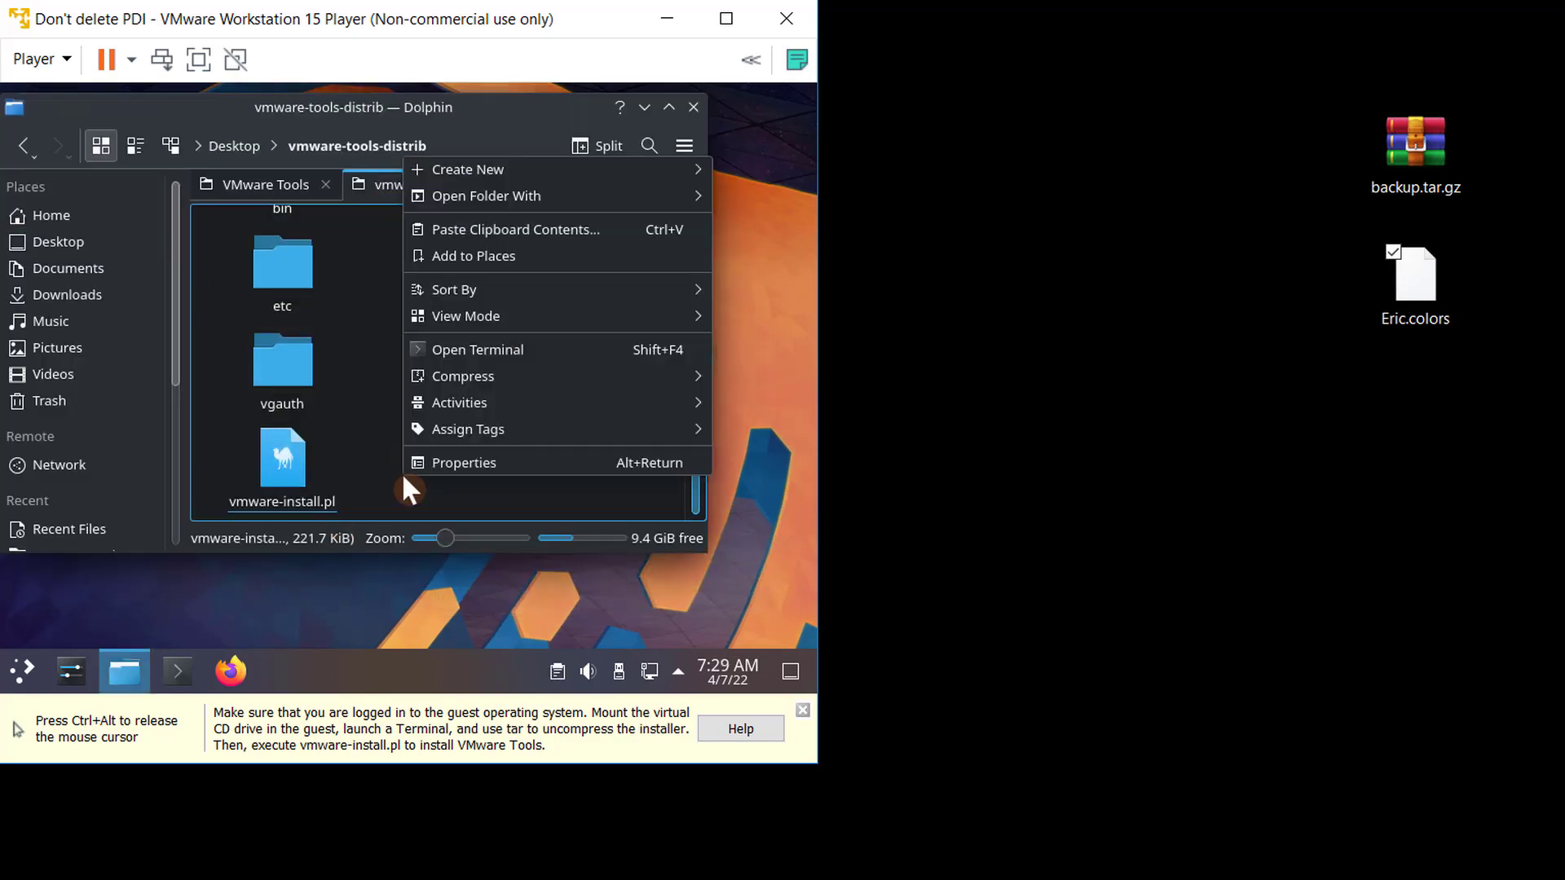
{"action": "left_click", "coordinate": [471, 349]}
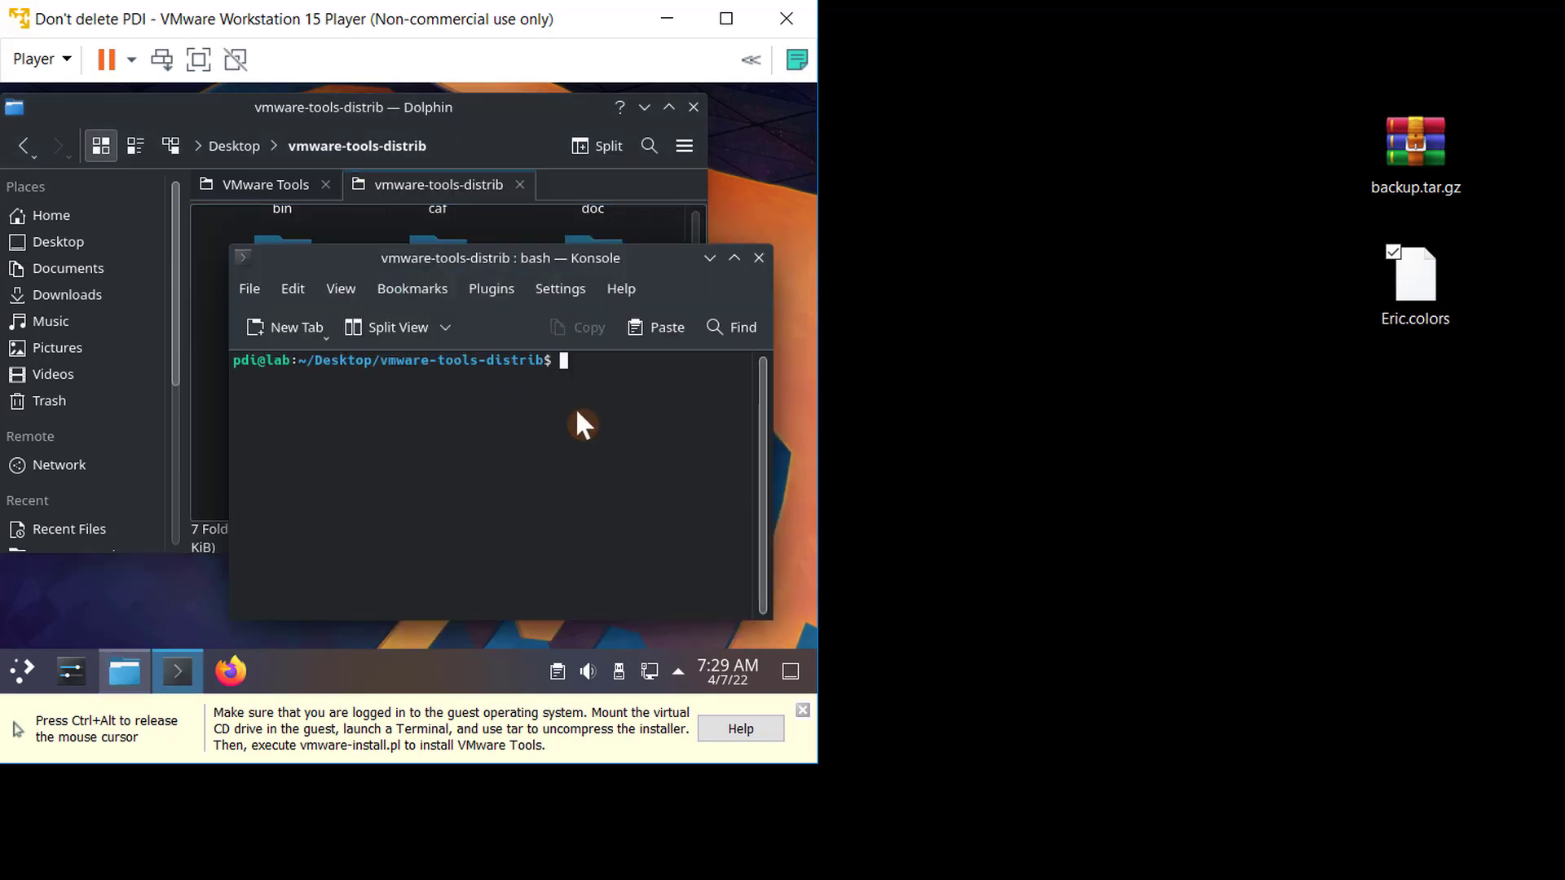
- Run sudo ./vmware-install.pl in the terminal, pasting the installer's file name, and enter the account password
{"action": "type", "text": "sudo ./"}
{"action": "left_click_drag", "start_coordinate": [375, 263], "coordinate": [483, 269]}
{"action": "right_click", "coordinate": [267, 475]}
{"action": "left_click", "coordinate": [346, 262]}
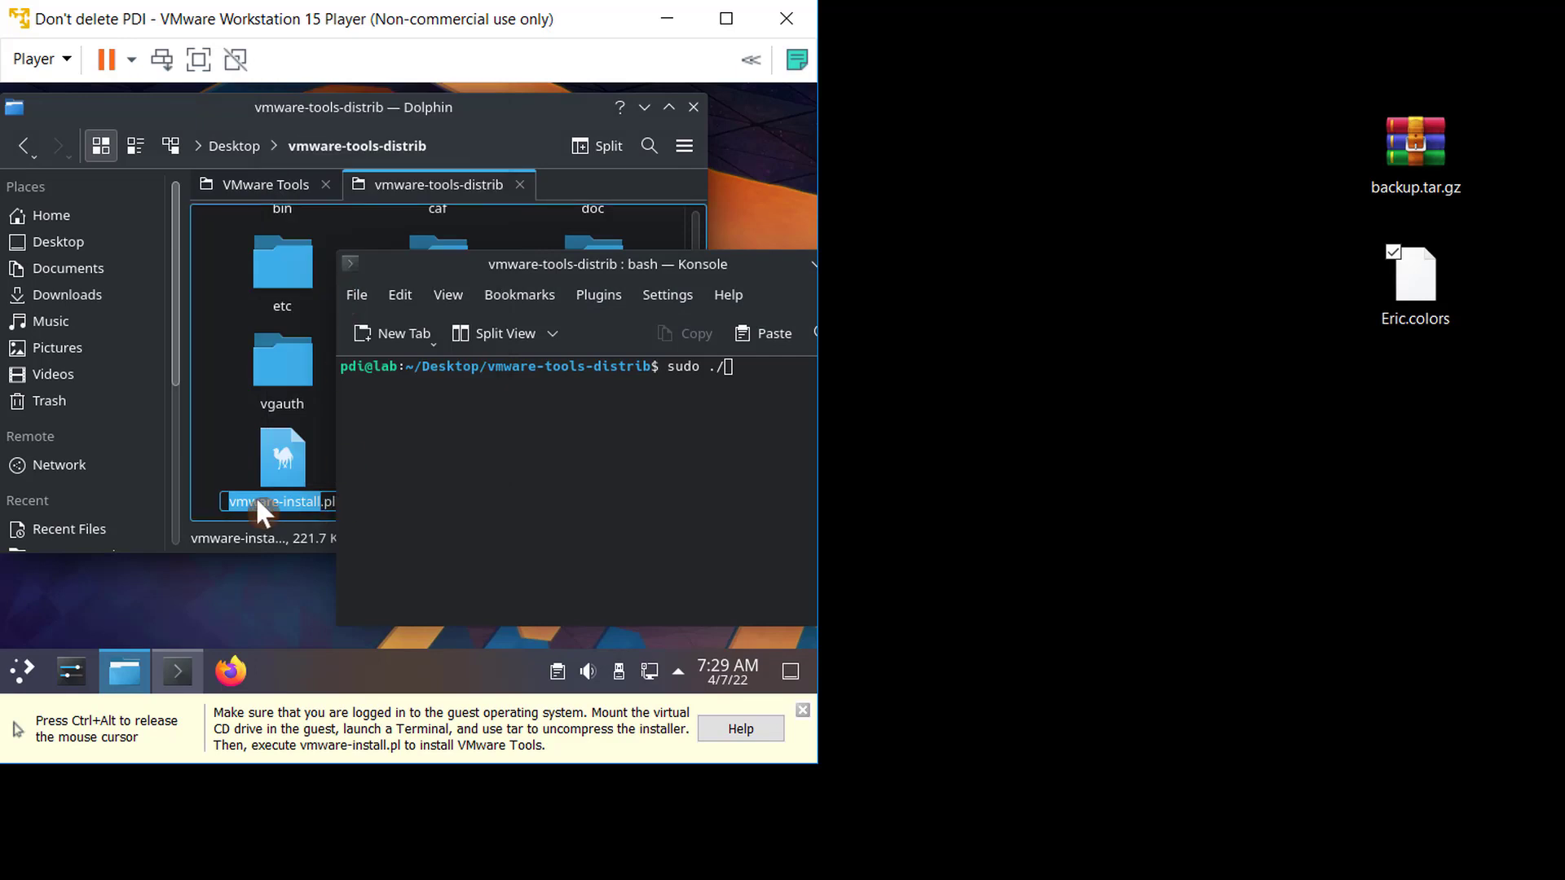
{"action": "key", "text": "ctrl+a"}
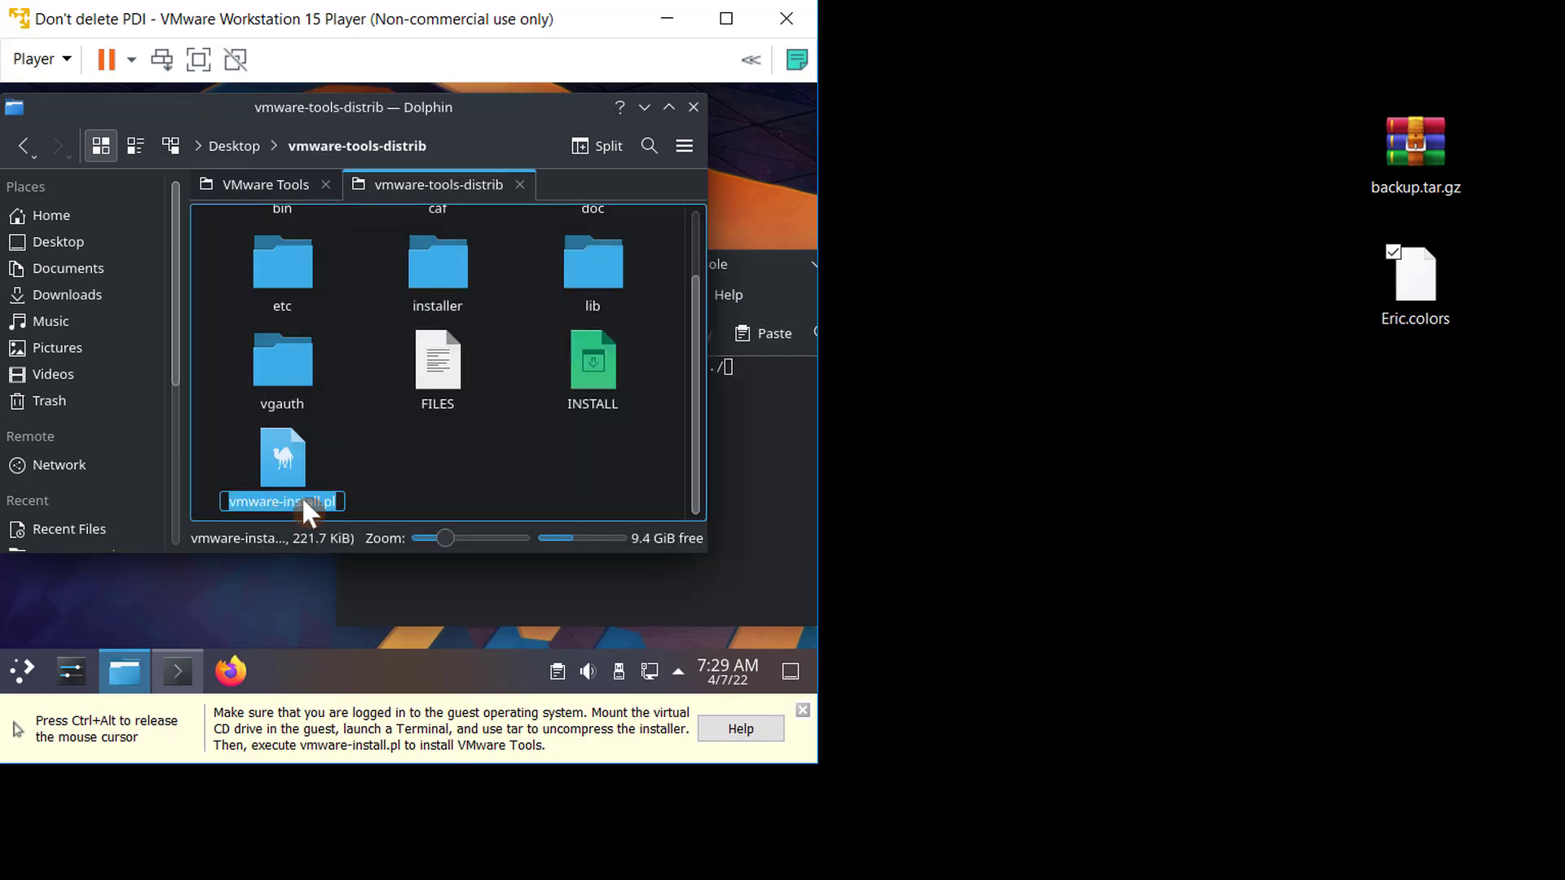
{"action": "left_click", "coordinate": [745, 433]}
{"action": "left_click_drag", "start_coordinate": [653, 263], "coordinate": [464, 258]}
{"action": "right_click", "coordinate": [594, 350]}
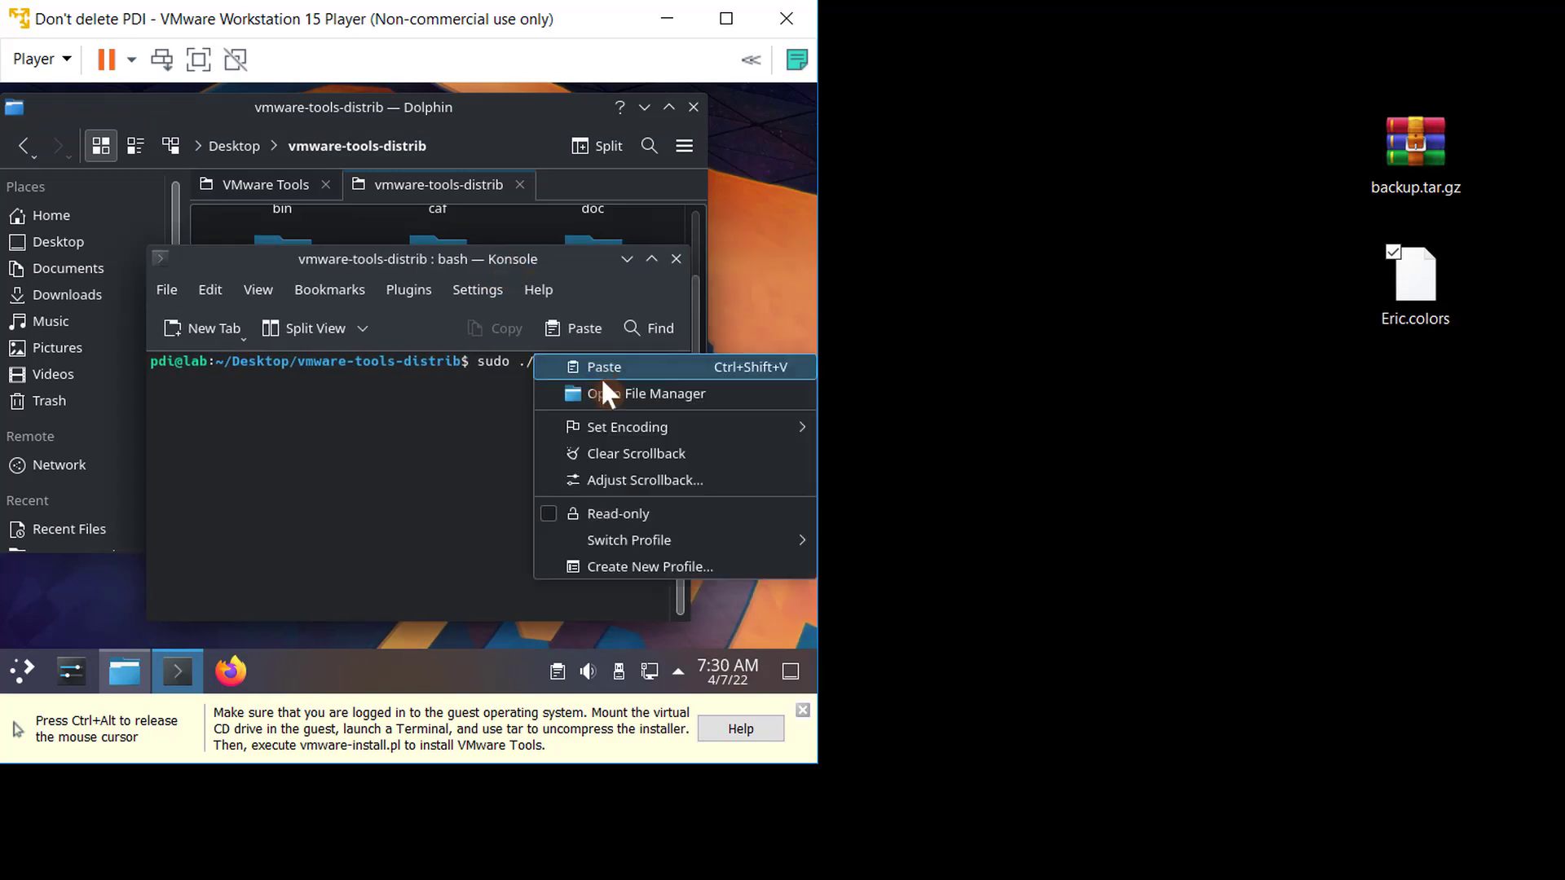
{"action": "left_click", "coordinate": [603, 370]}
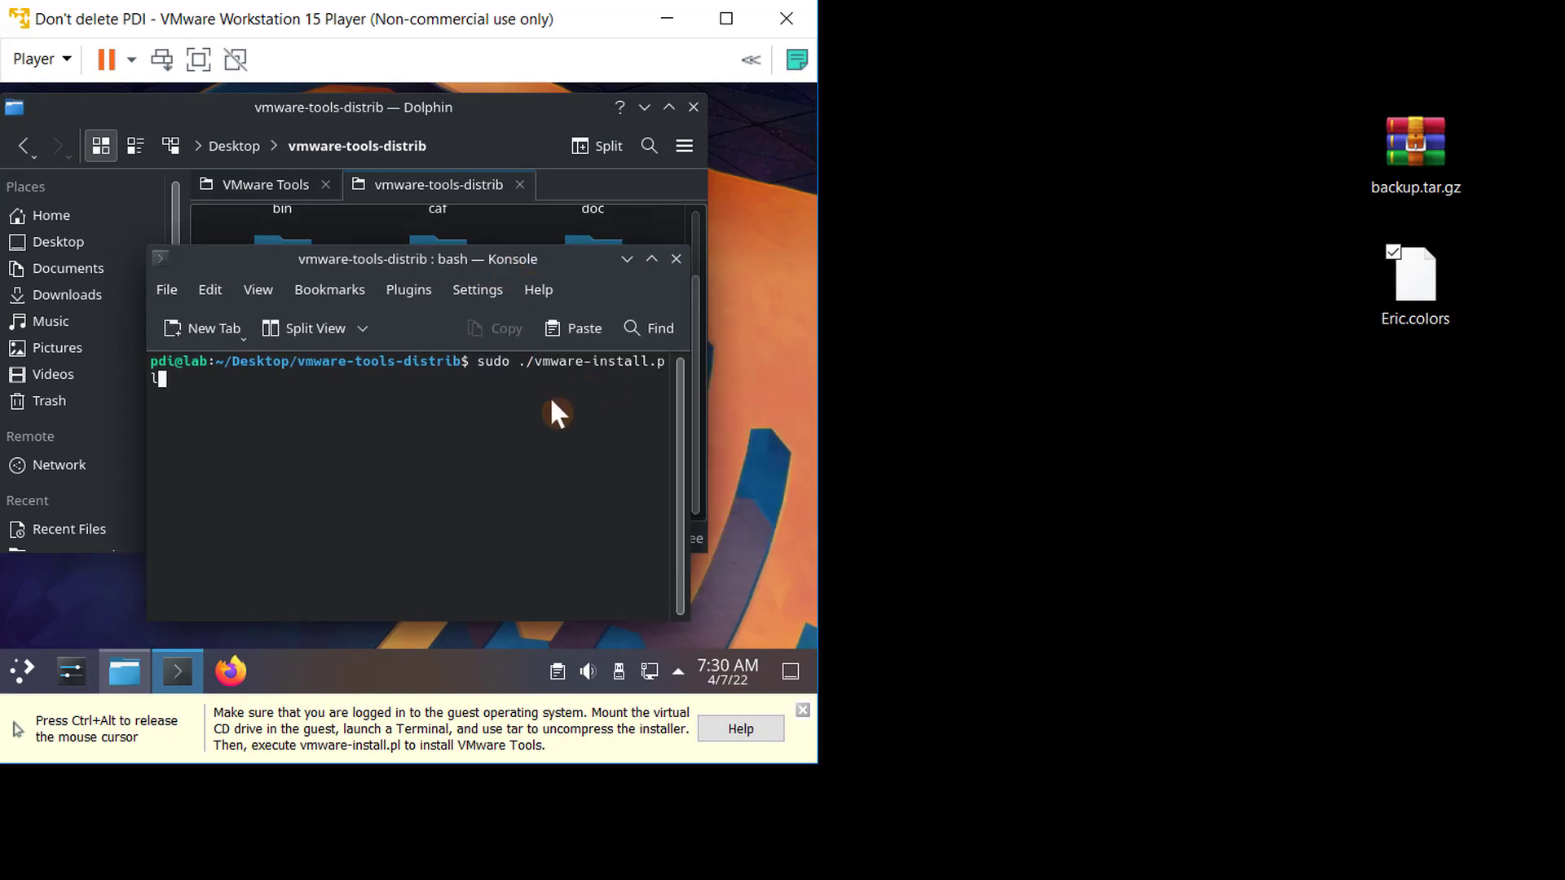
{"action": "key", "text": "Return"}
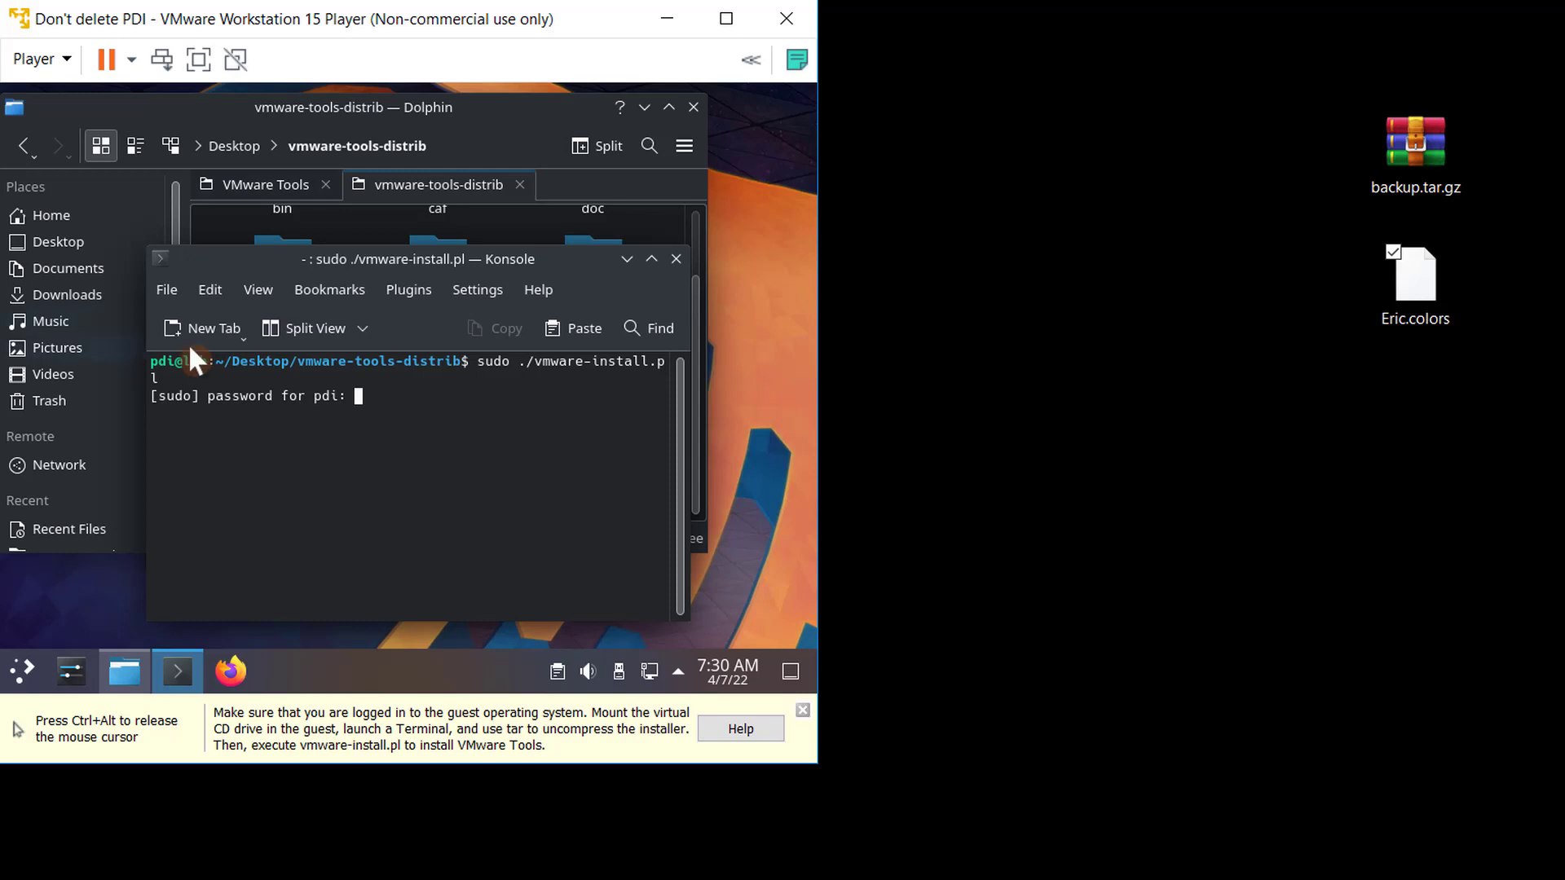
{"action": "key", "text": "Return"}
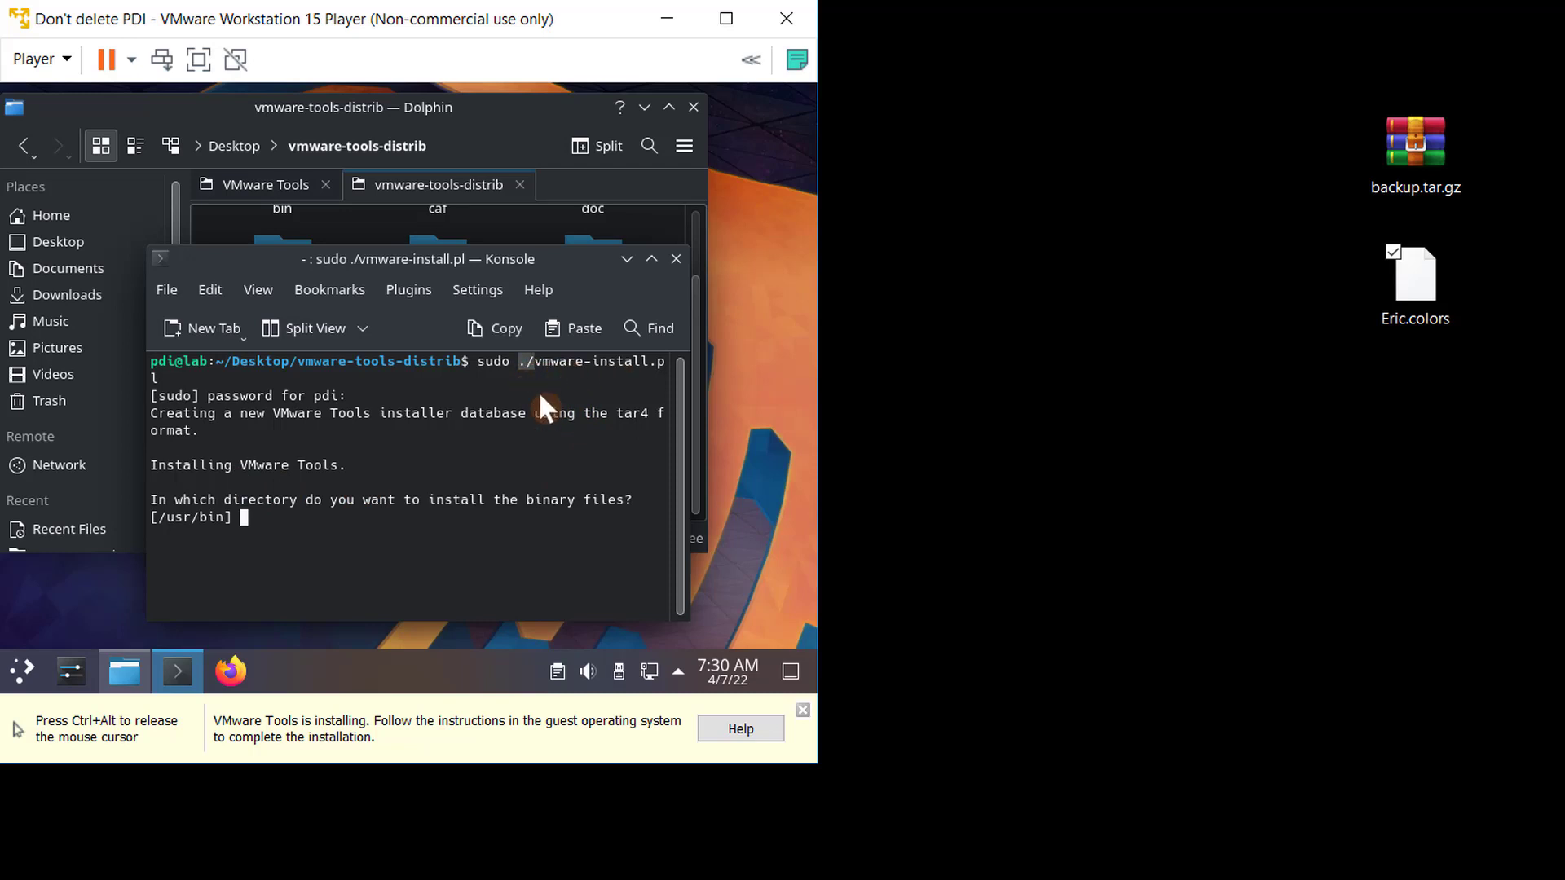
- Accept the default answers to the VMware Tools installer's prompts until the installation completes
{"action": "key", "text": "Return"}
{"action": "key", "text": "Return"}
{"action": "key", "text": "Return"}
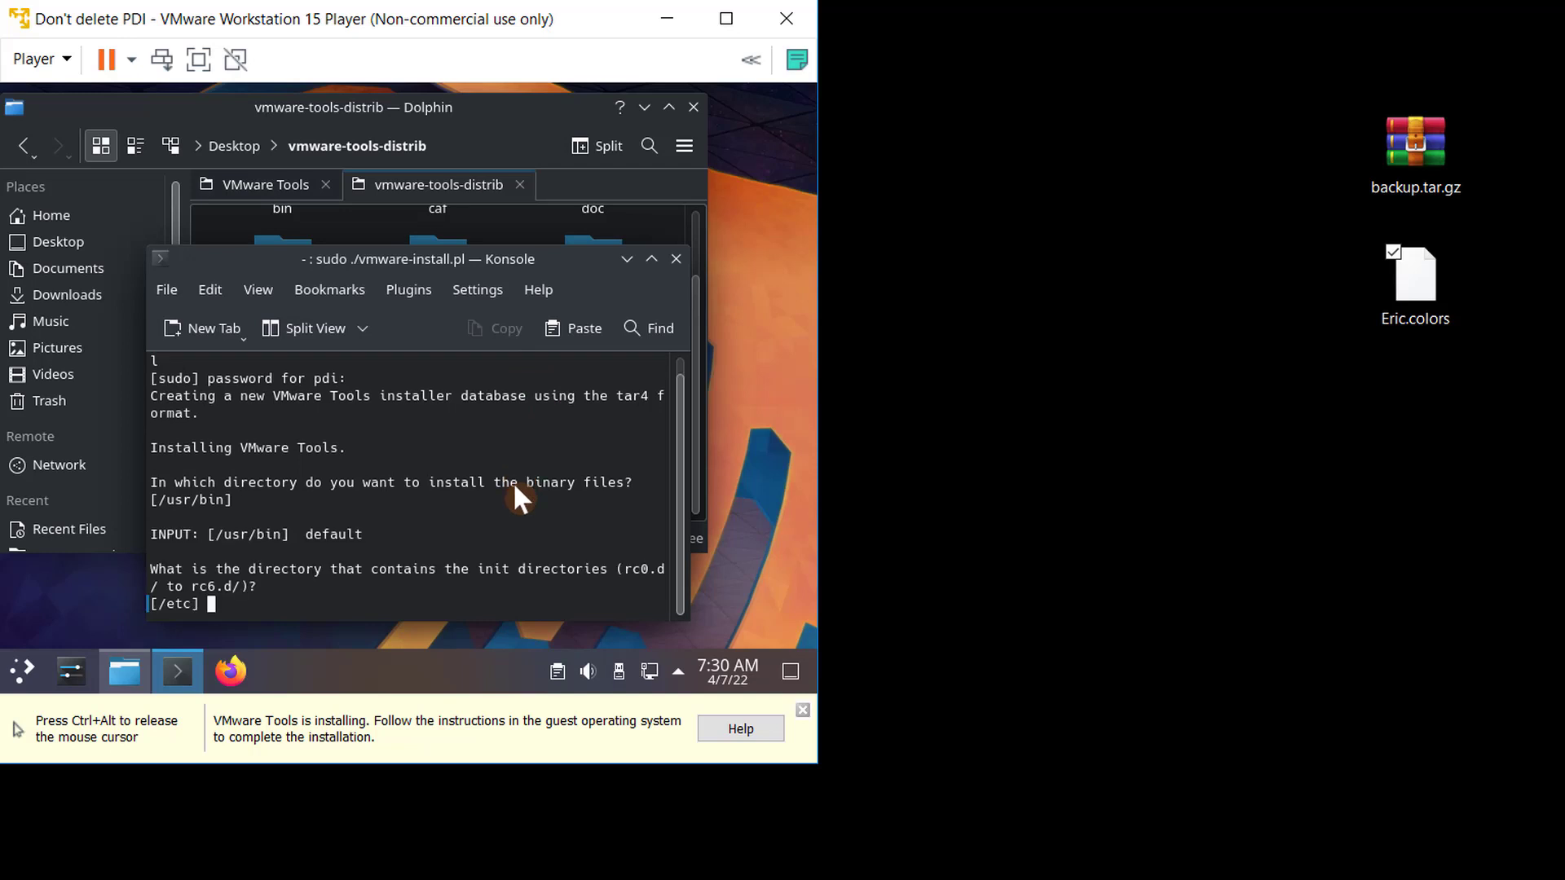
{"action": "key", "text": "Return"}
{"action": "key", "text": "Return"}
{"action": "key", "text": "Return"}
{"action": "key", "text": "Return"}
{"action": "key", "text": "Return"}
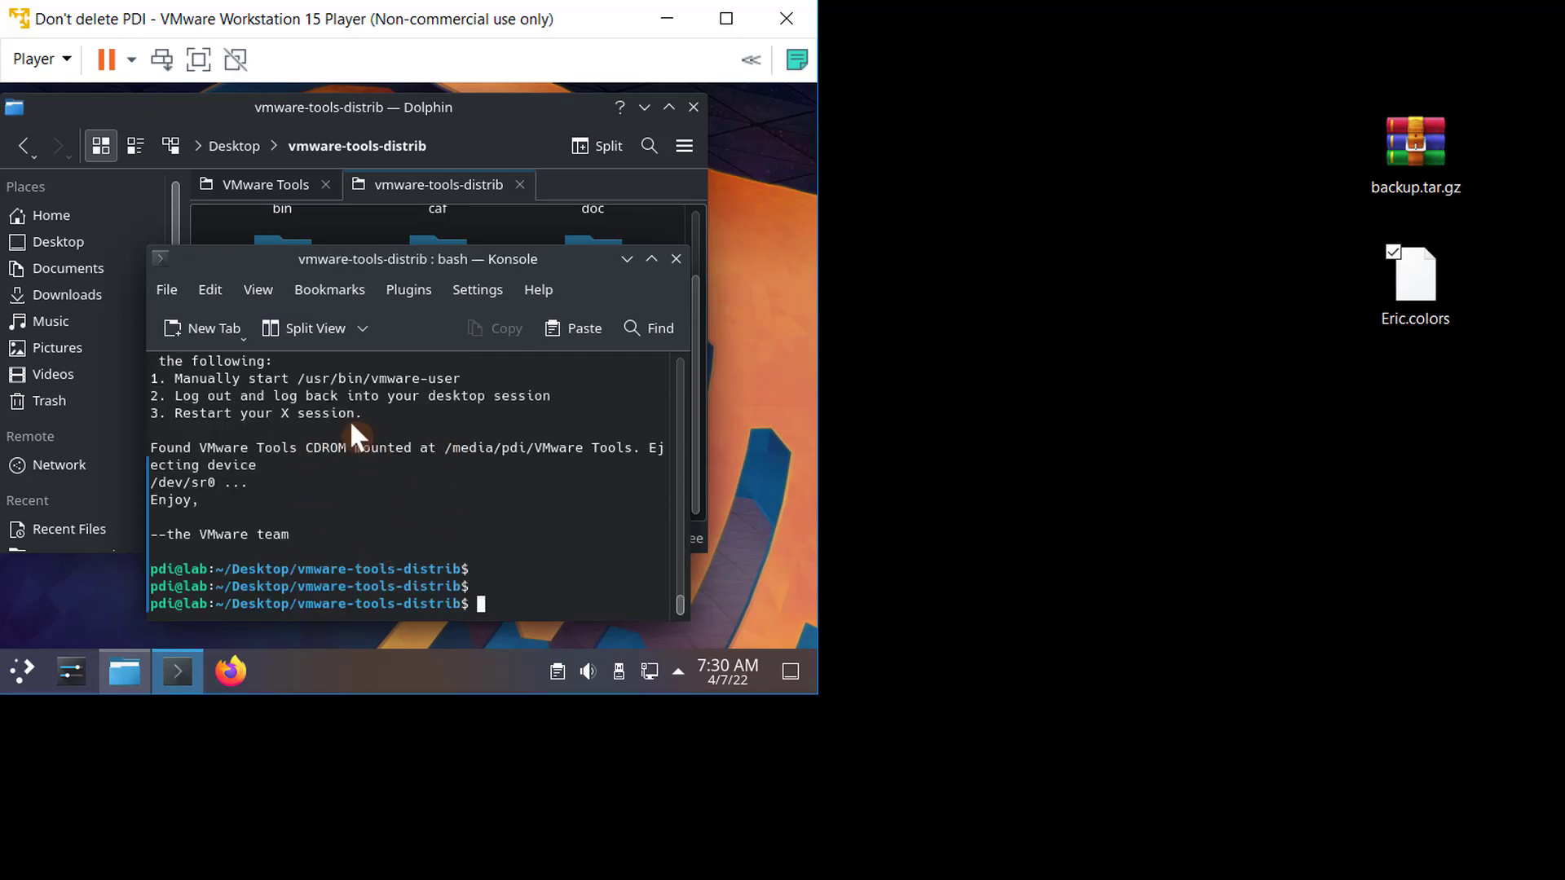
- Restart the virtual machine and enlarge the player window so the guest desktop fills it
{"action": "left_click", "coordinate": [19, 673]}
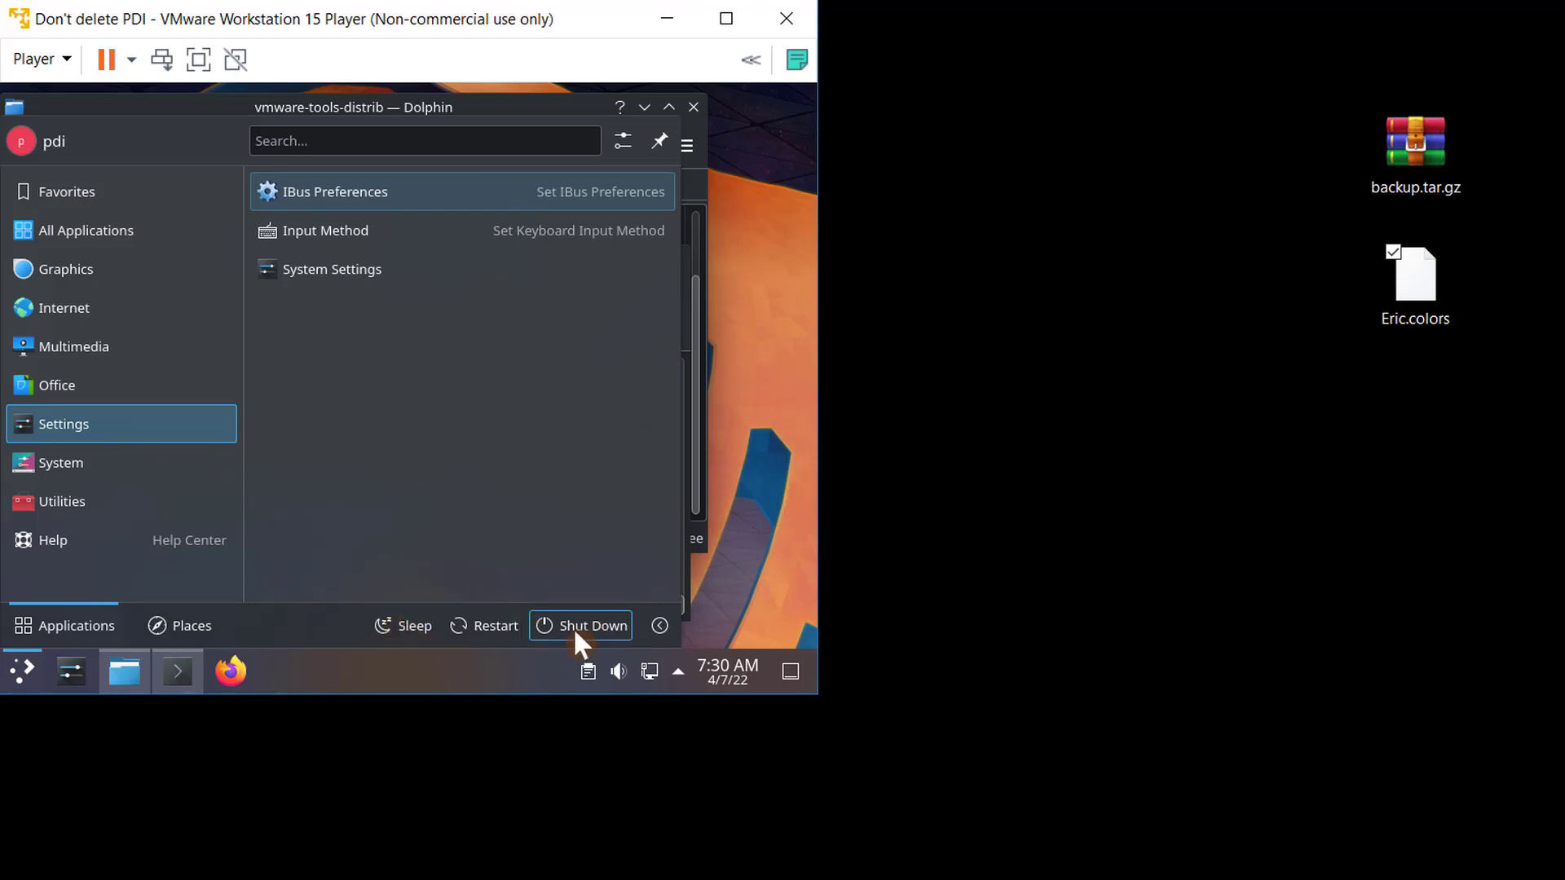
{"action": "left_click", "coordinate": [489, 623]}
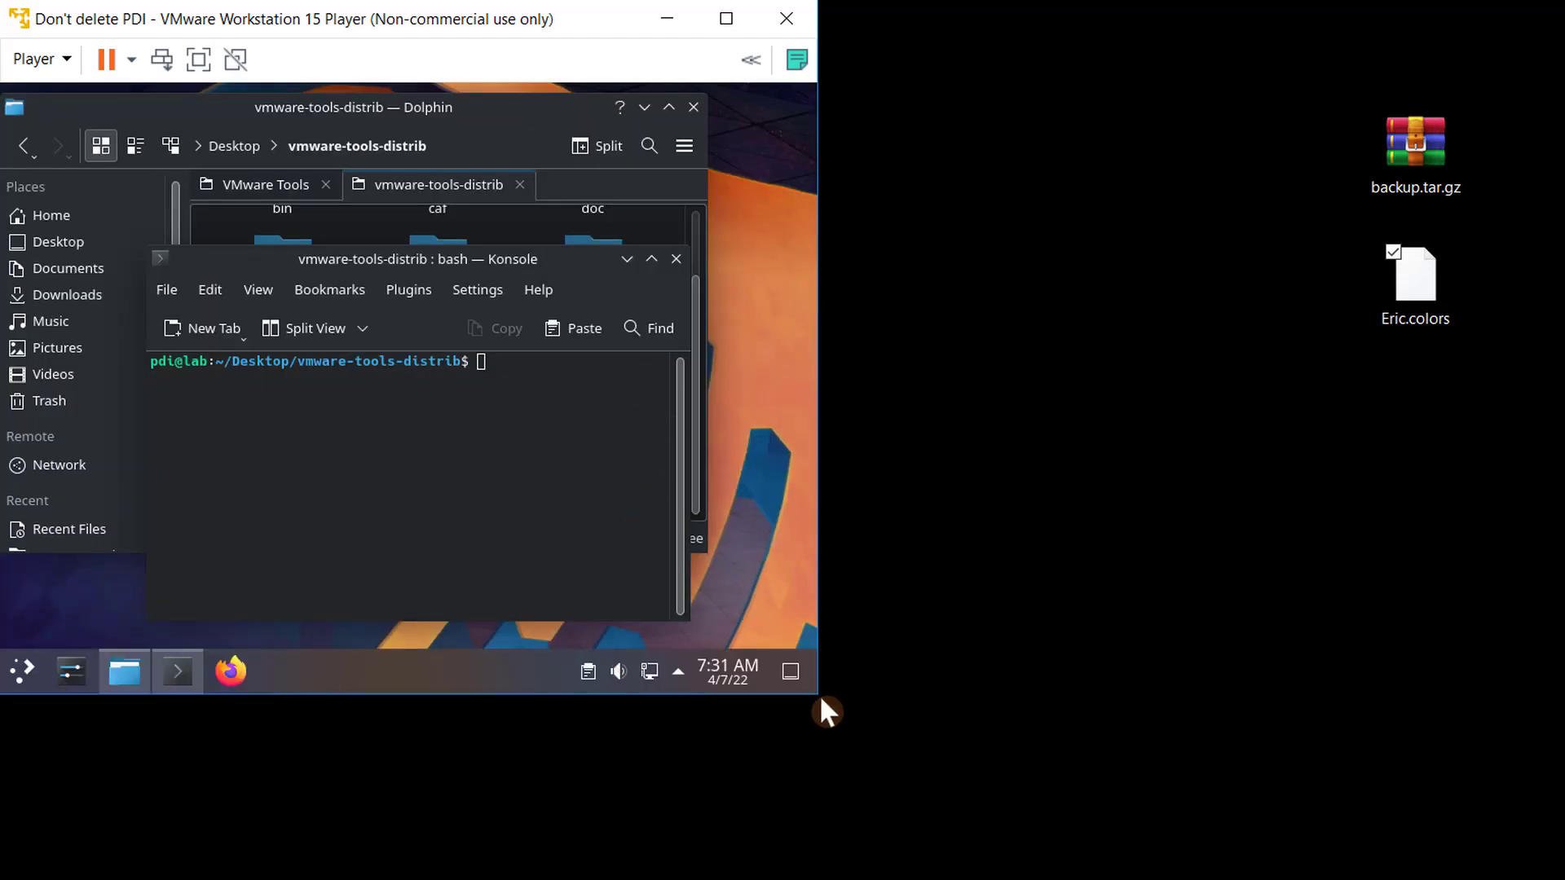
{"action": "left_click_drag", "start_coordinate": [819, 696], "coordinate": [1363, 879]}
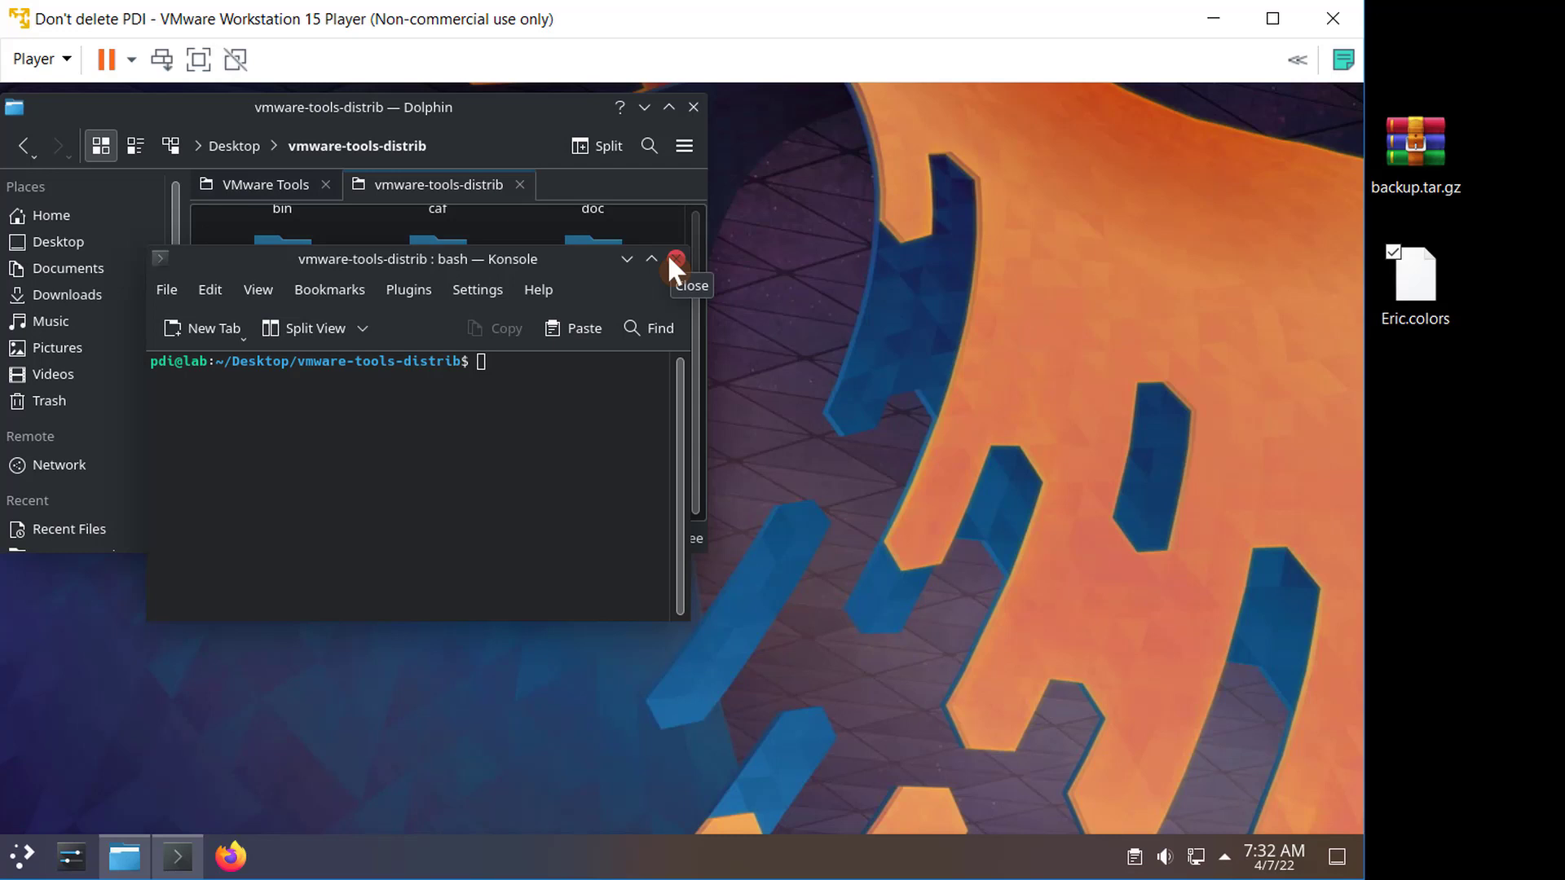
- Close the terminal and drag Eric.colors from the host desktop onto the virtual machine's desktop
{"action": "left_click", "coordinate": [675, 259]}
{"action": "left_click_drag", "start_coordinate": [1414, 282], "coordinate": [1291, 290]}
{"action": "left_click_drag", "start_coordinate": [1211, 323], "coordinate": [1048, 313]}
{"action": "left_click_drag", "start_coordinate": [868, 347], "coordinate": [1078, 348]}
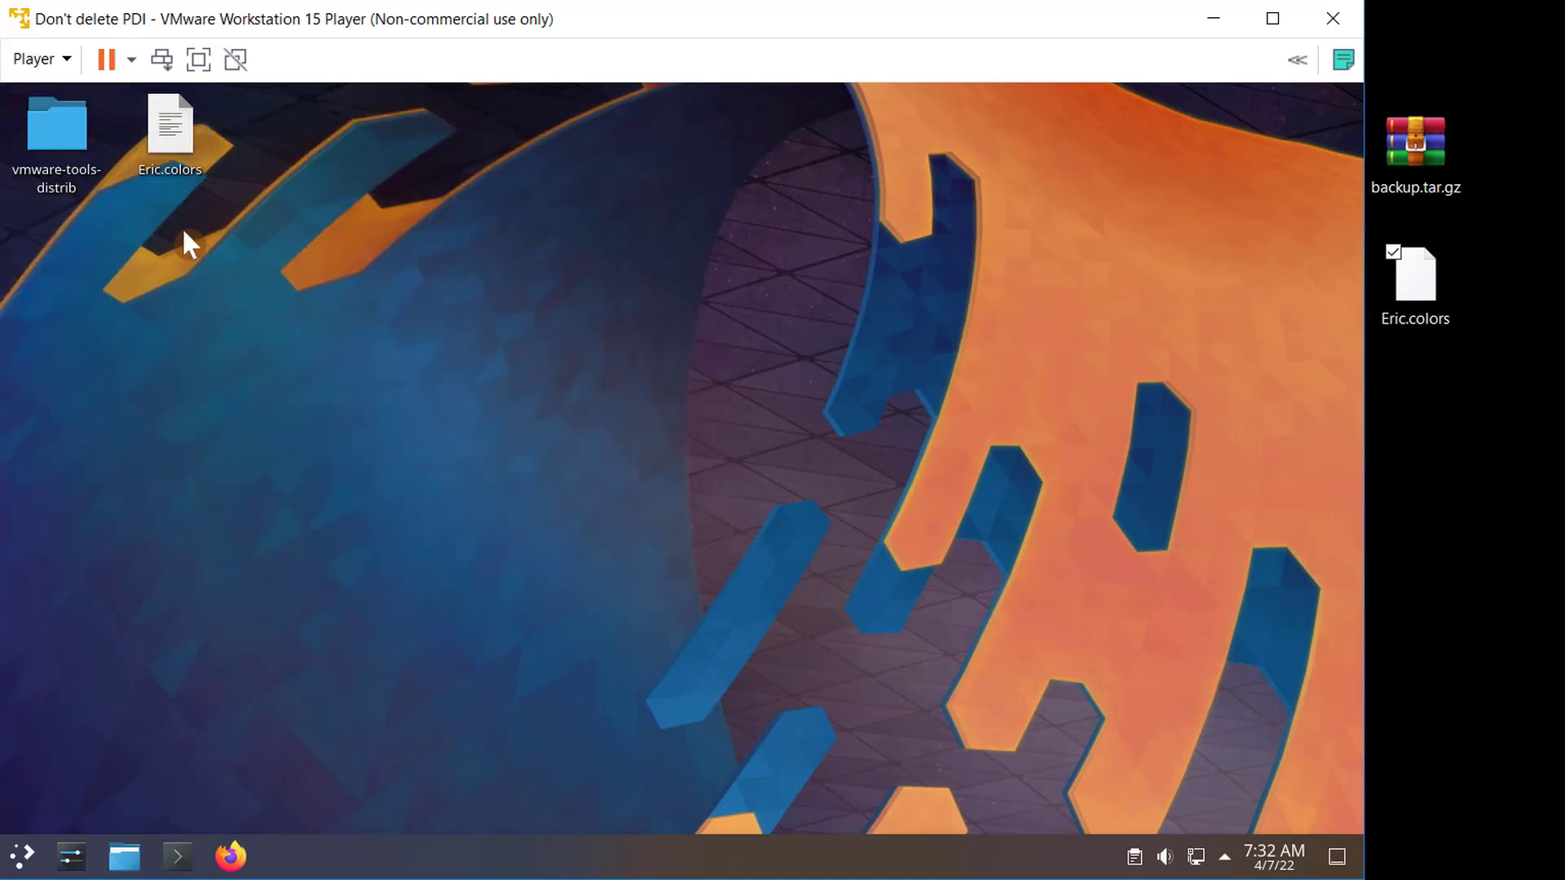
- In System Settings, install the Eric.colors colour scheme from the Desktop folder and apply it
{"action": "left_click", "coordinate": [69, 859]}
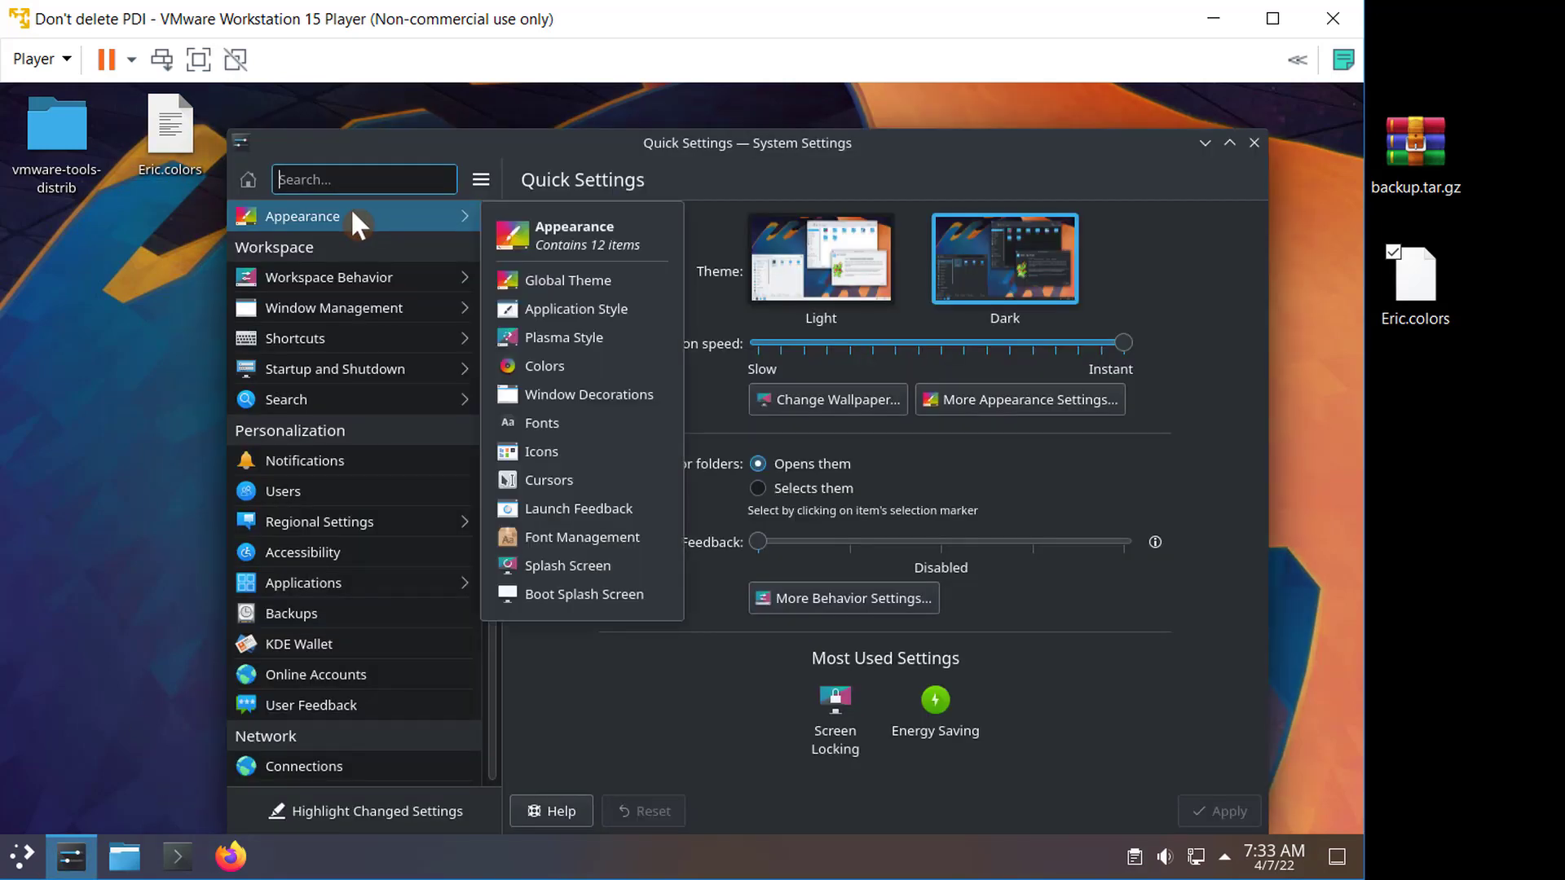
{"action": "left_click", "coordinate": [350, 215]}
{"action": "left_click", "coordinate": [330, 310]}
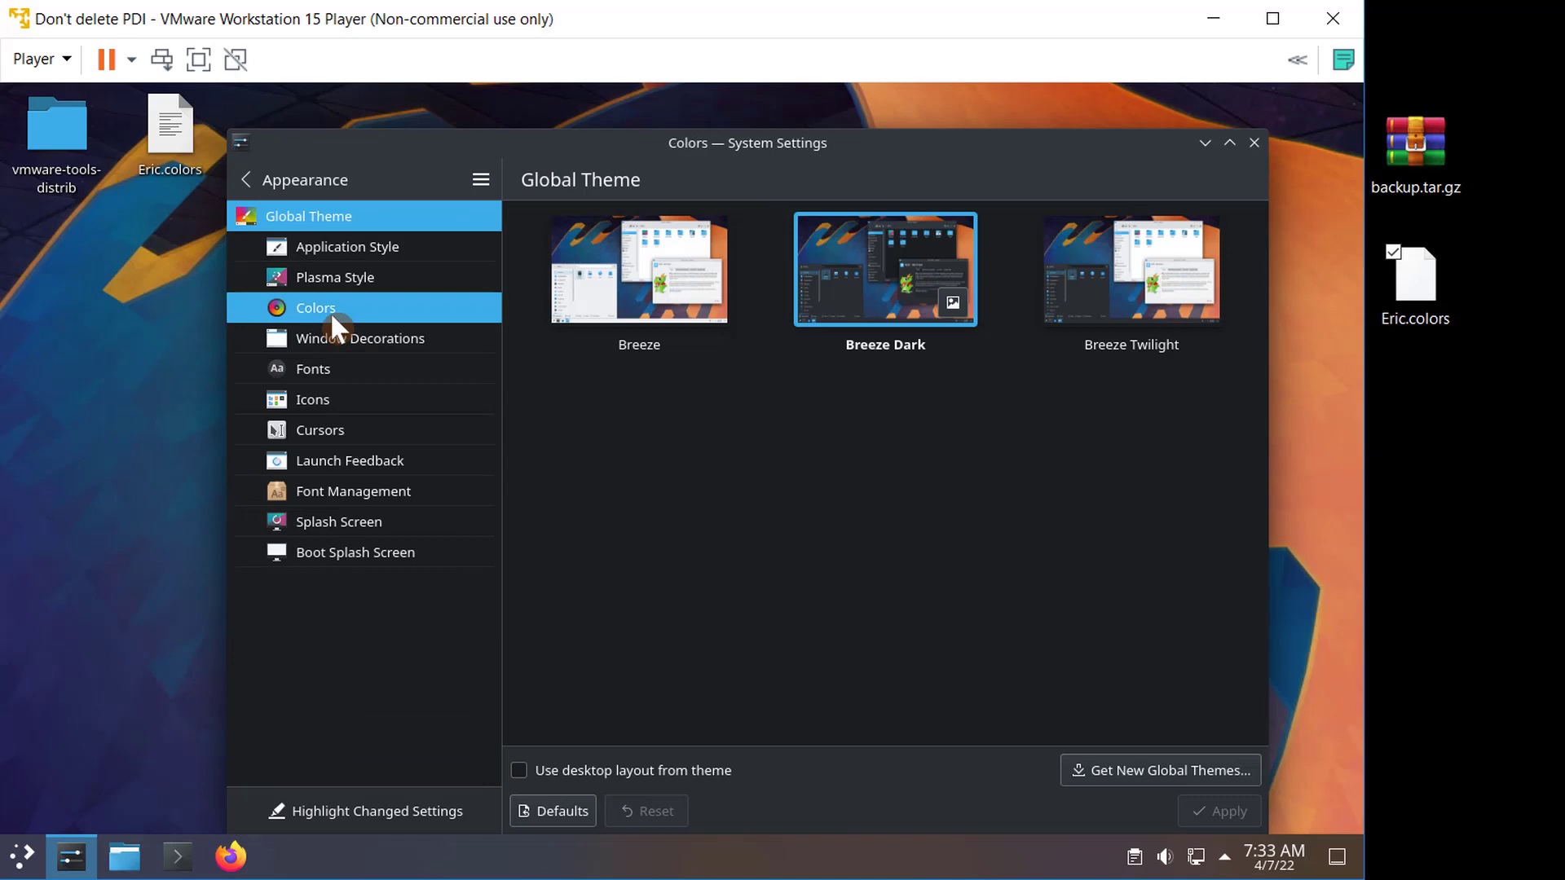
{"action": "left_click", "coordinate": [966, 771]}
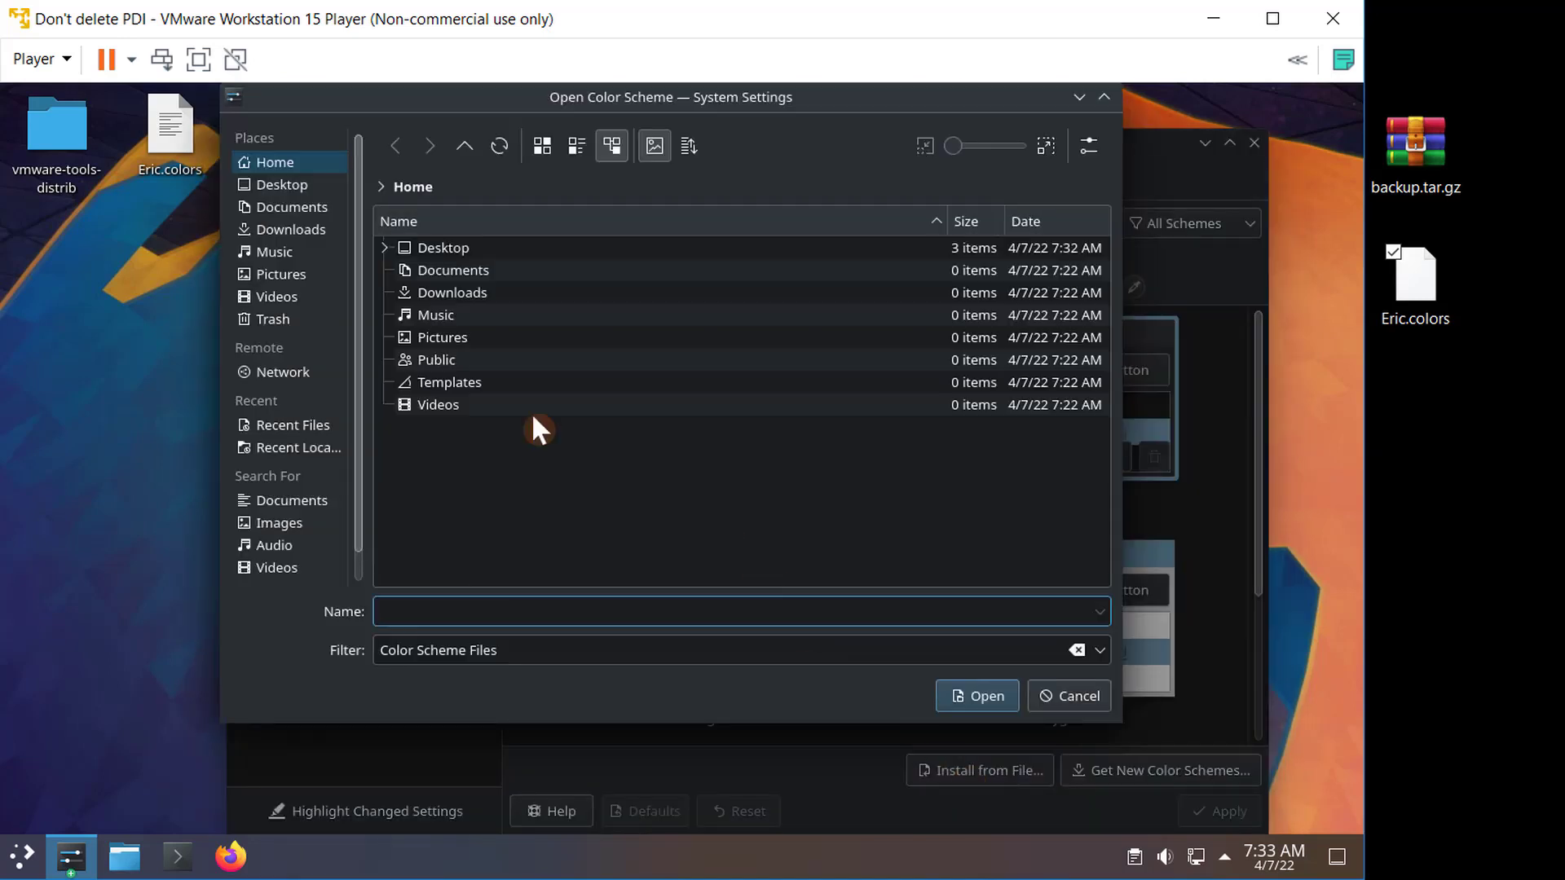
{"action": "left_click", "coordinate": [424, 248]}
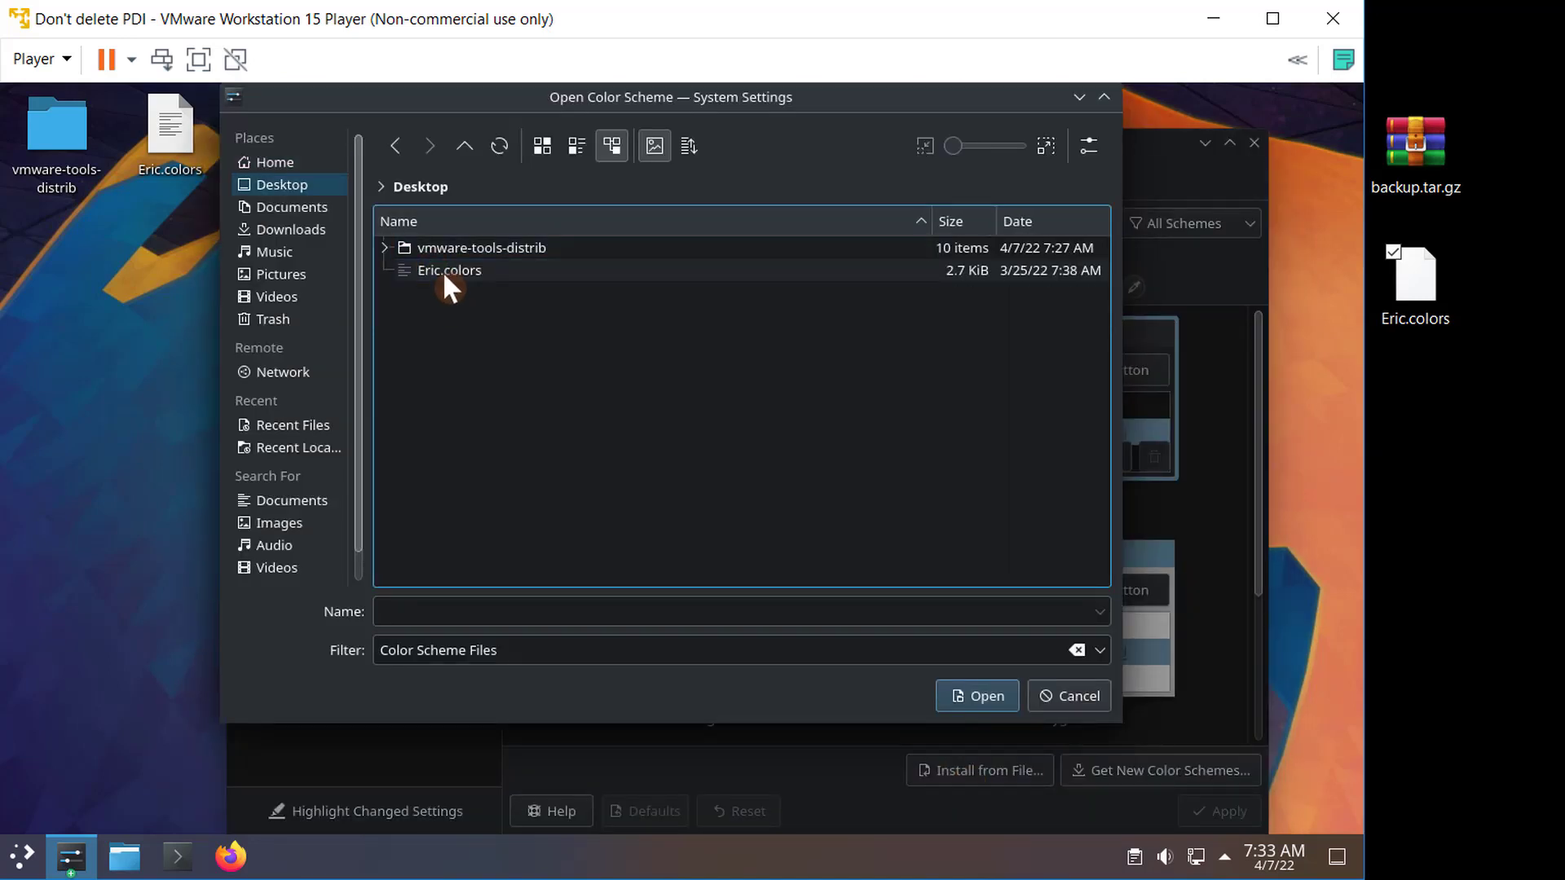
{"action": "double_click", "coordinate": [463, 270]}
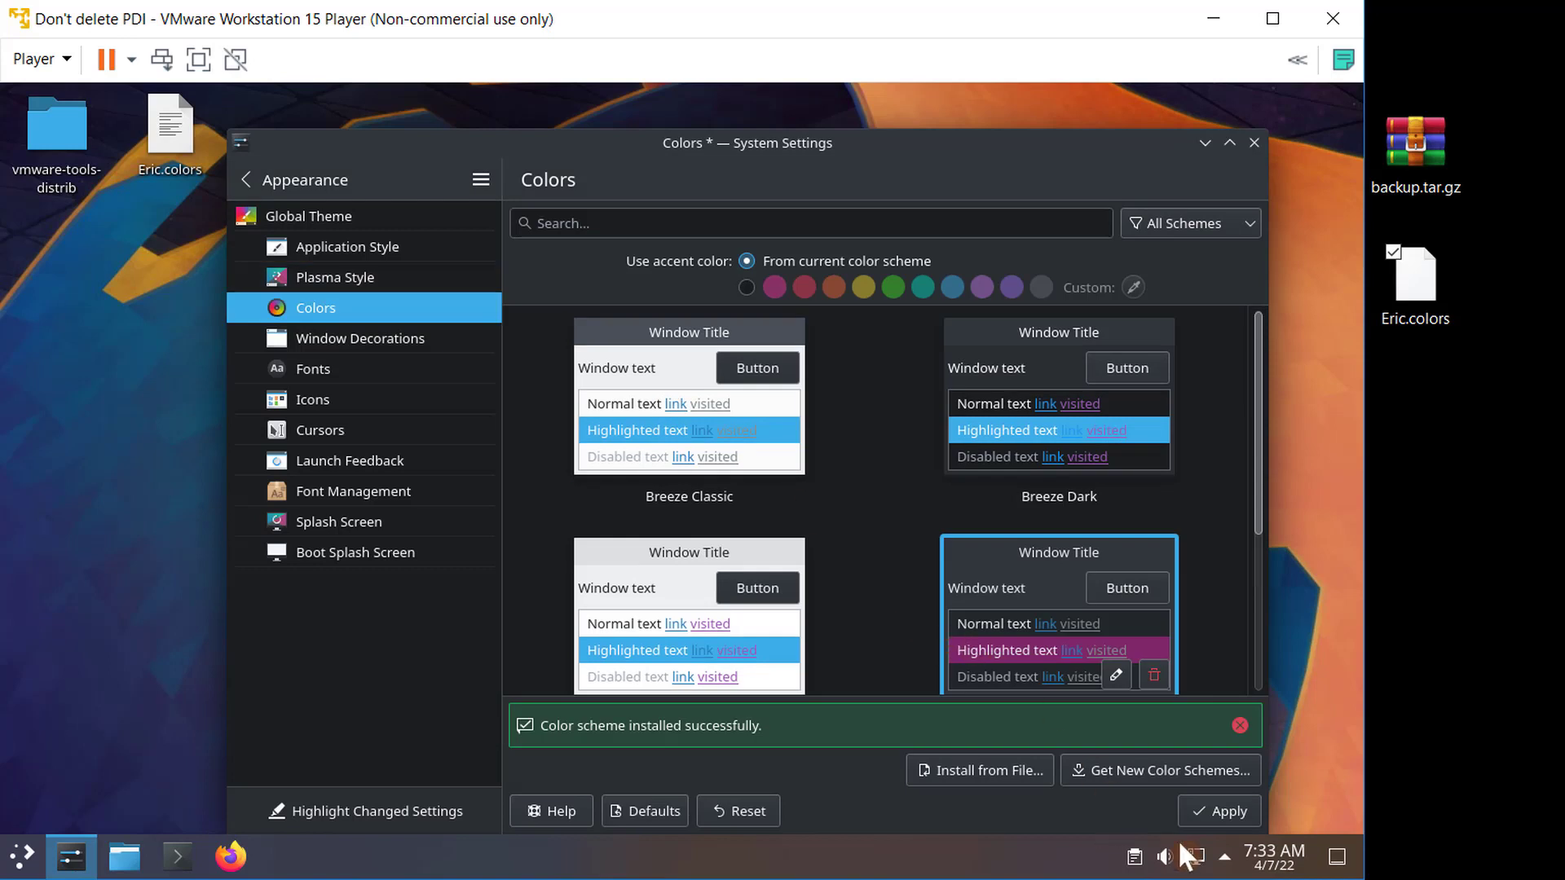
{"action": "left_click", "coordinate": [1219, 813]}
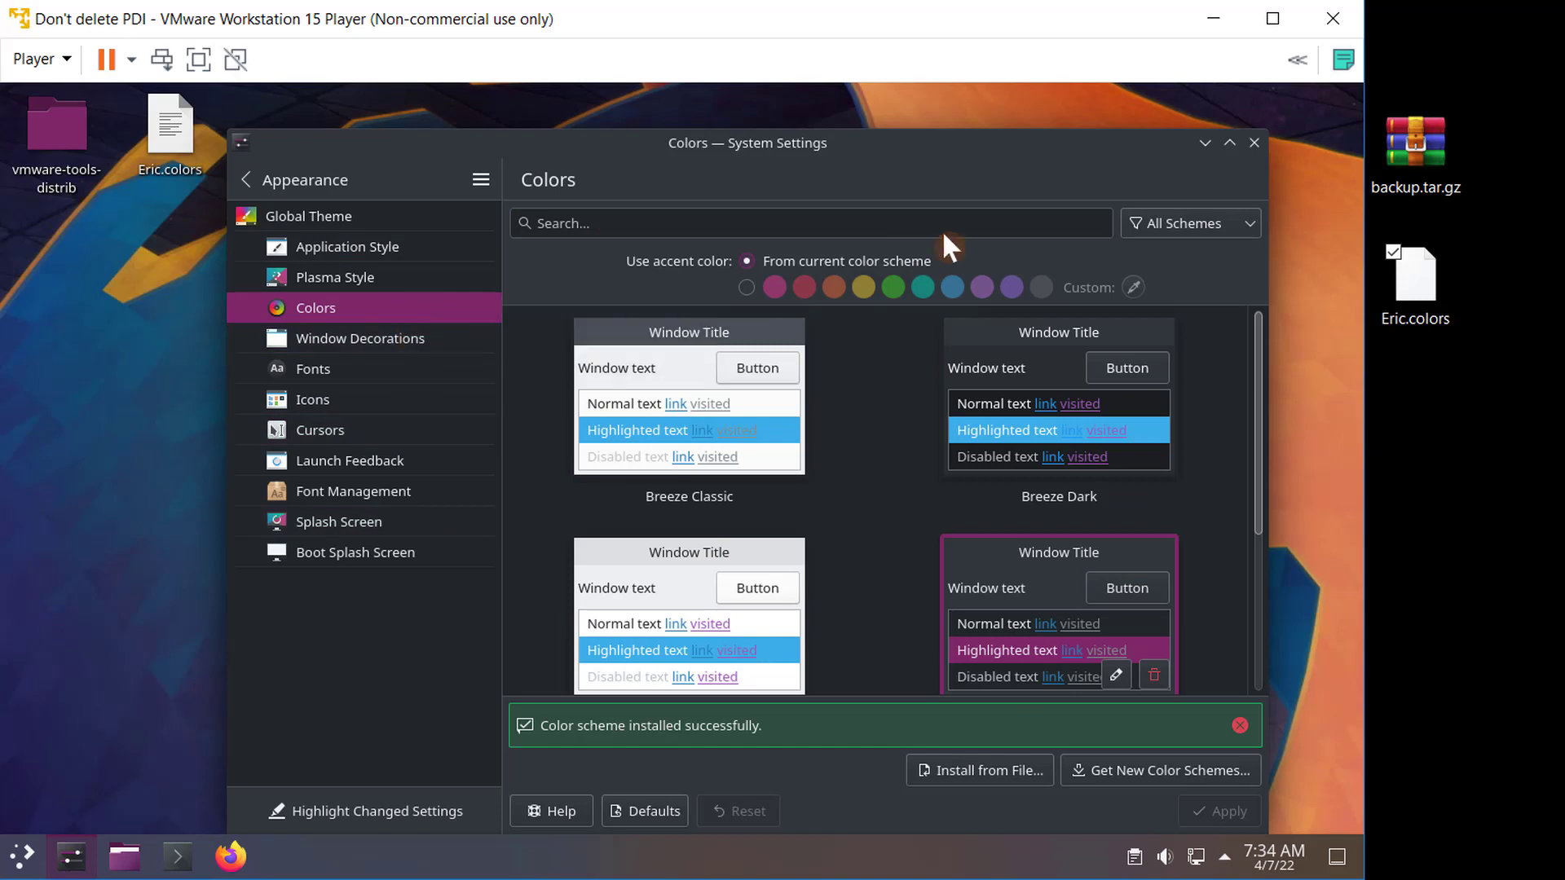
- Close System Settings and open the desktop and wallpaper configuration
{"action": "left_click", "coordinate": [1255, 142]}
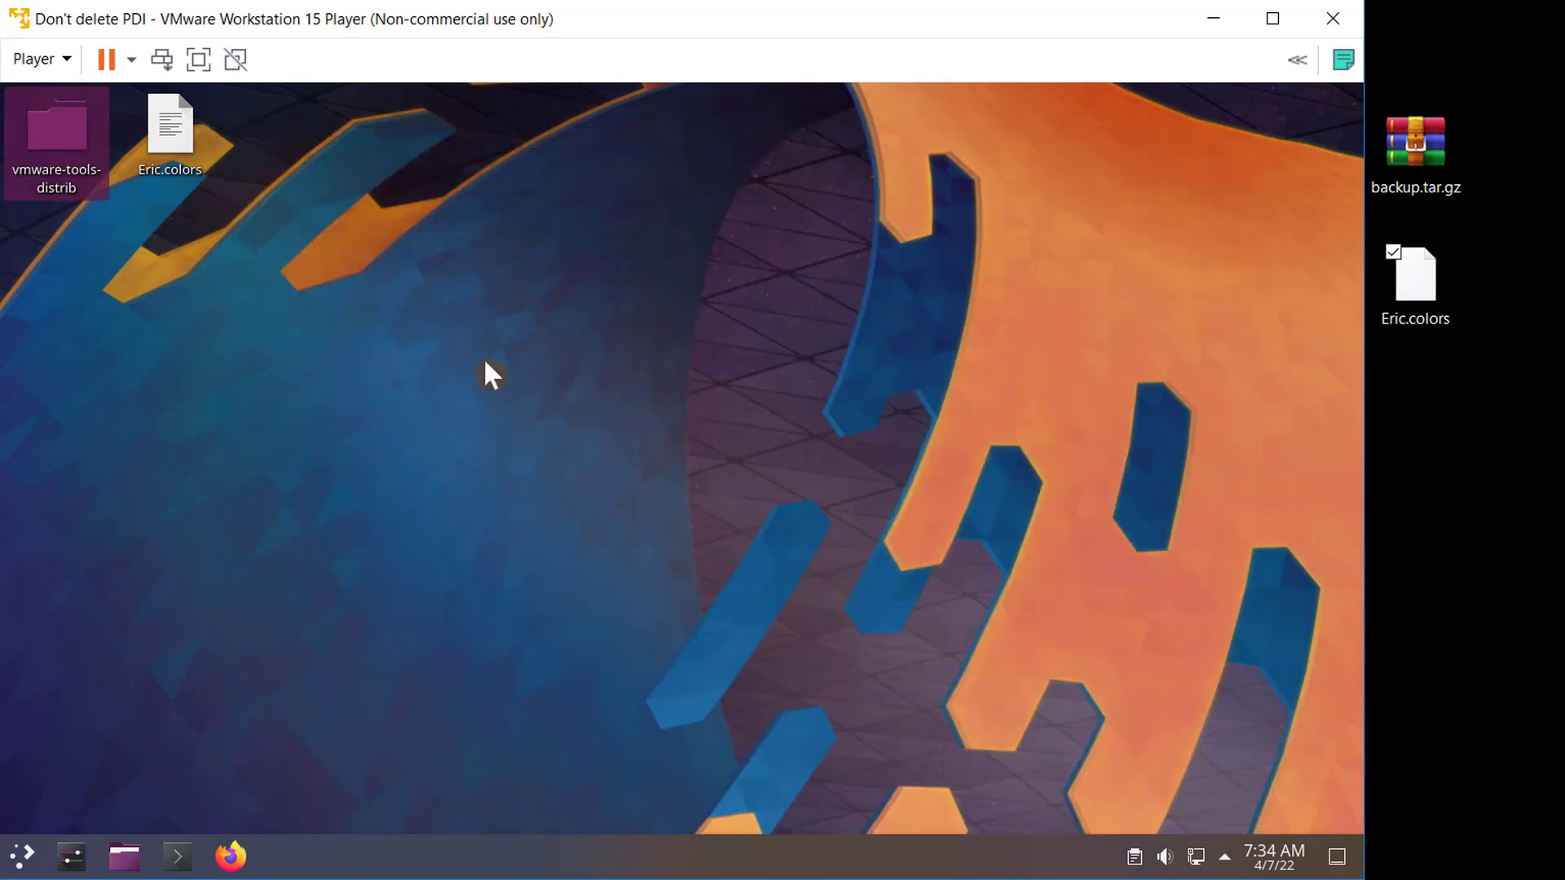
{"action": "right_click", "coordinate": [538, 314]}
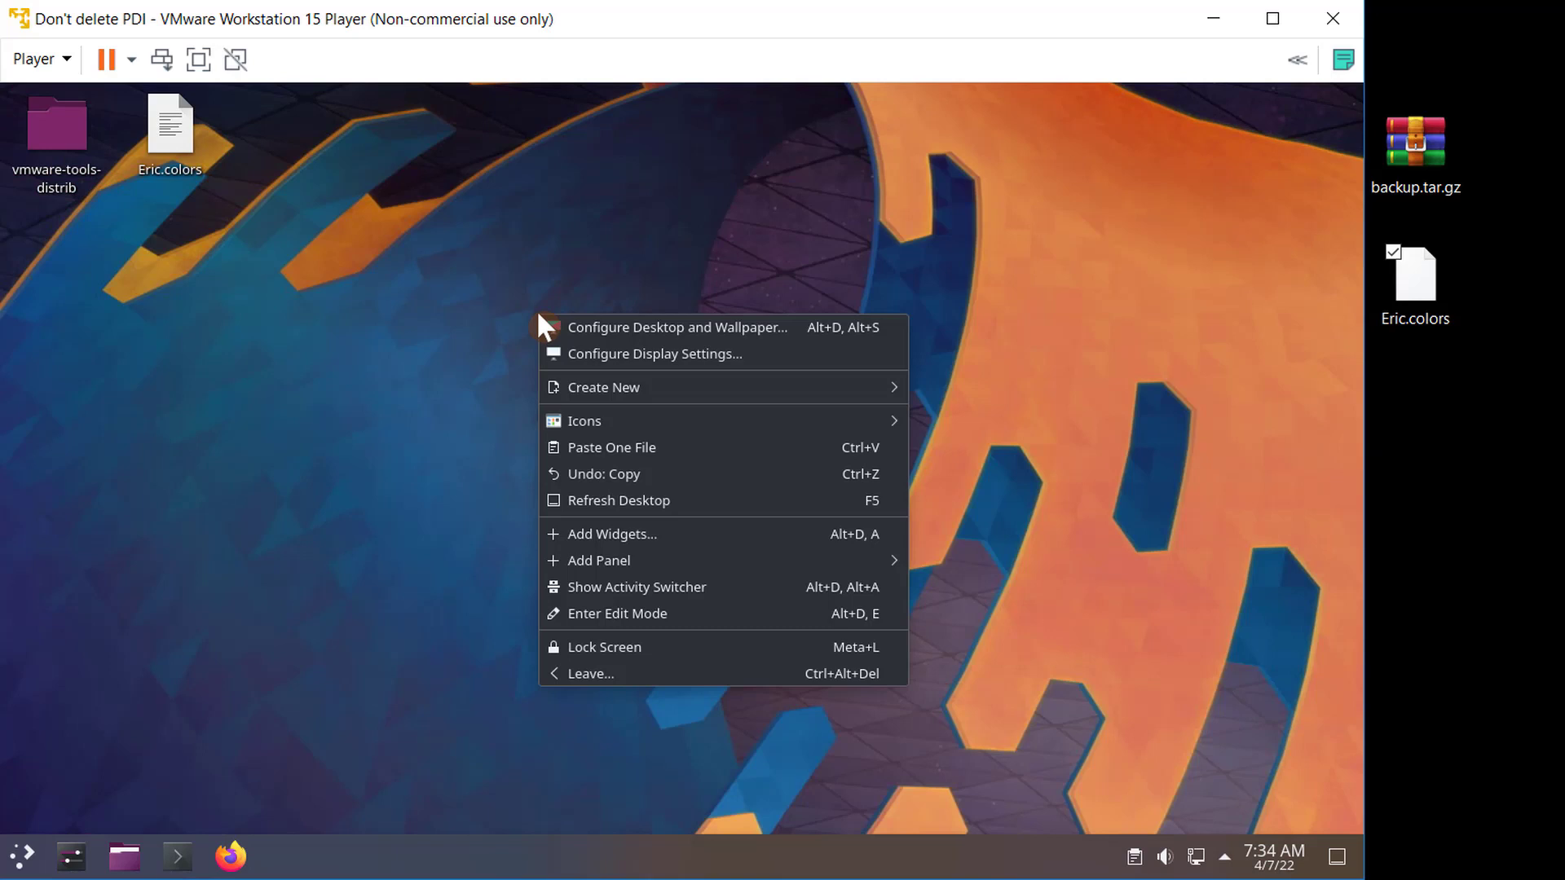
{"action": "left_click", "coordinate": [627, 327]}
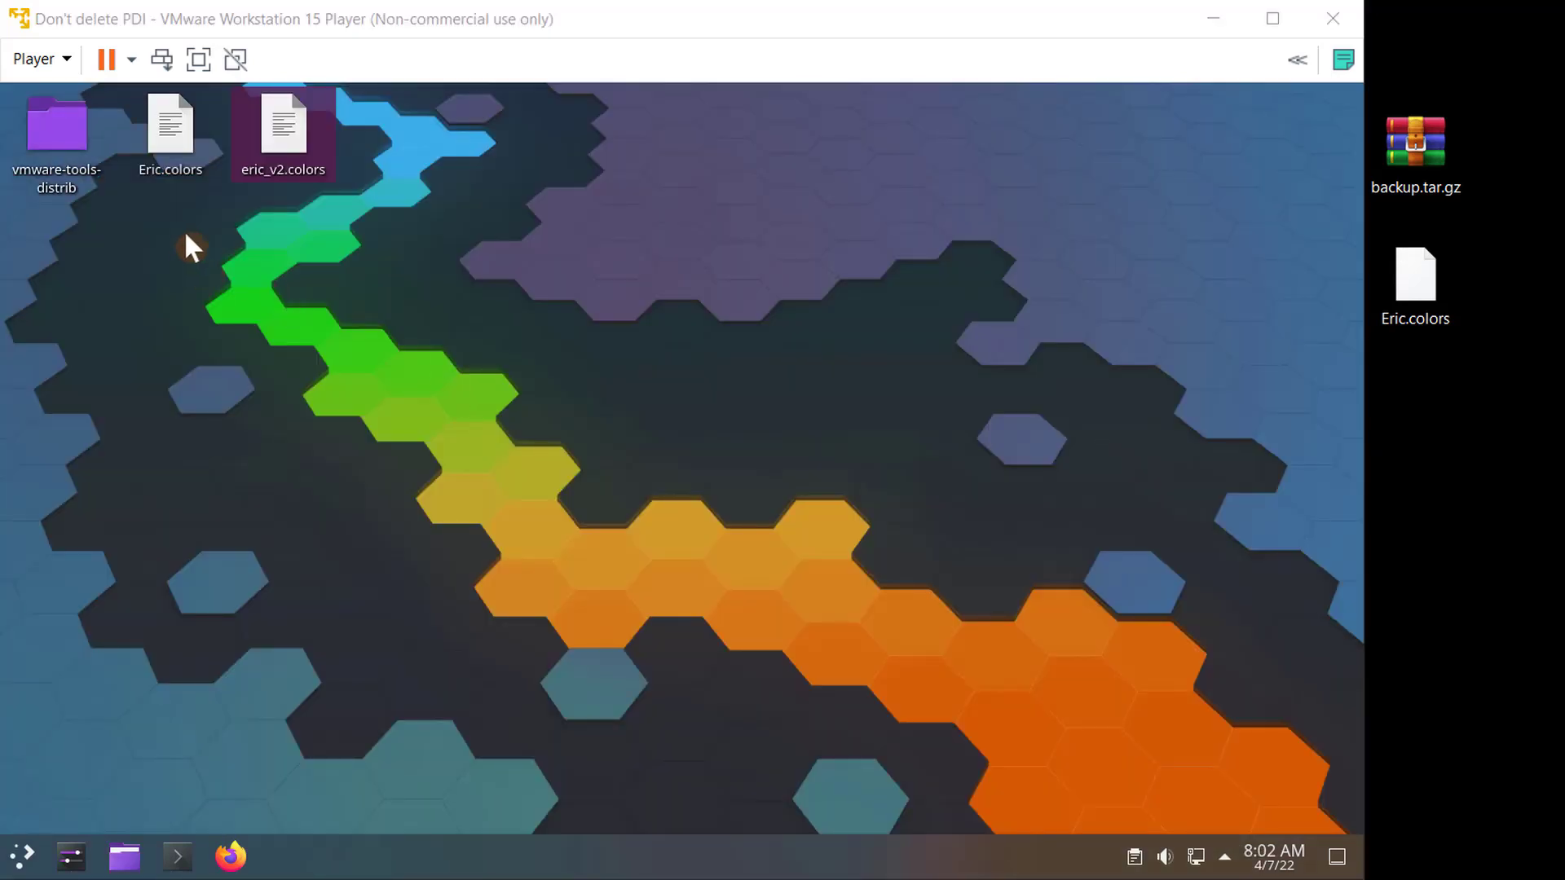
- Permanently delete the vmware-tools-distrib folder and Eric.colors from the desktop, turning off the confirmation prompt
{"action": "left_click_drag", "start_coordinate": [177, 213], "coordinate": [36, 129]}
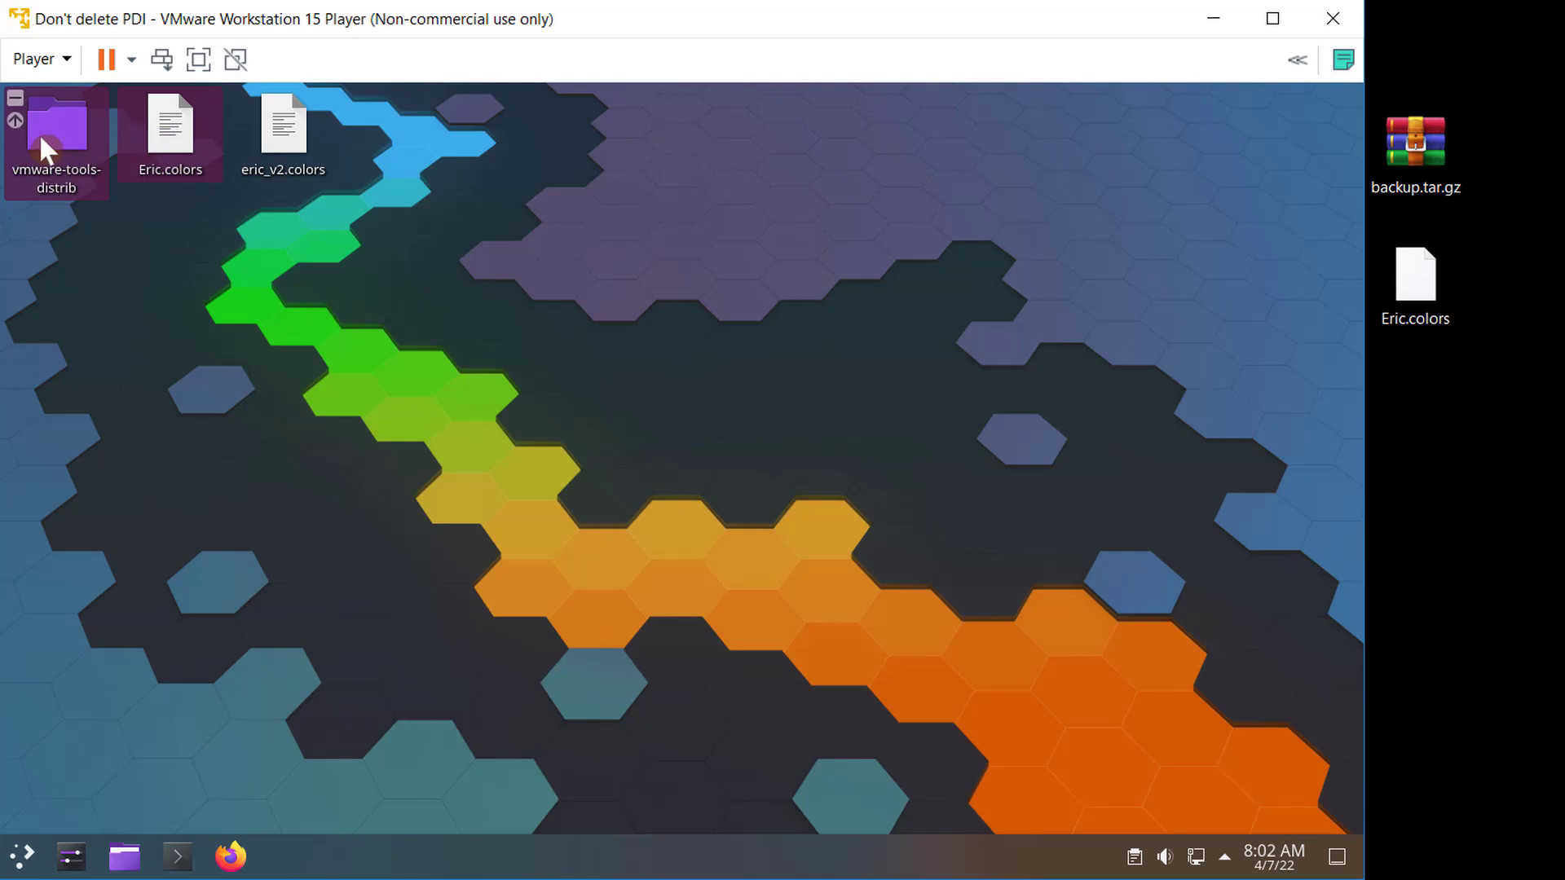
{"action": "key", "text": "shift+Delete"}
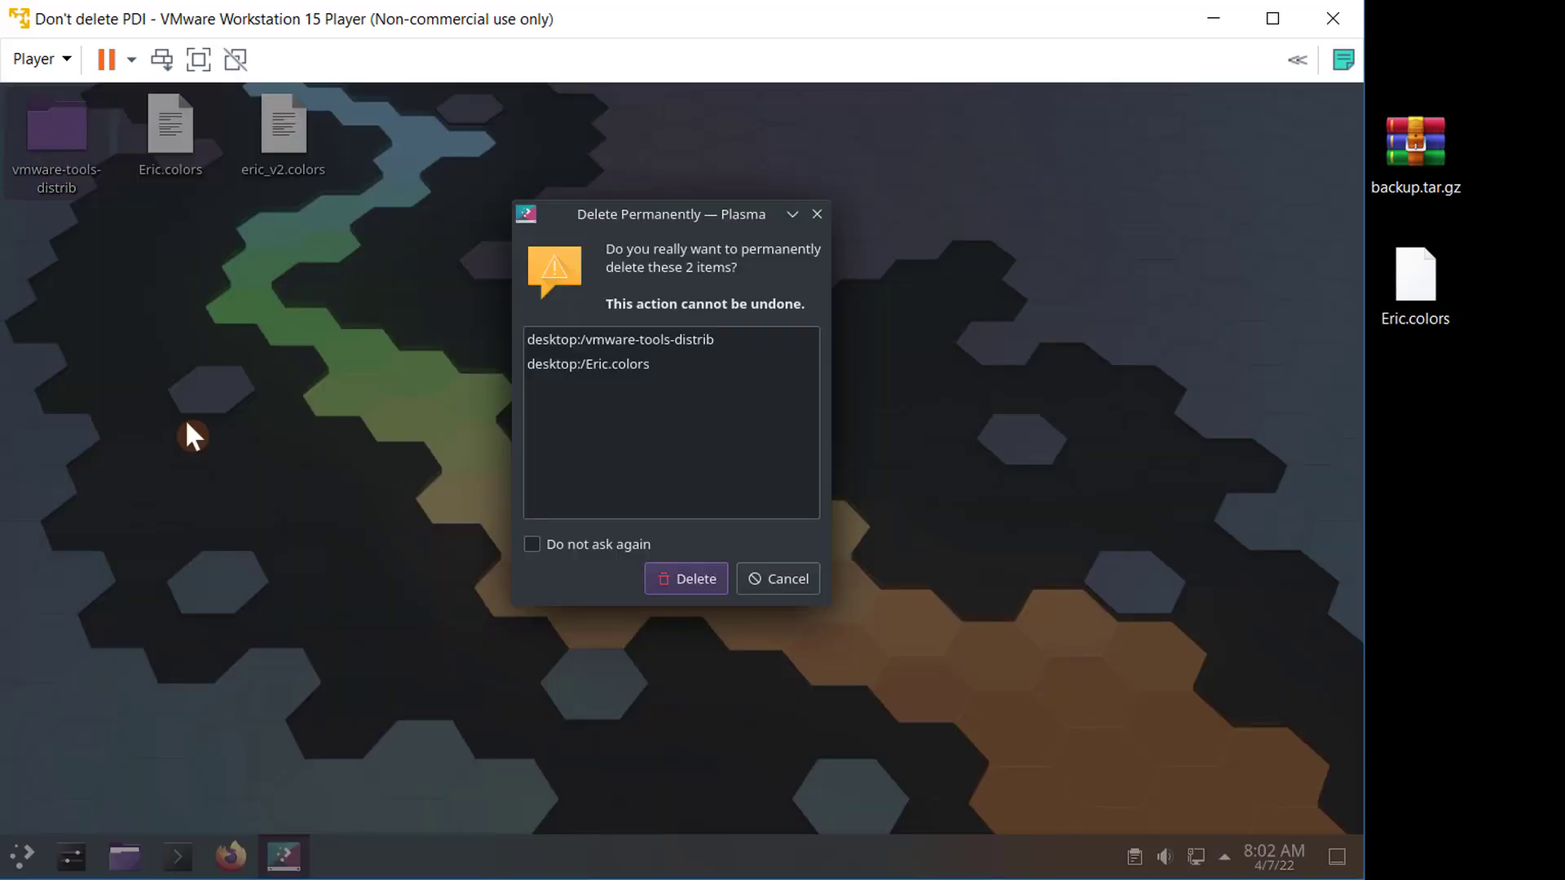
{"action": "left_click", "coordinate": [569, 545]}
{"action": "left_click", "coordinate": [674, 577]}
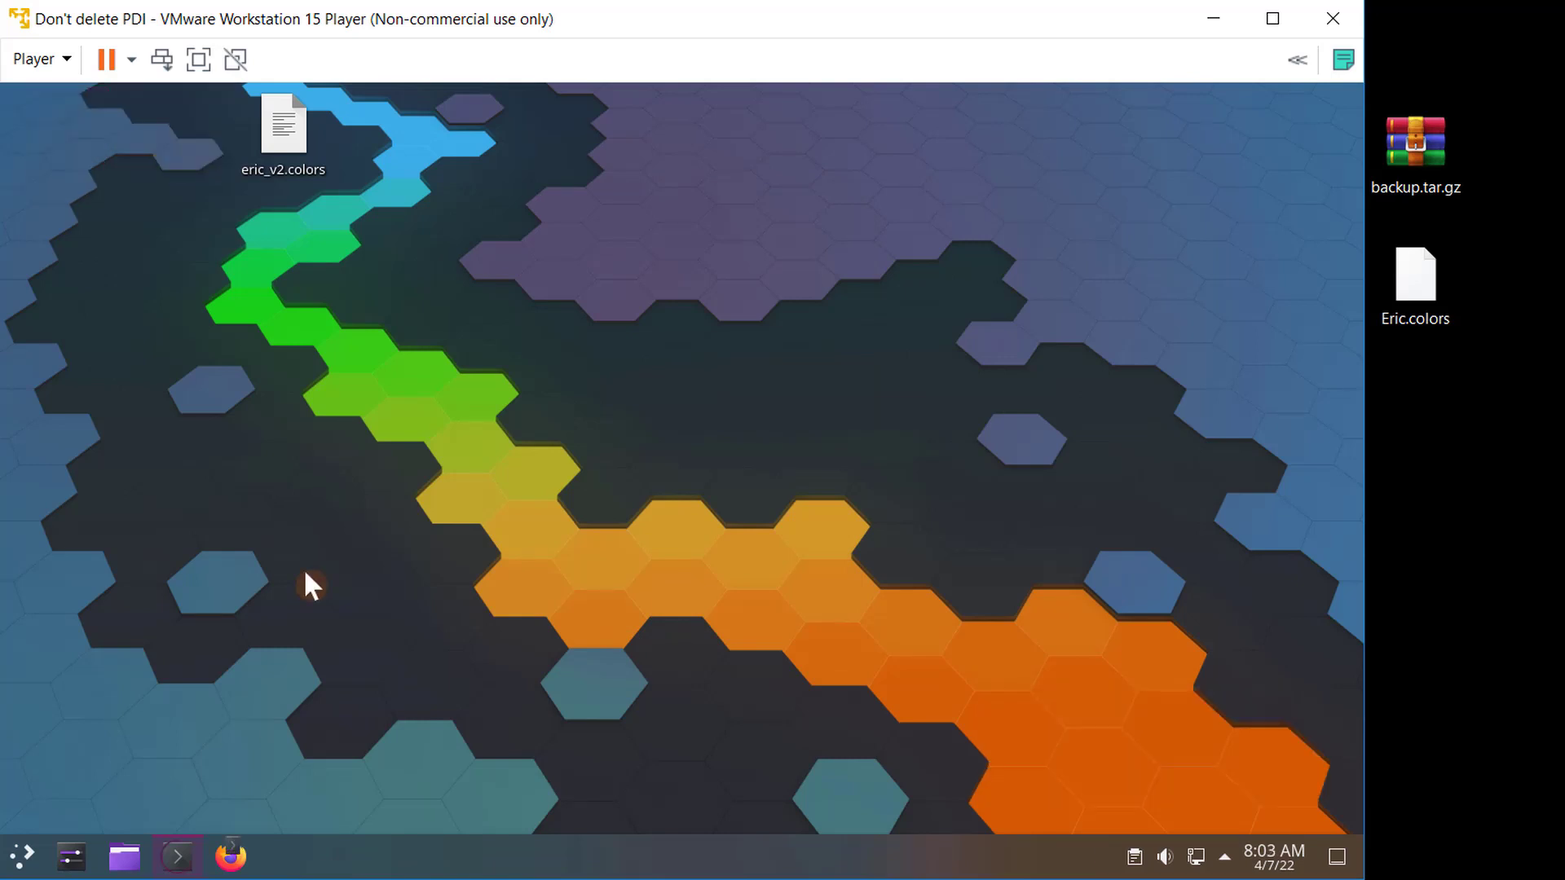
- Open a terminal and run java to check whether Java is installed
{"action": "left_click", "coordinate": [181, 855]}
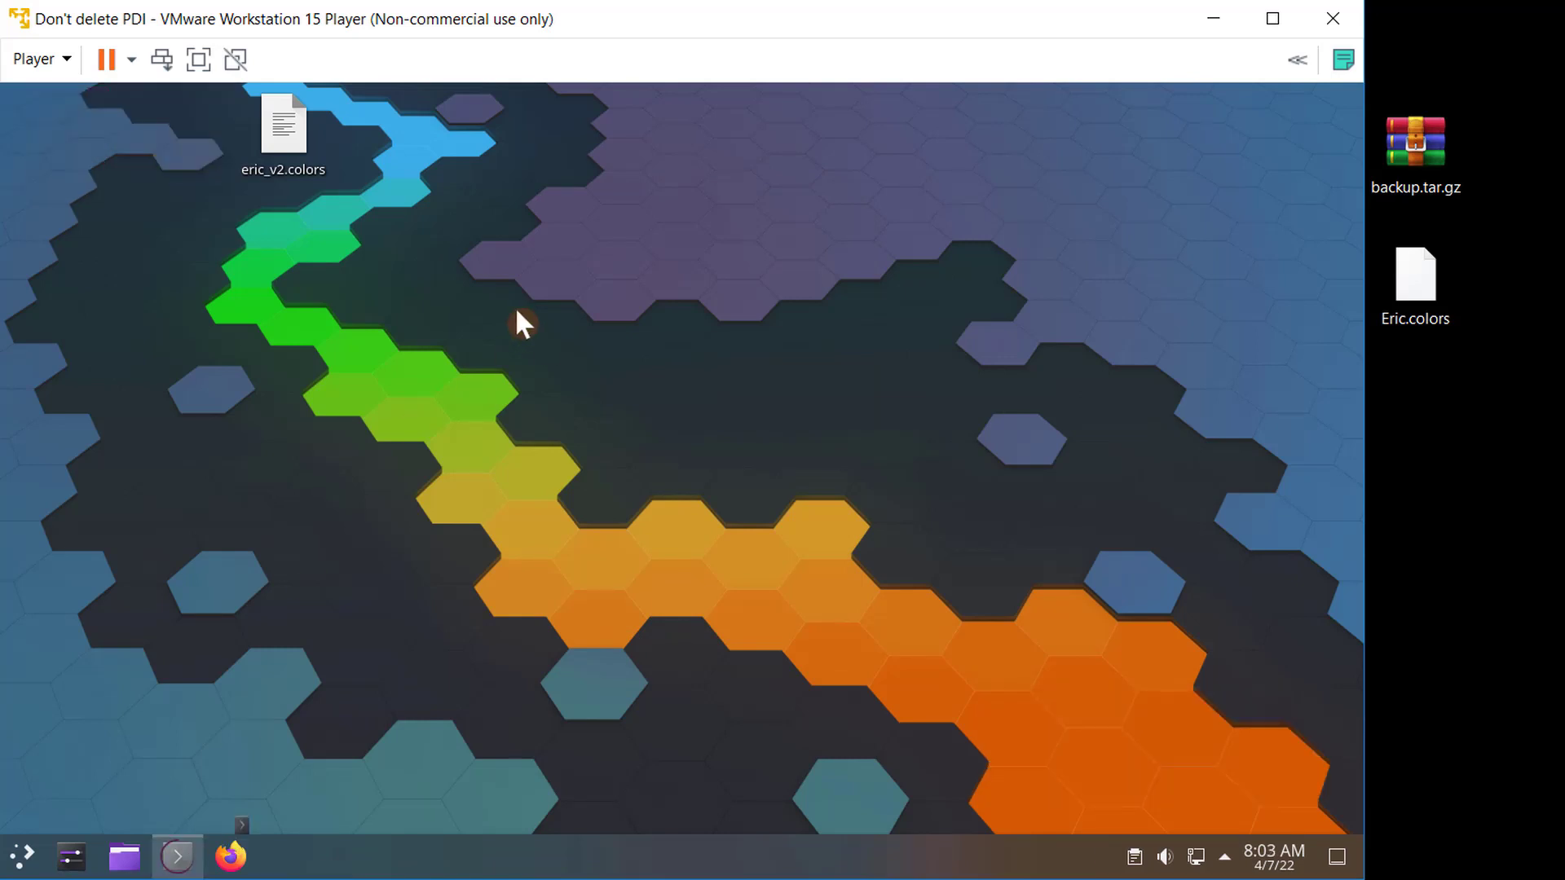
{"action": "type", "text": "jav"}
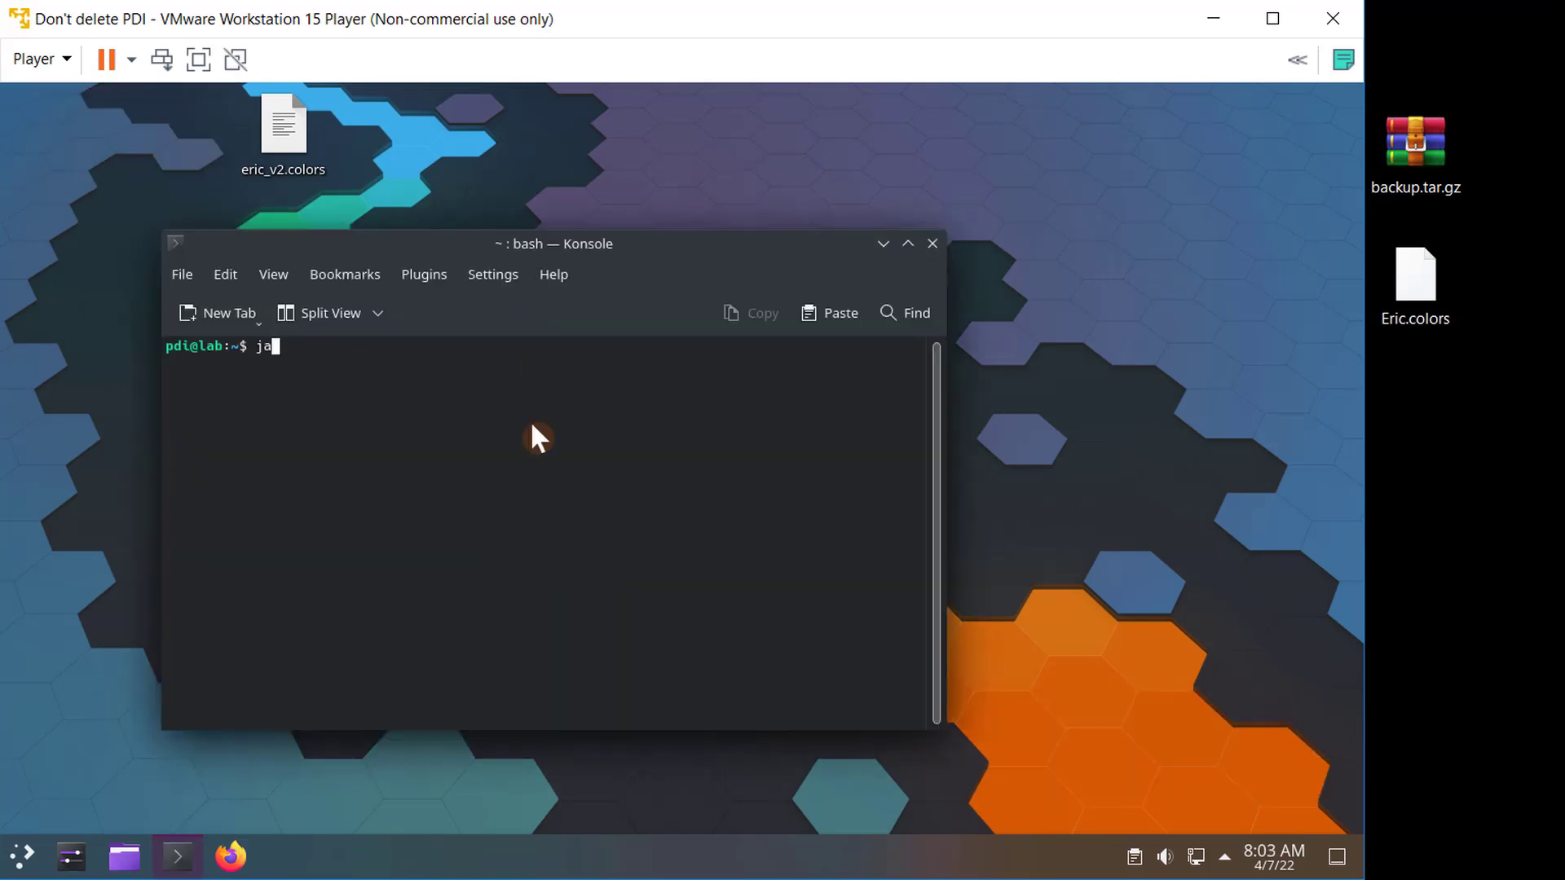
{"action": "type", "text": "a"}
{"action": "key", "text": "Return"}
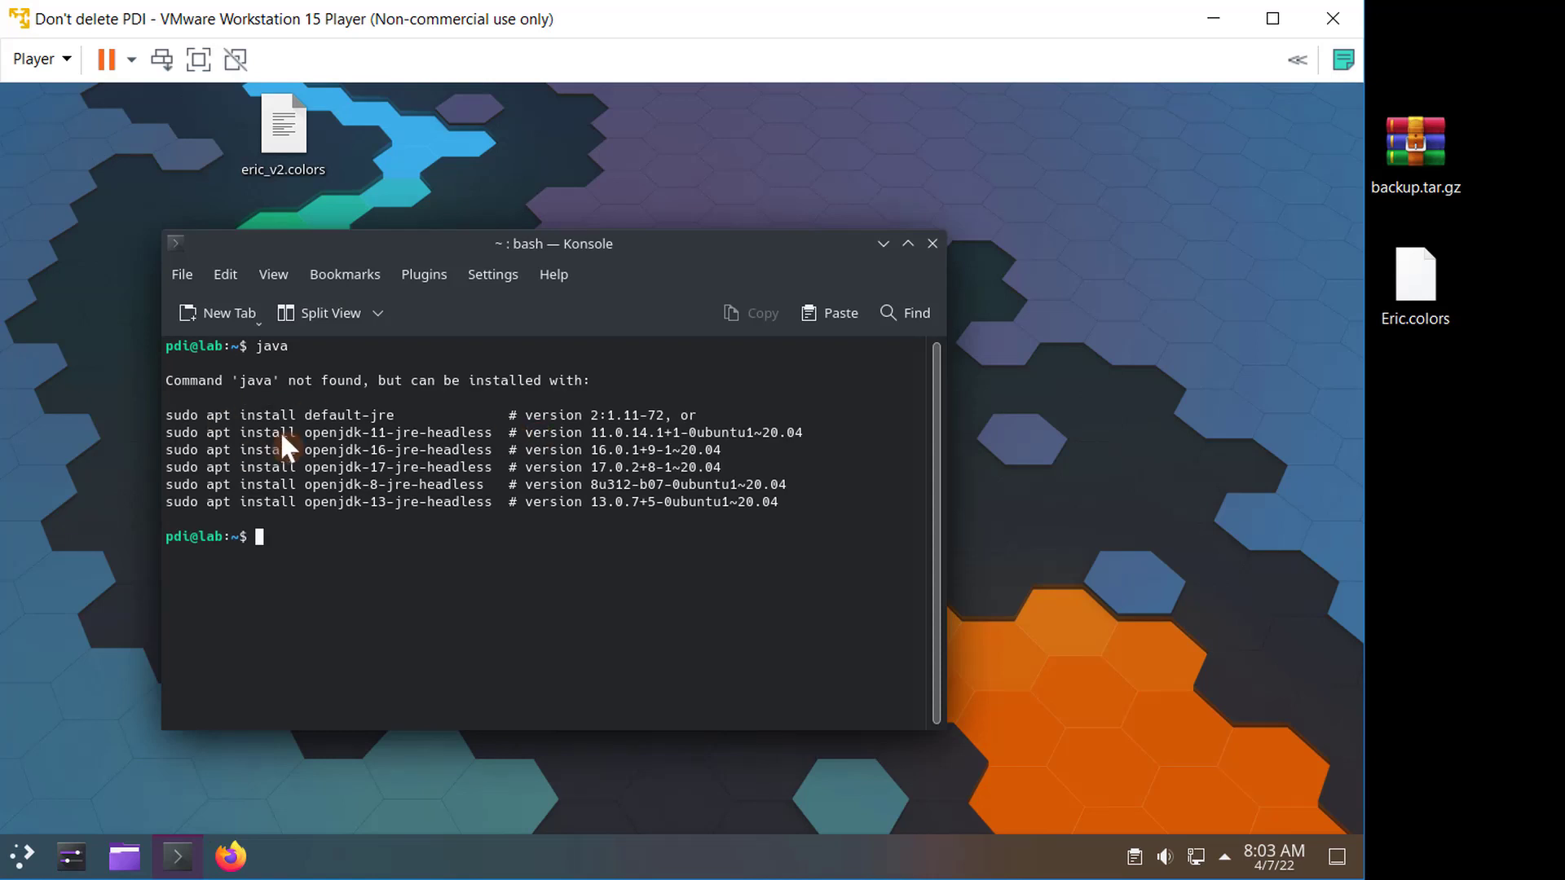
- Copy and run the suggested sudo apt install default-jre command, enter the account password, and confirm the installation
{"action": "left_click_drag", "start_coordinate": [396, 413], "coordinate": [204, 412]}
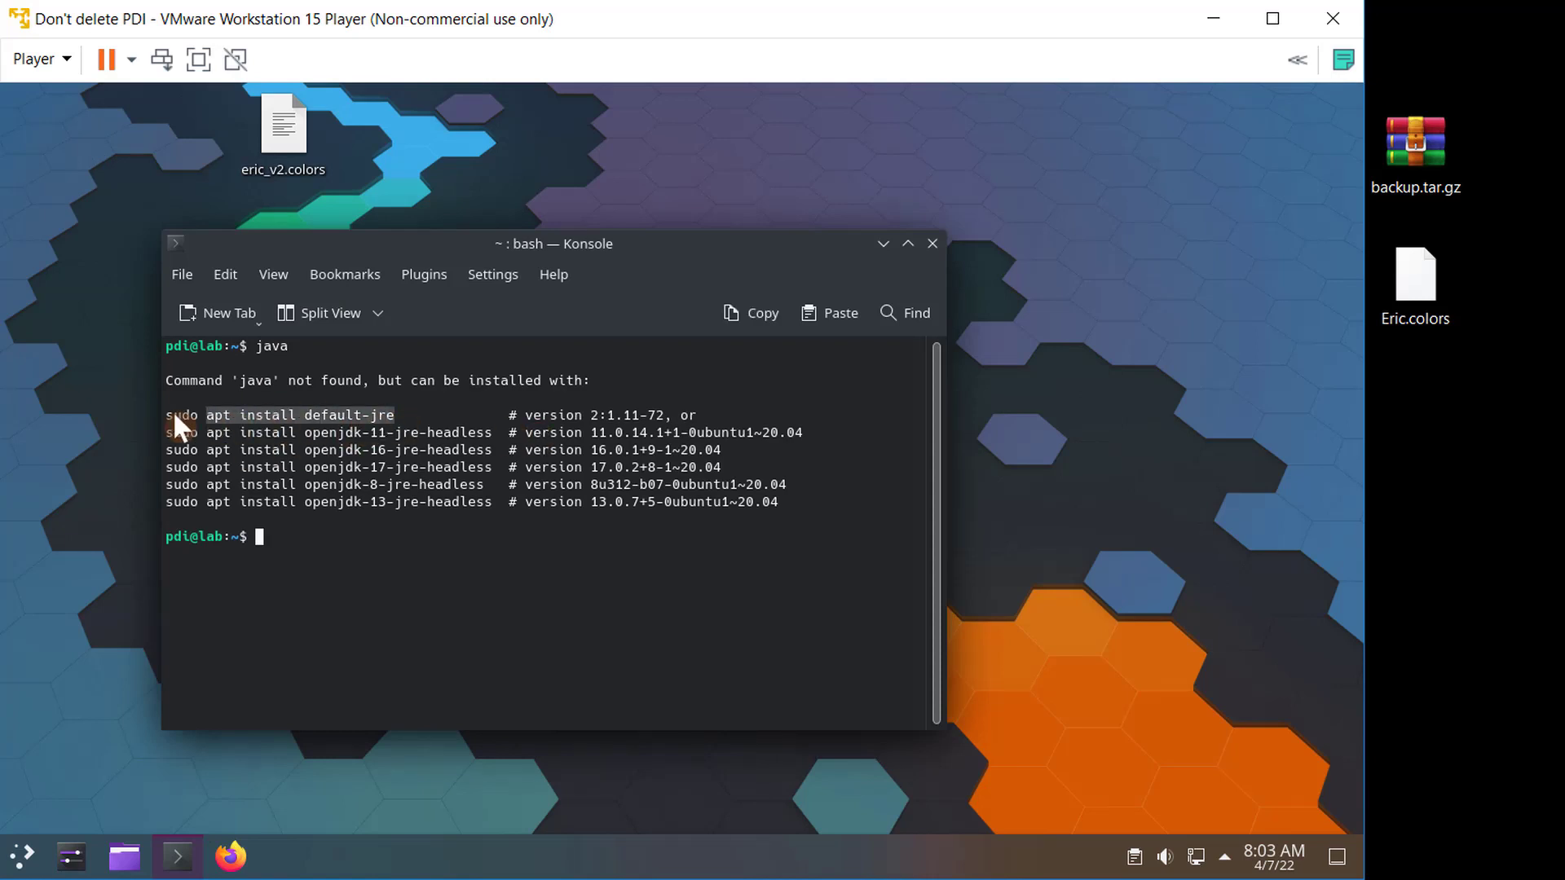
{"action": "right_click", "coordinate": [209, 414]}
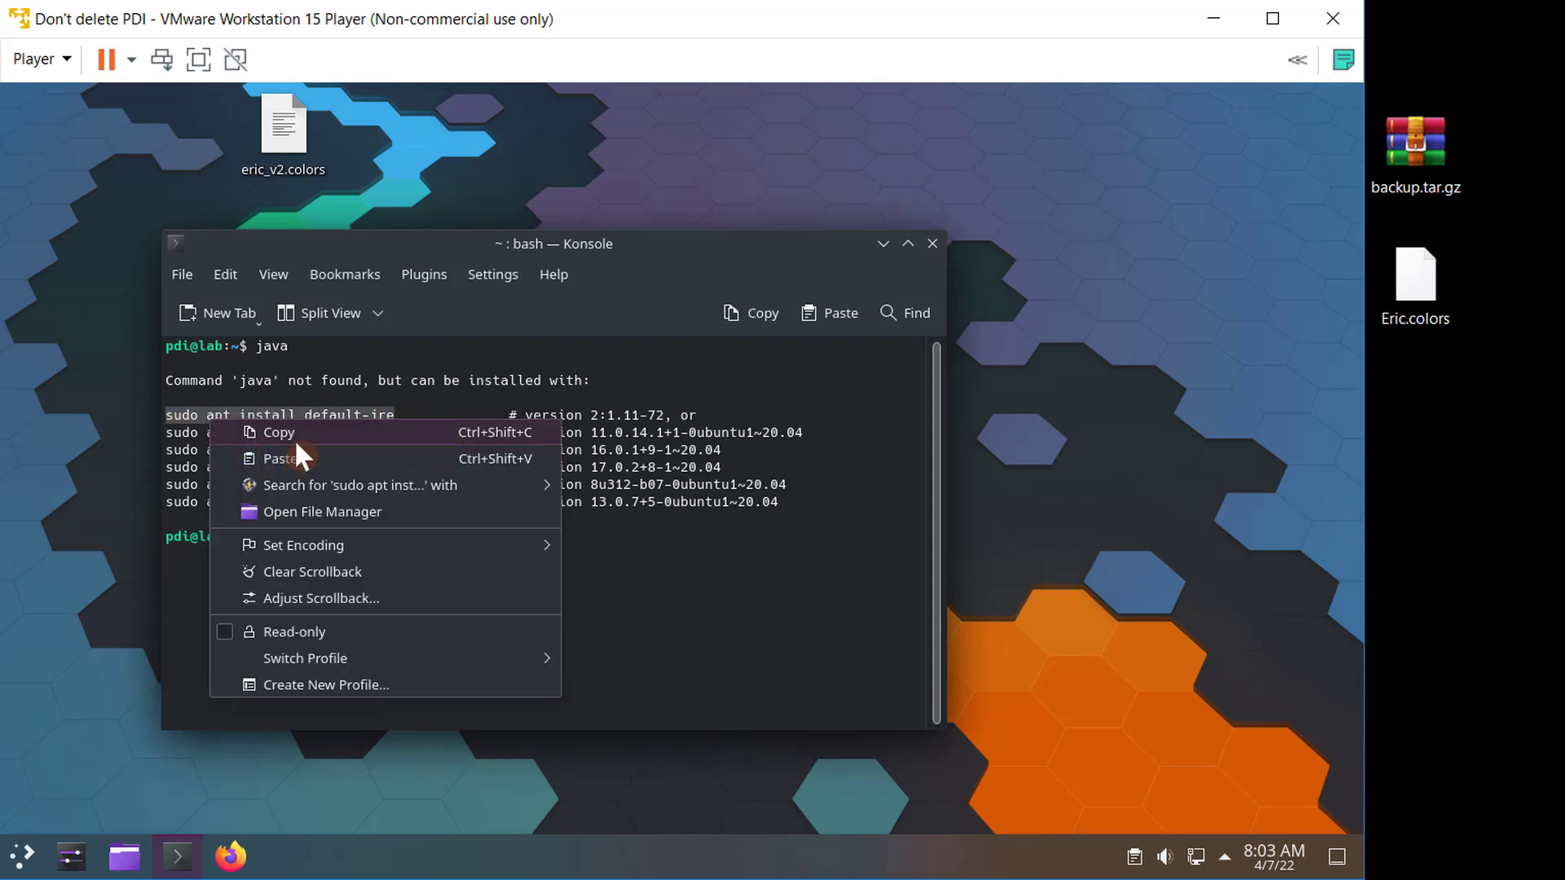
{"action": "left_click", "coordinate": [293, 435]}
{"action": "right_click", "coordinate": [421, 534]}
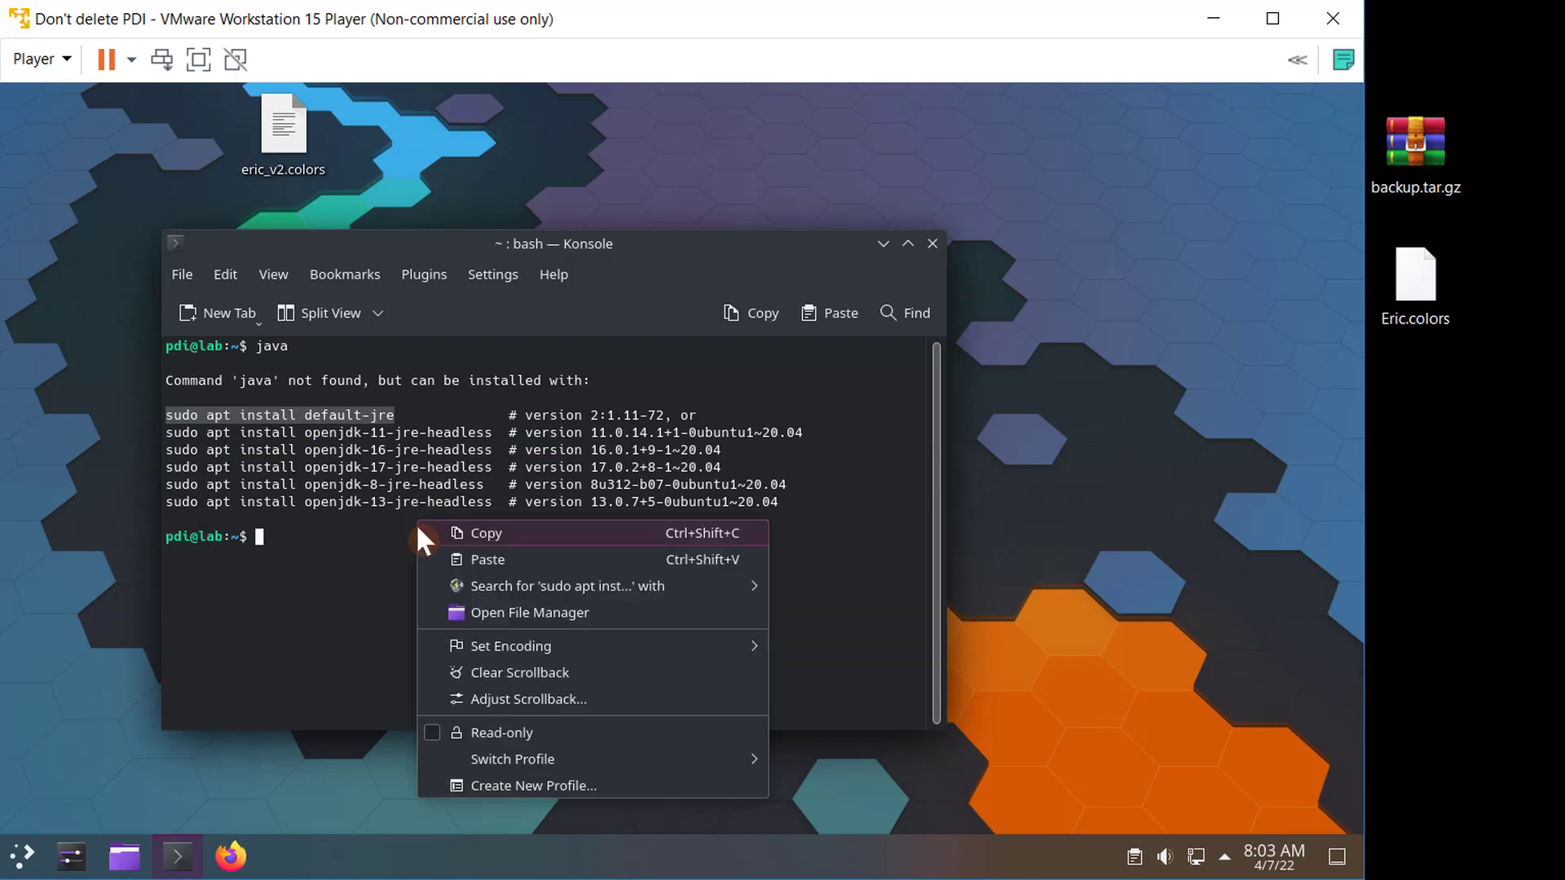
{"action": "left_click", "coordinate": [486, 558]}
{"action": "key", "text": "Return"}
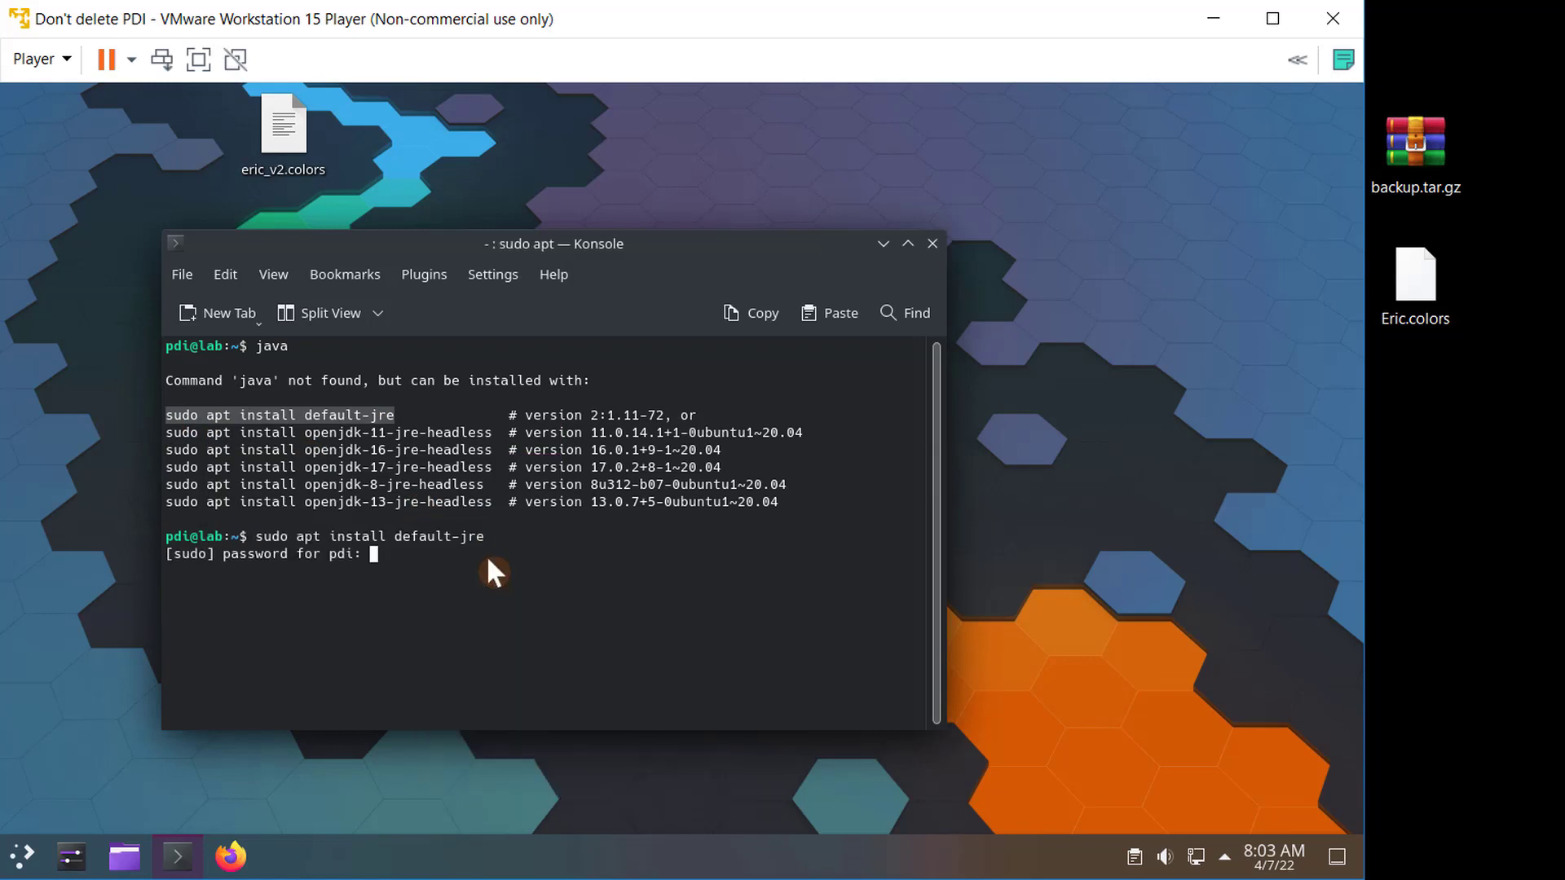
{"action": "key", "text": "Return"}
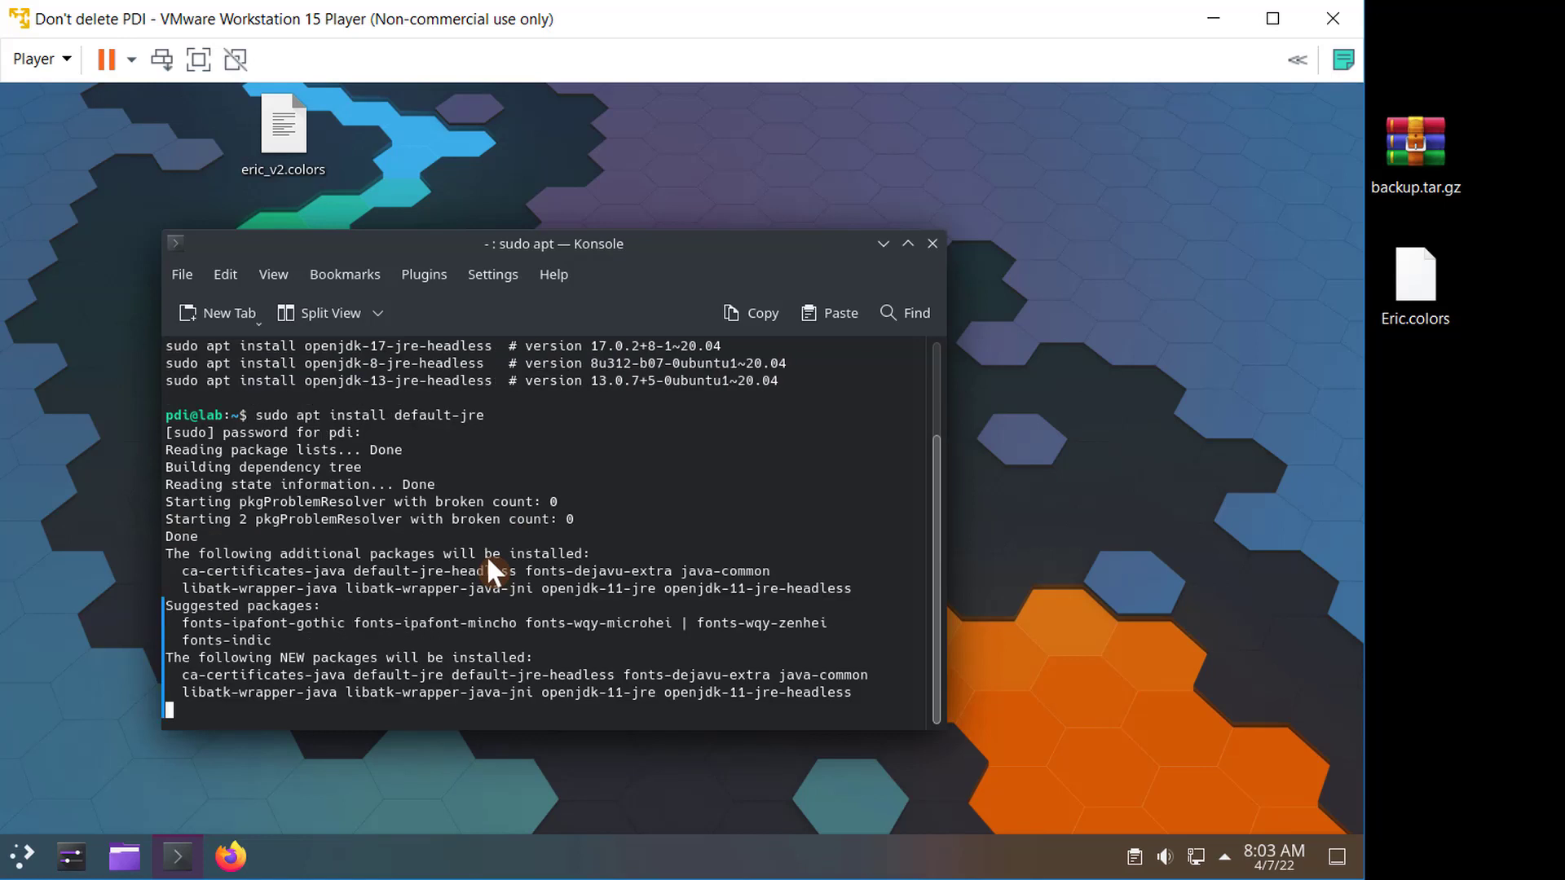
{"action": "key", "text": "Return"}
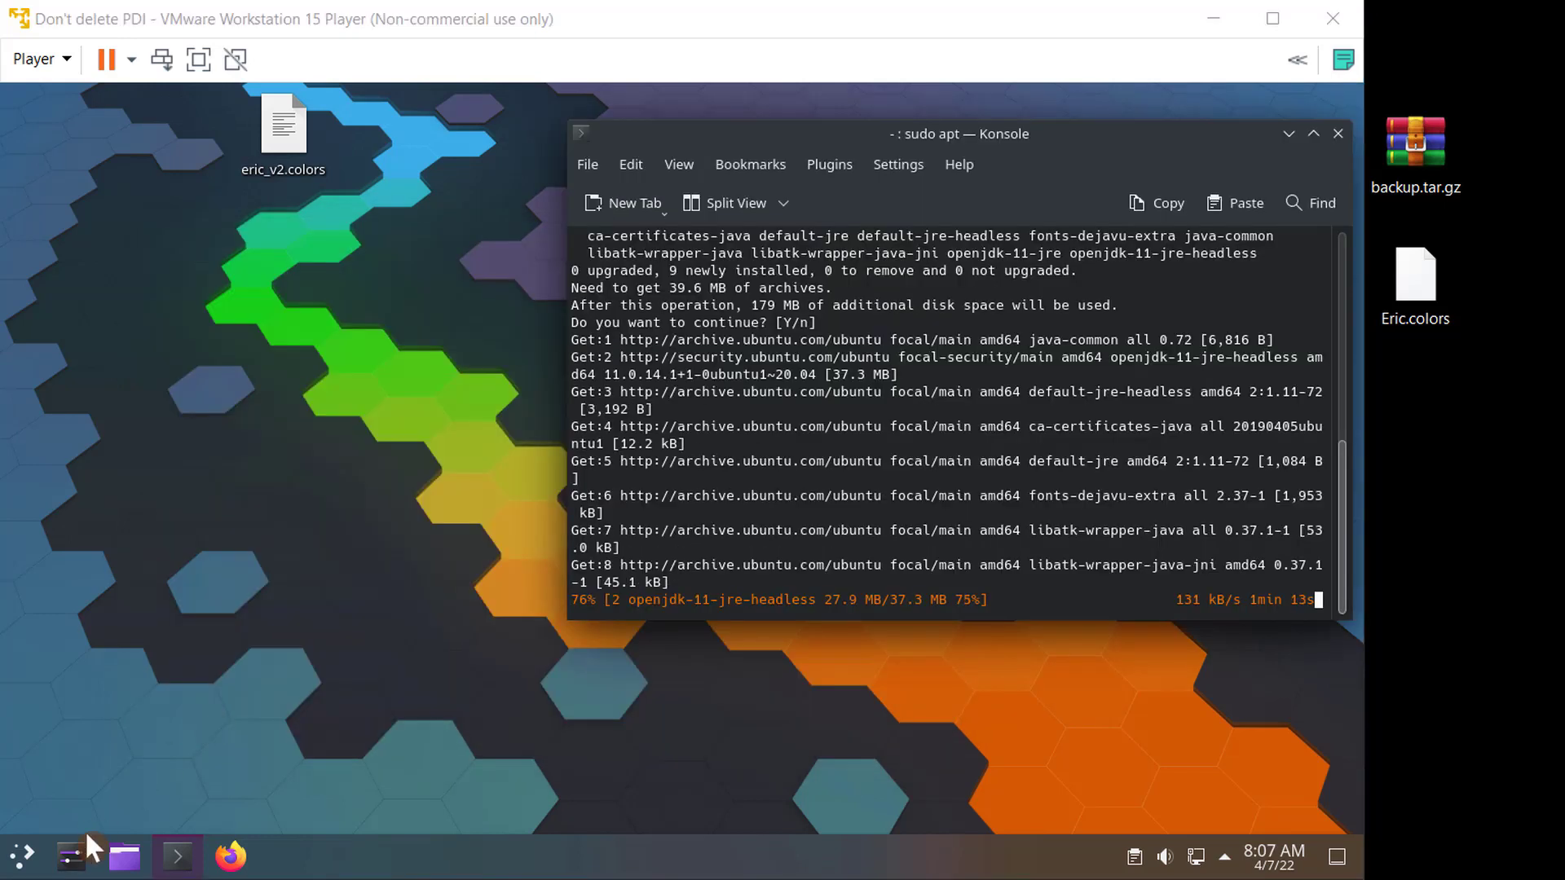
- Disable the Fading Popups, Login and Full Screen desktop effects in System Settings and apply the change
{"action": "left_click", "coordinate": [78, 855]}
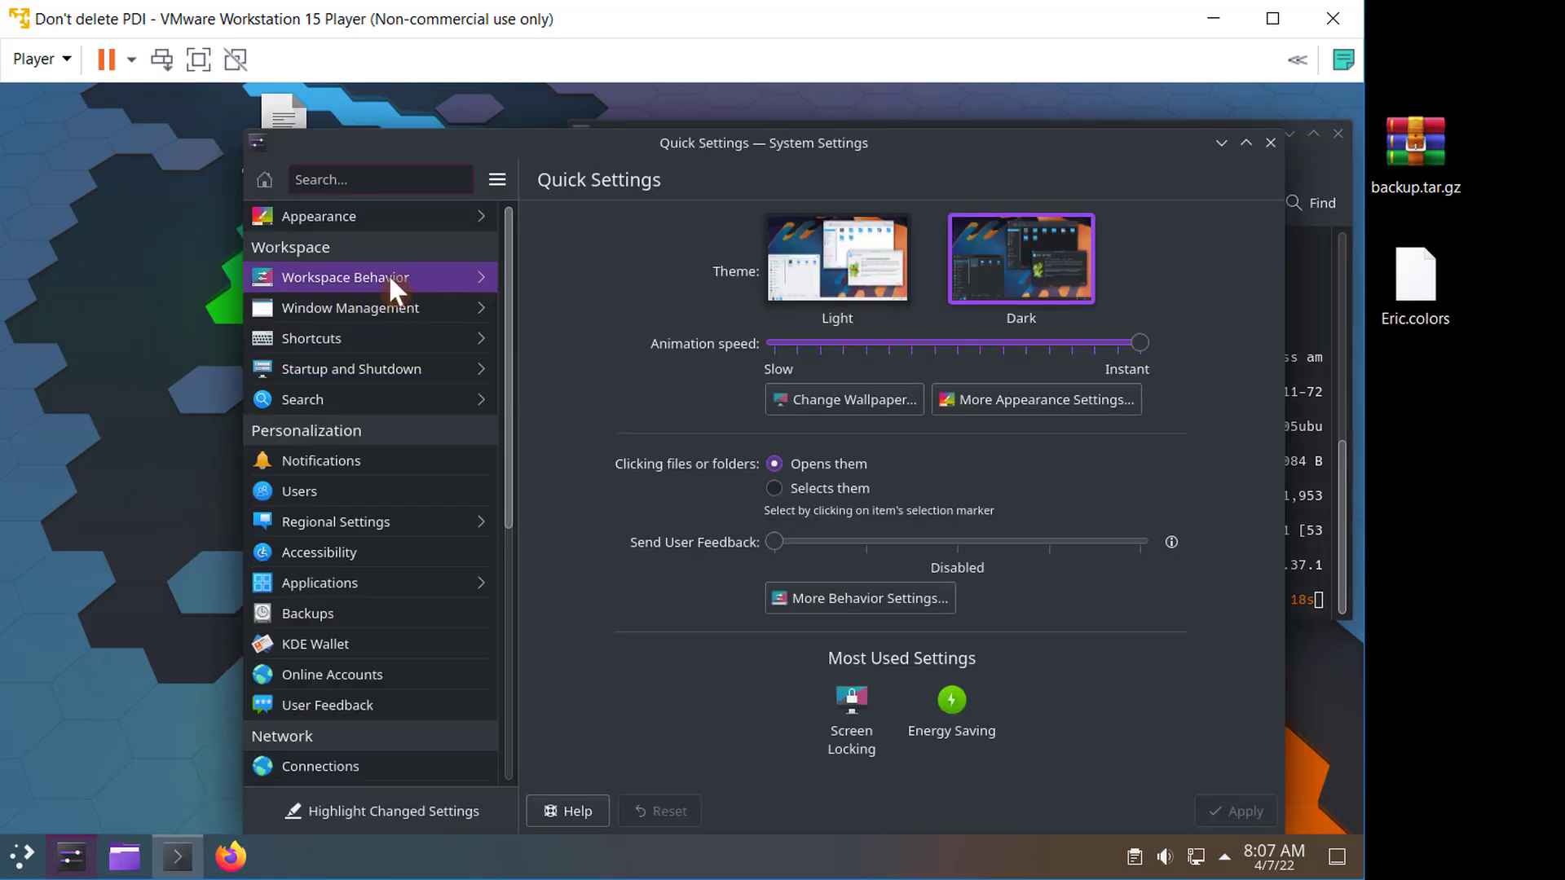
{"action": "left_click", "coordinate": [390, 278]}
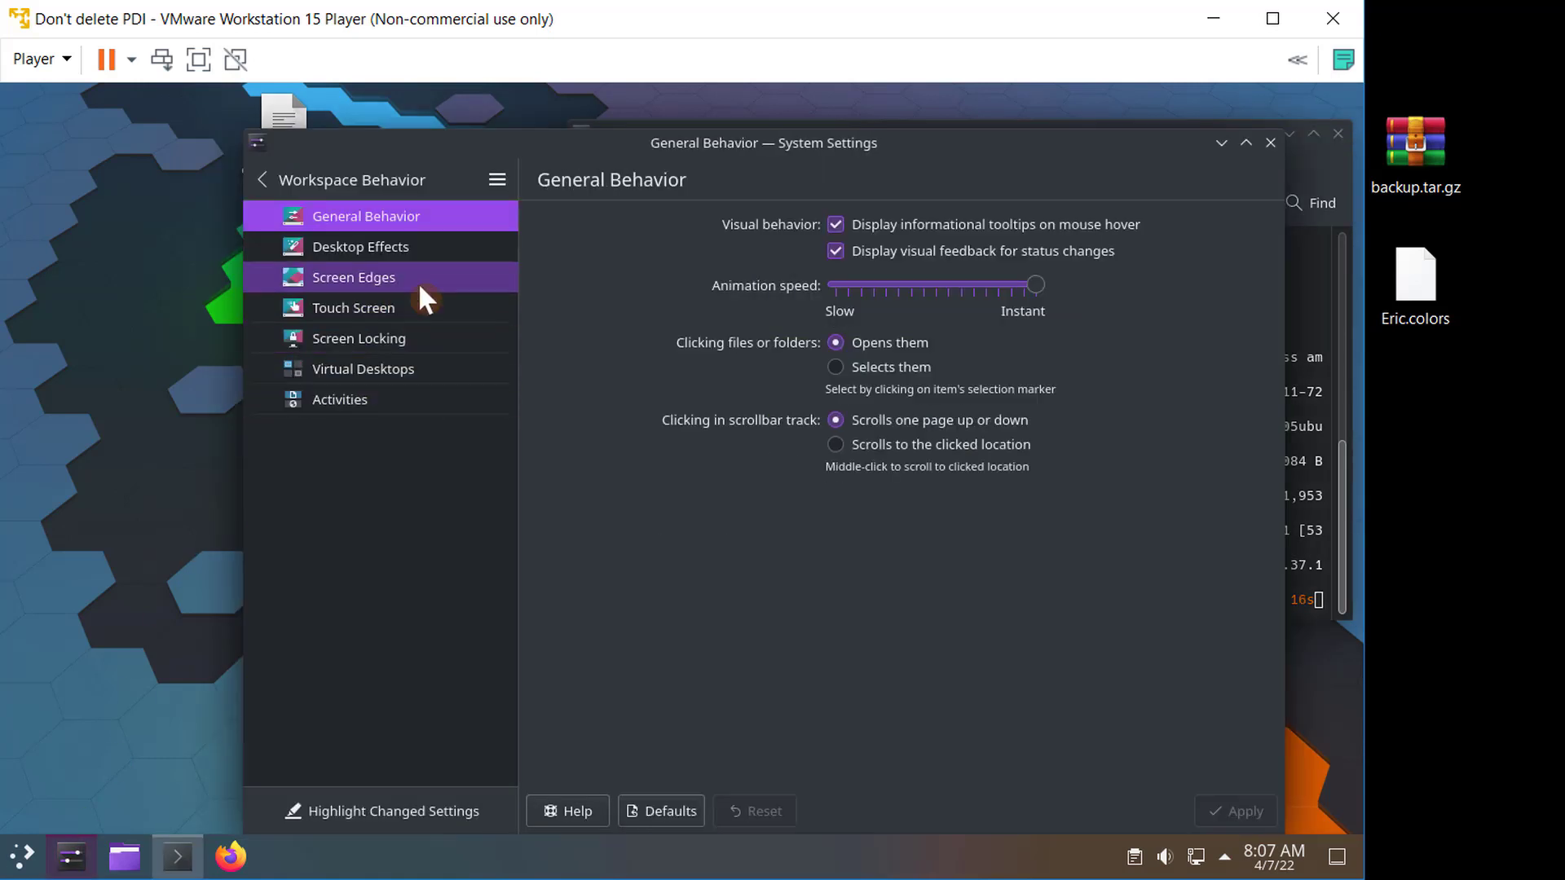
{"action": "left_click", "coordinate": [434, 246]}
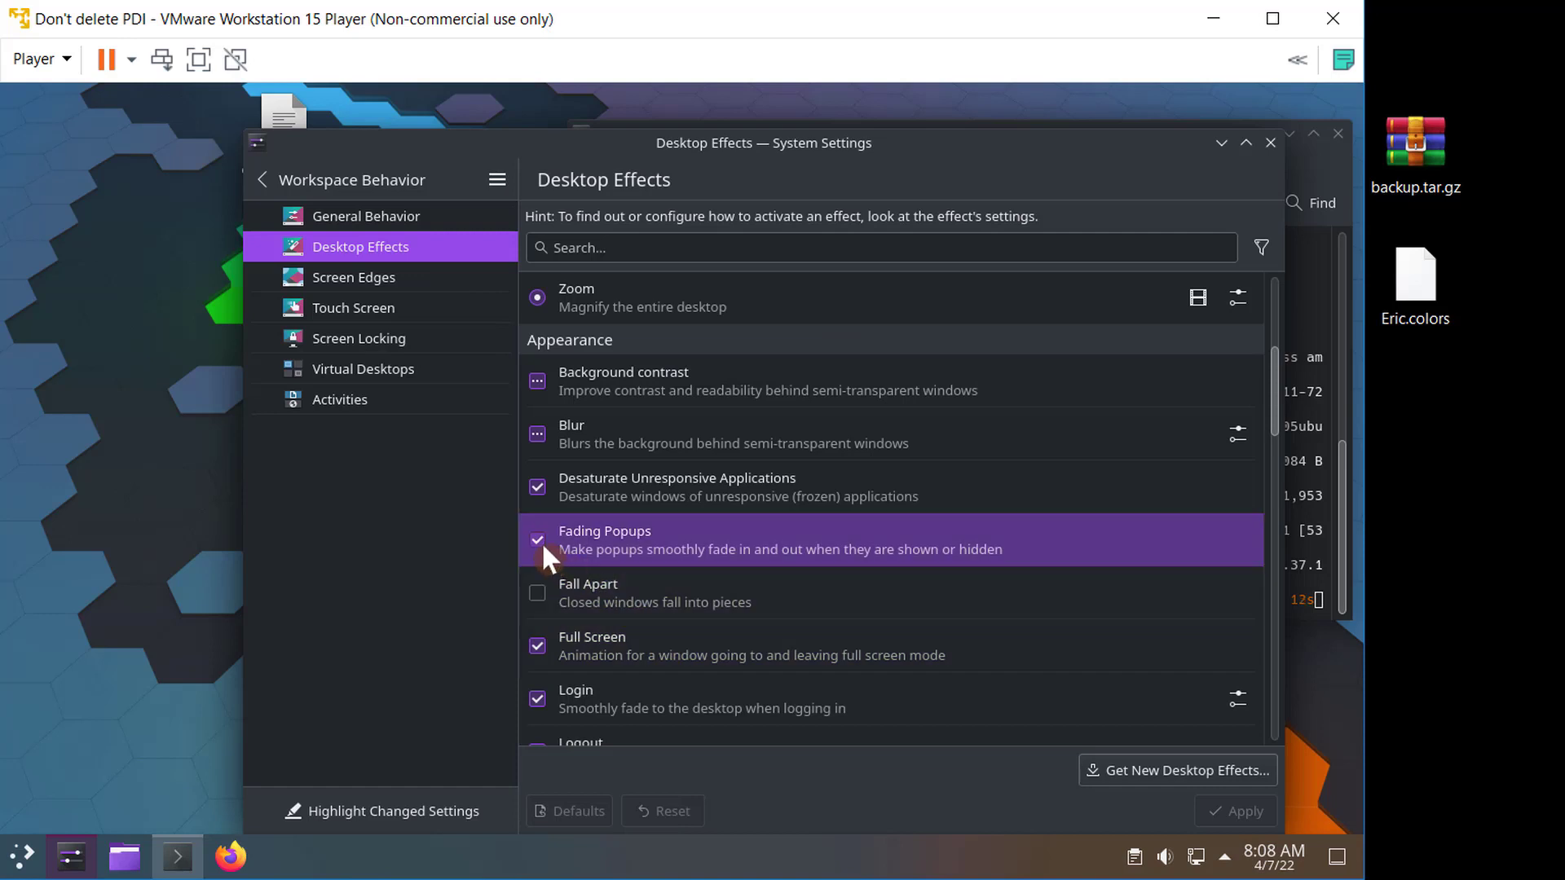
{"action": "left_click", "coordinate": [539, 541]}
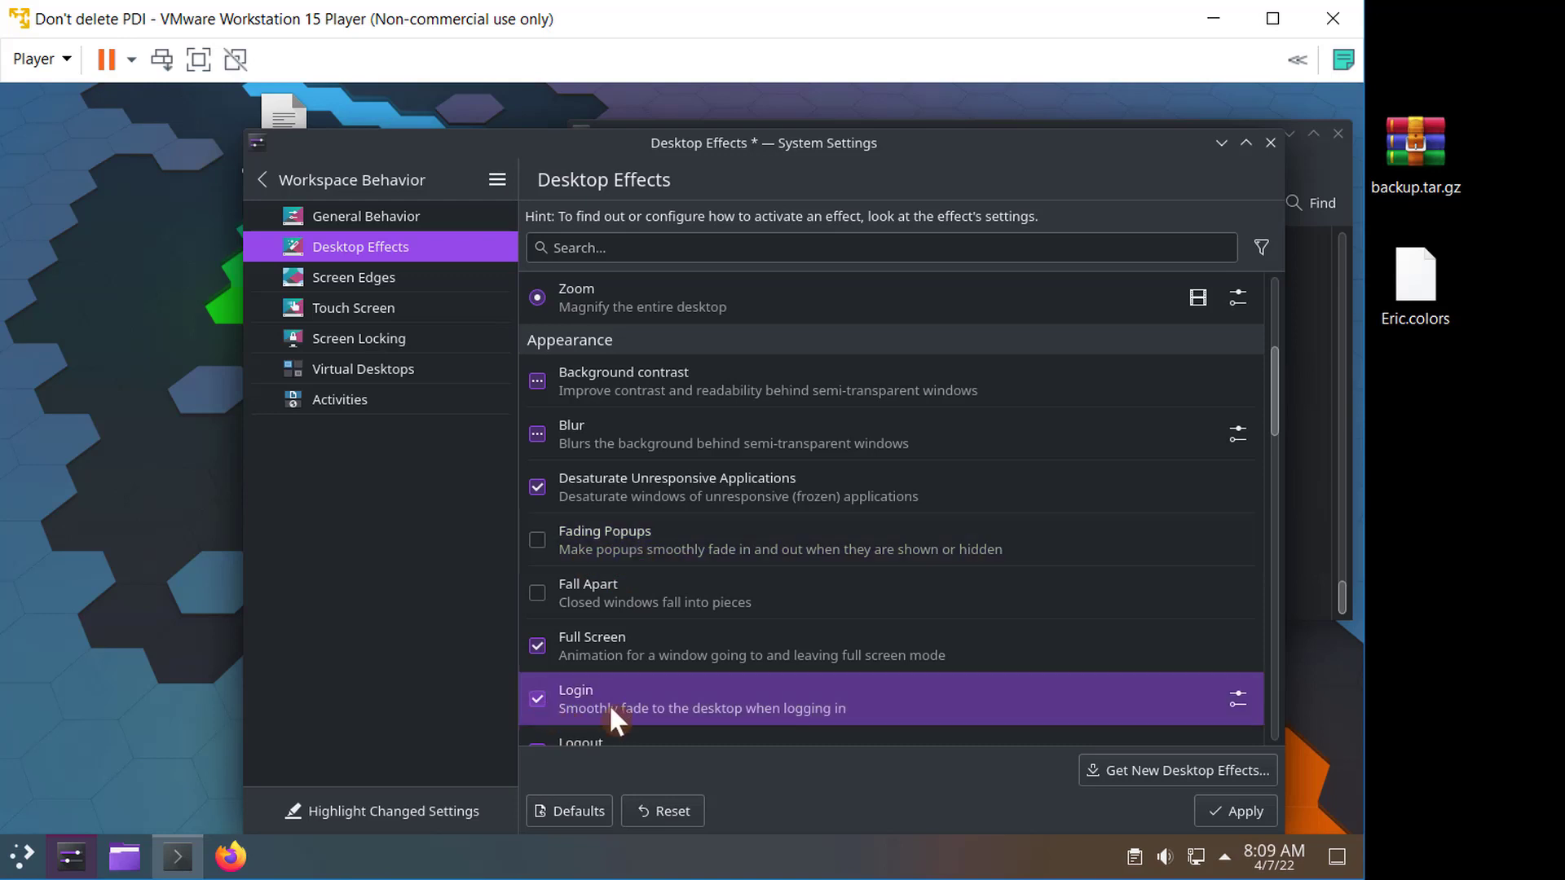
{"action": "left_click", "coordinate": [535, 697]}
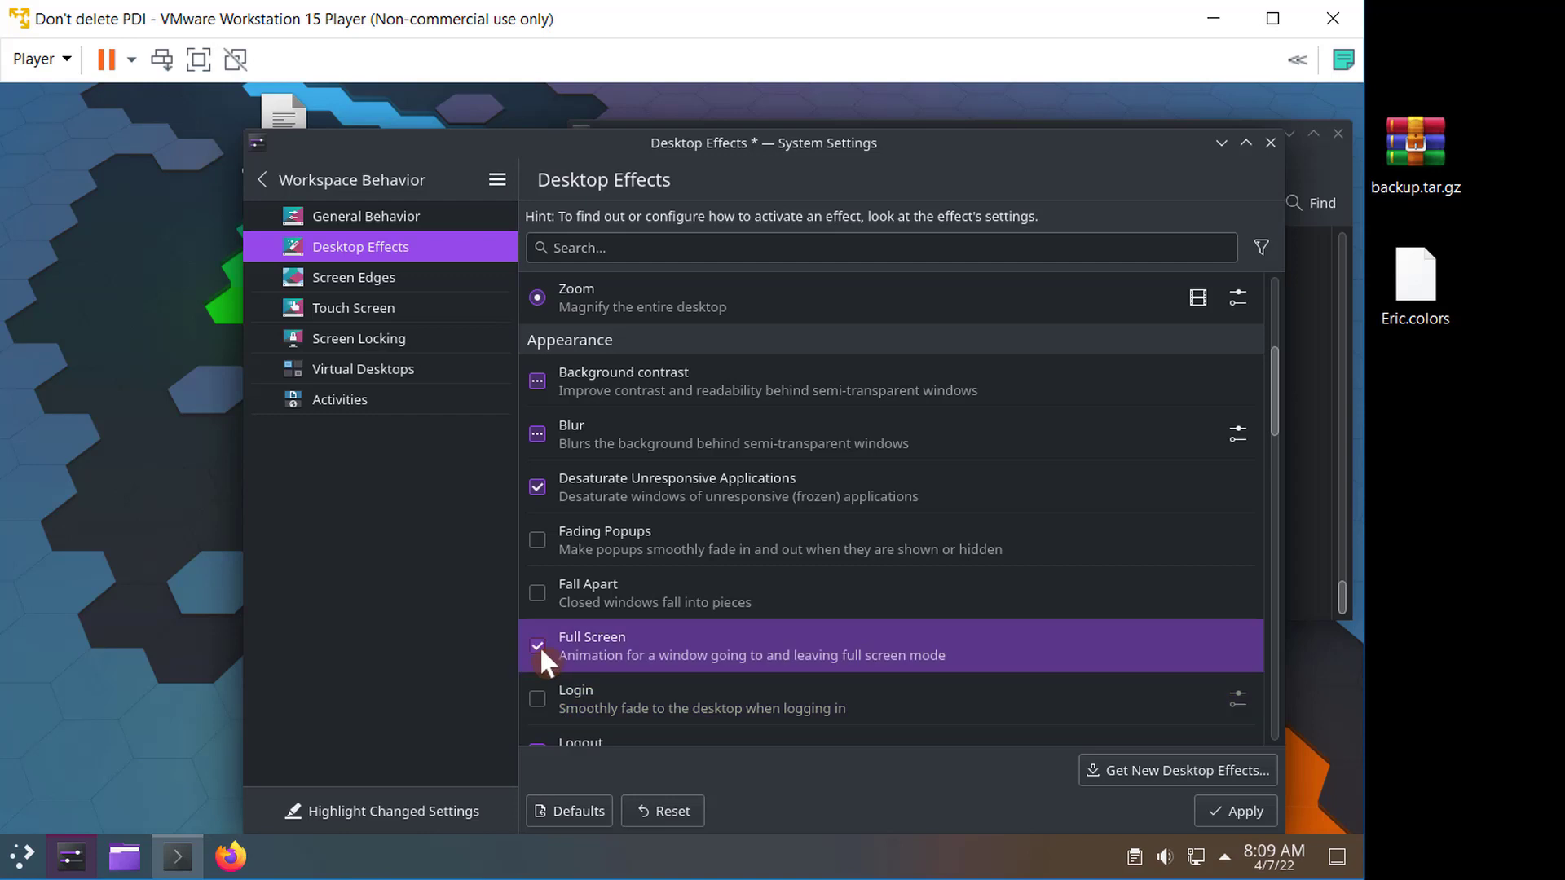
{"action": "left_click", "coordinate": [538, 646]}
{"action": "left_click", "coordinate": [1210, 809]}
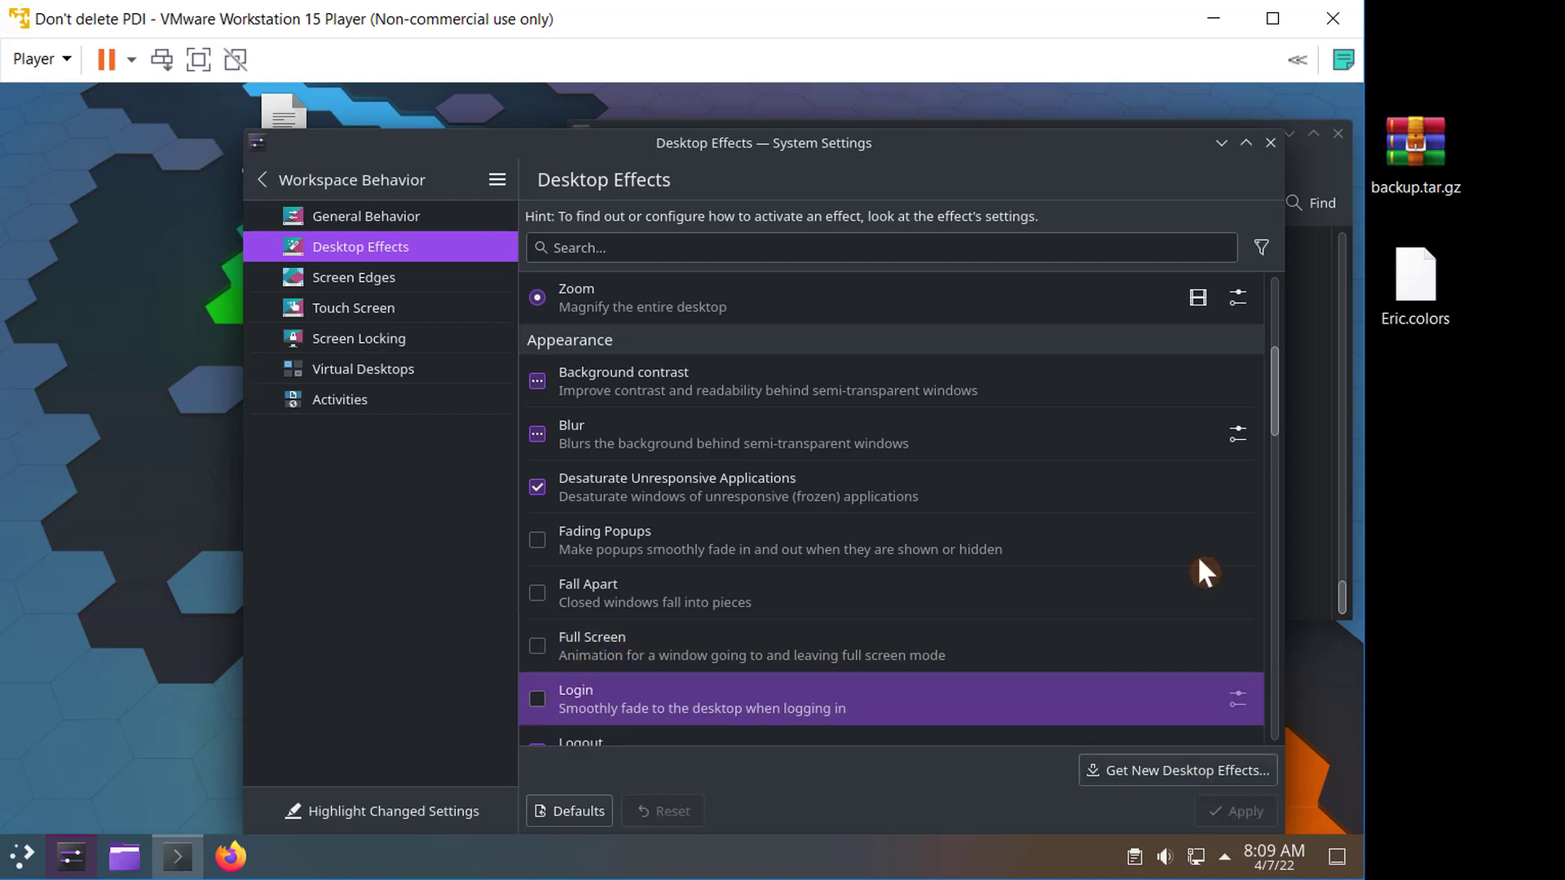
{"action": "left_click", "coordinate": [1245, 143]}
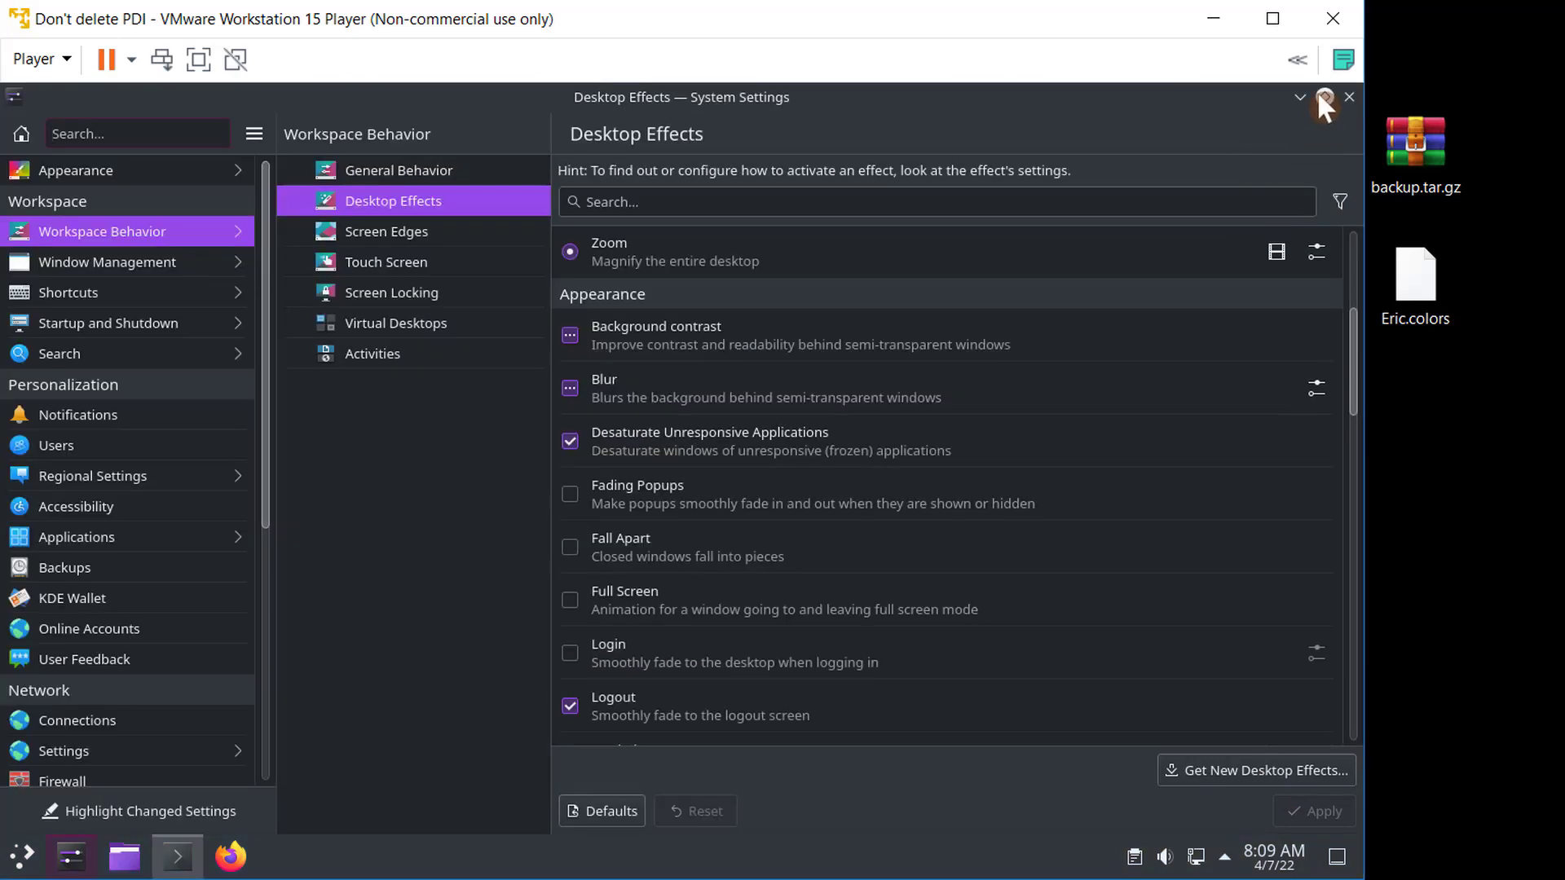
{"action": "left_click", "coordinate": [1322, 98]}
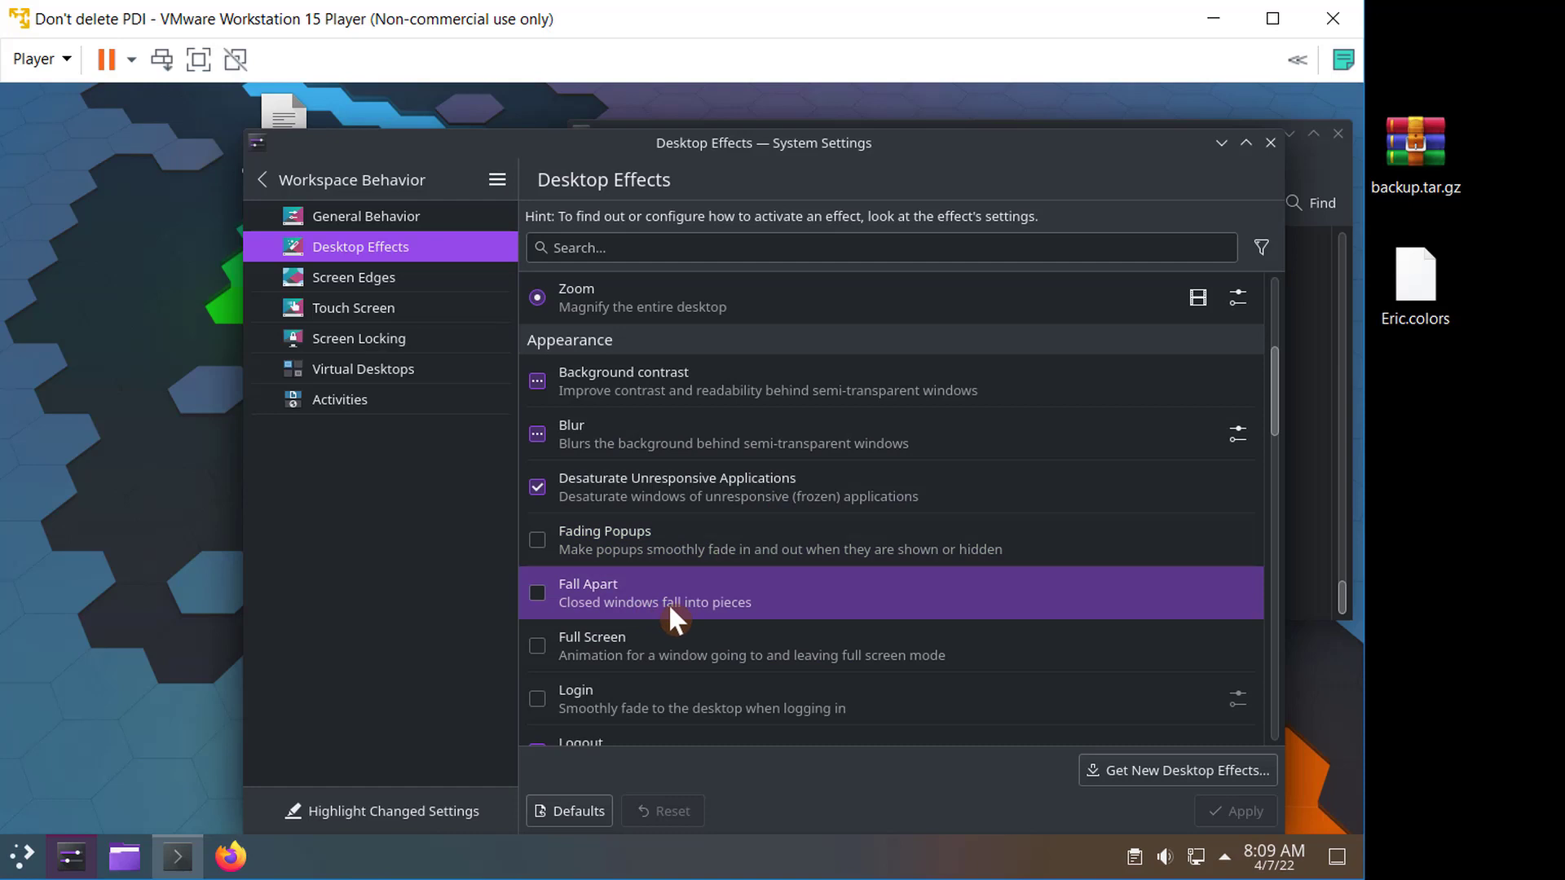
- Disable the Logout and Sliding popups desktop effects
{"action": "scroll", "coordinate": [669, 603], "scroll_direction": "down", "scroll_amount": 1}
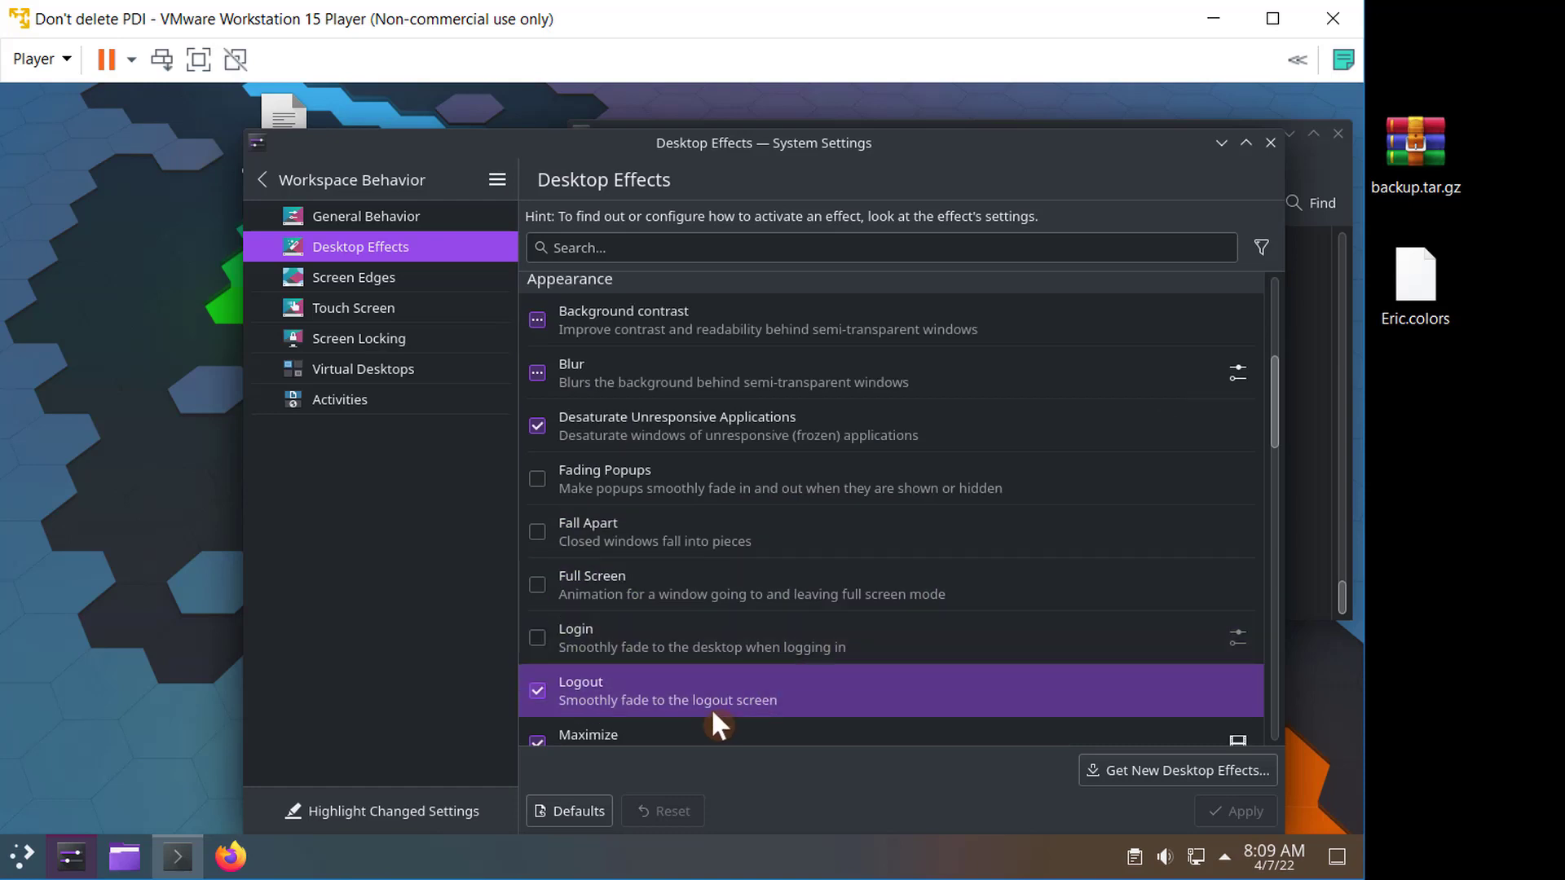
{"action": "left_click", "coordinate": [538, 691]}
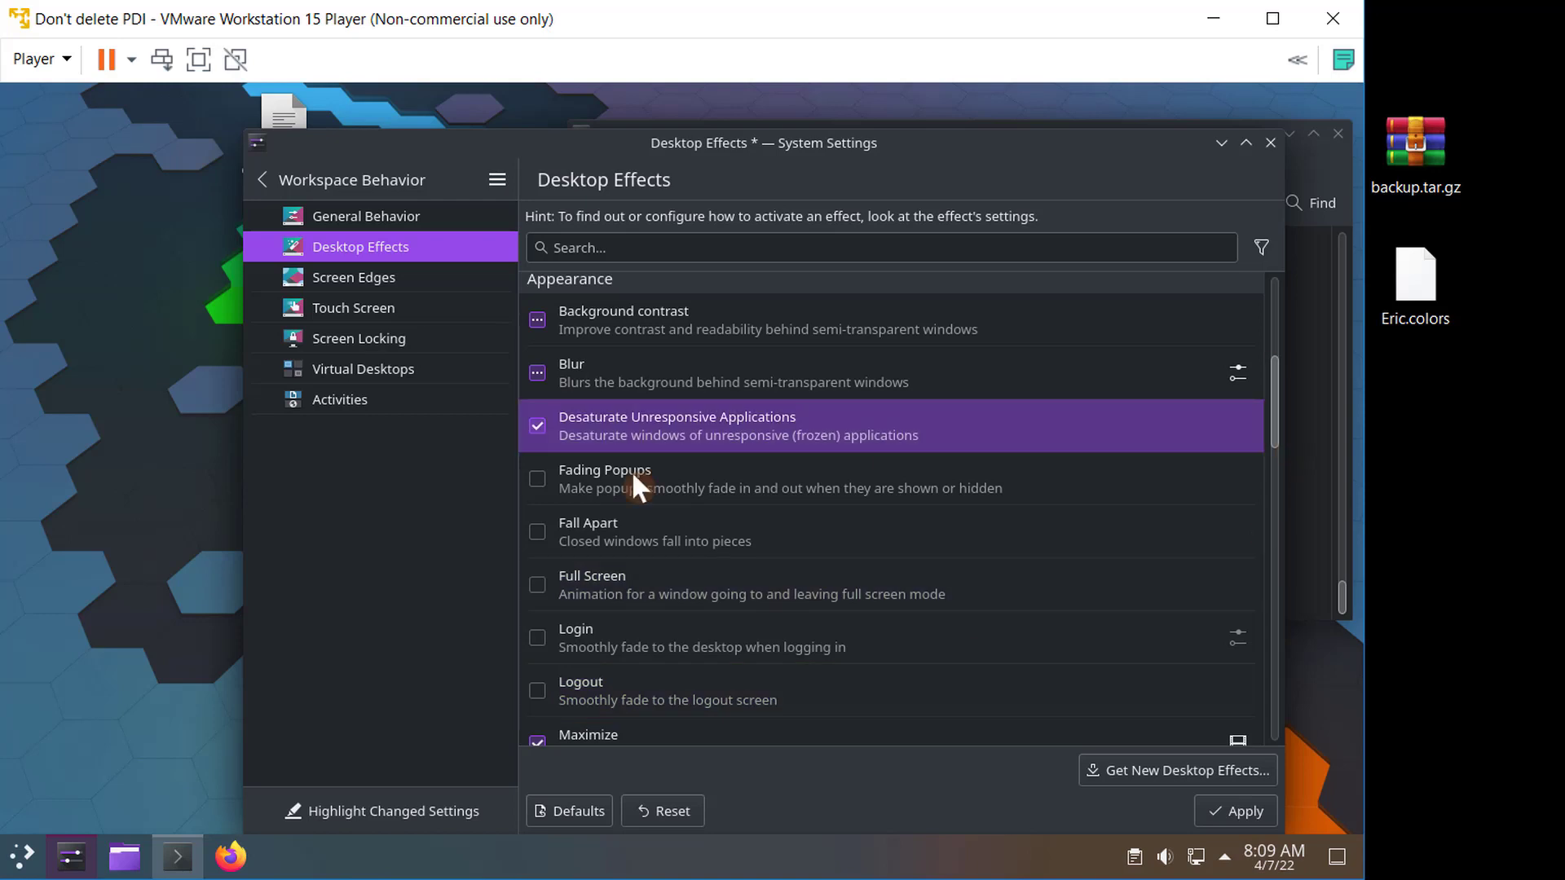
{"action": "left_click_drag", "start_coordinate": [1274, 411], "coordinate": [1274, 446]}
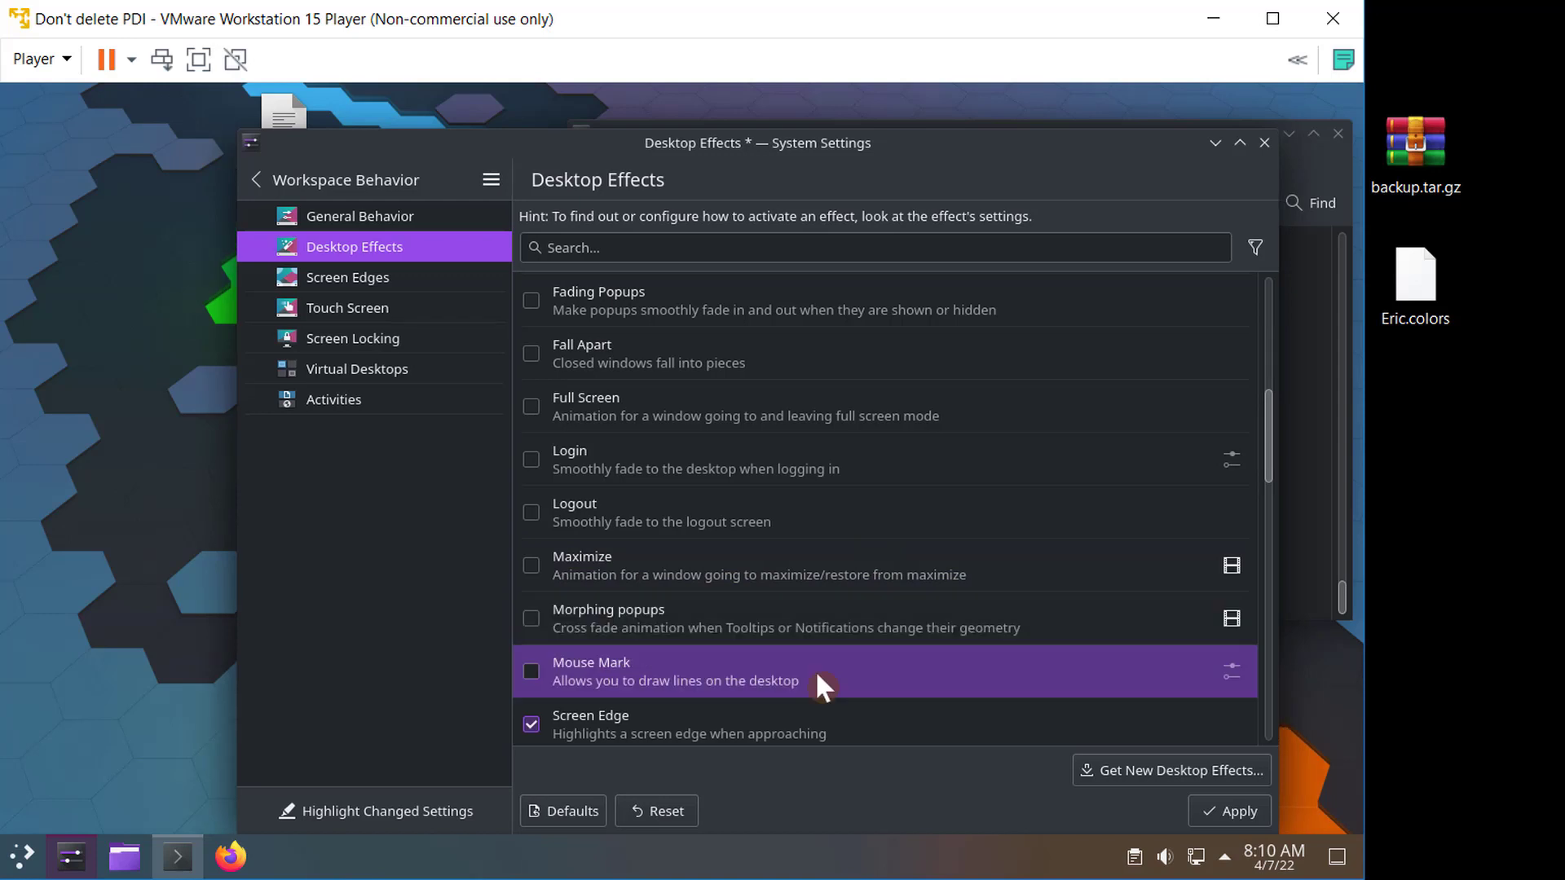
{"action": "scroll", "coordinate": [823, 676], "scroll_direction": "down", "scroll_amount": 1}
{"action": "scroll", "coordinate": [780, 673], "scroll_direction": "down", "scroll_amount": 2}
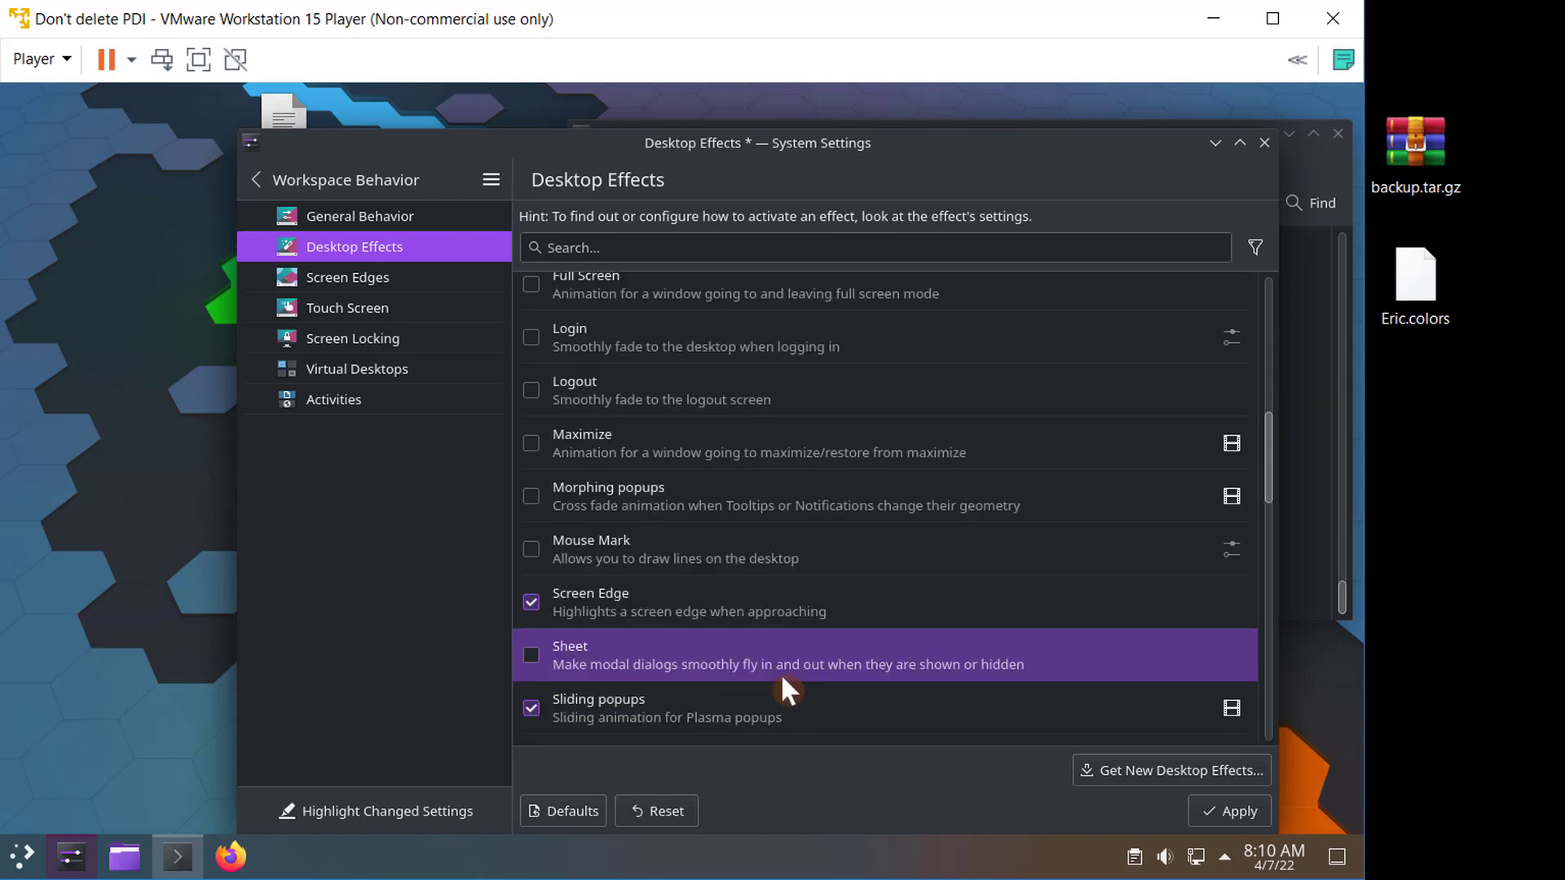
{"action": "left_click", "coordinate": [531, 648]}
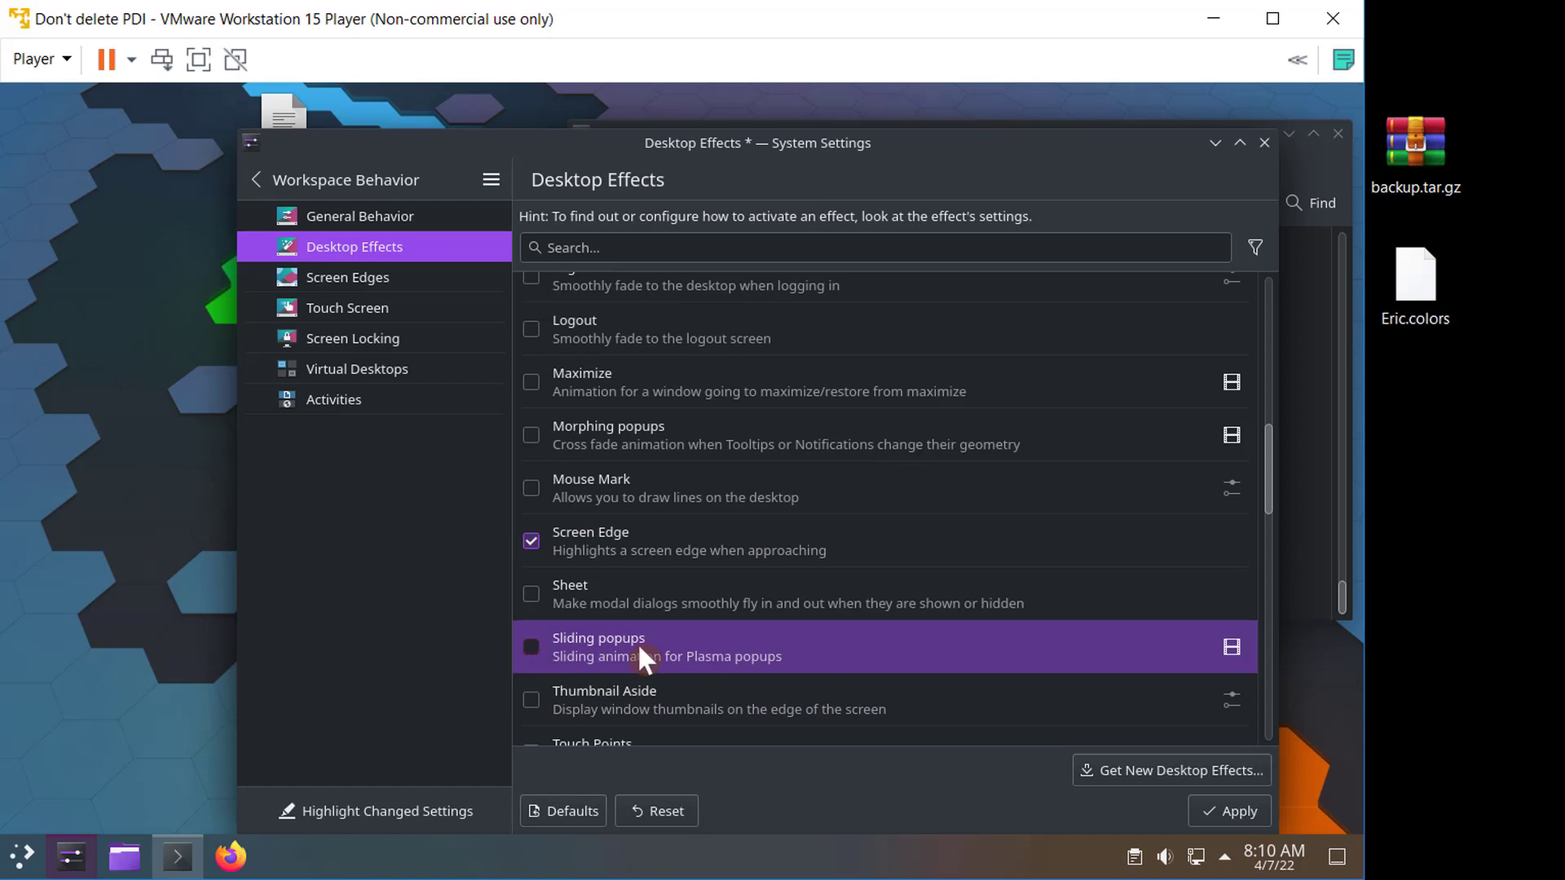
- Configure the Scale window animation with open and close scales of 0.00, then close System Settings
{"action": "scroll", "coordinate": [683, 652], "scroll_direction": "down", "scroll_amount": 6}
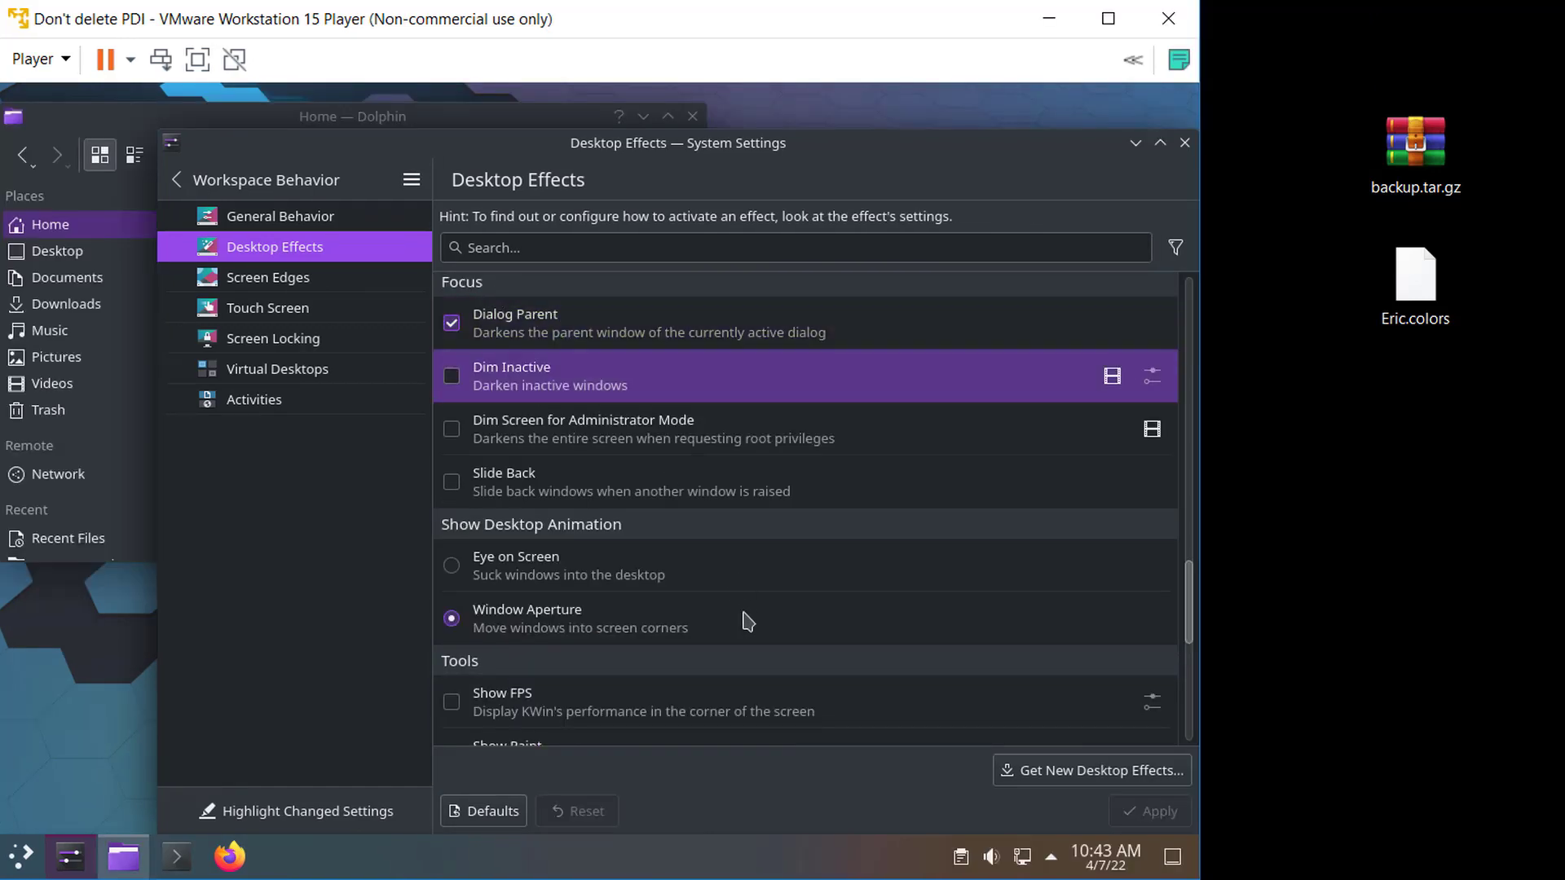
{"action": "scroll", "coordinate": [747, 622], "scroll_direction": "down", "scroll_amount": 5}
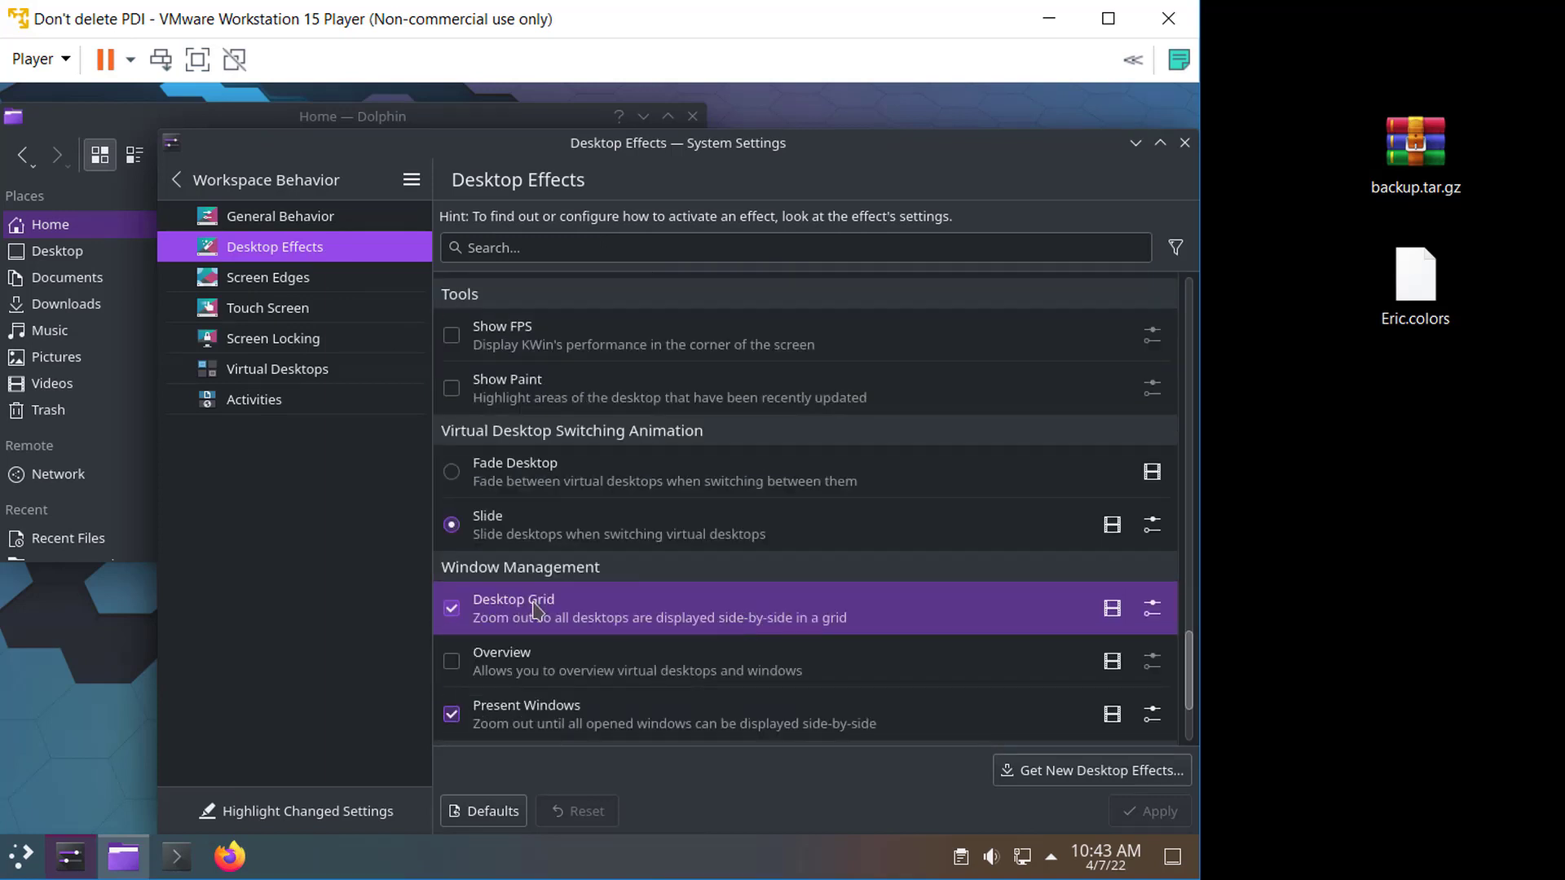
{"action": "scroll", "coordinate": [595, 660], "scroll_direction": "down", "scroll_amount": 3}
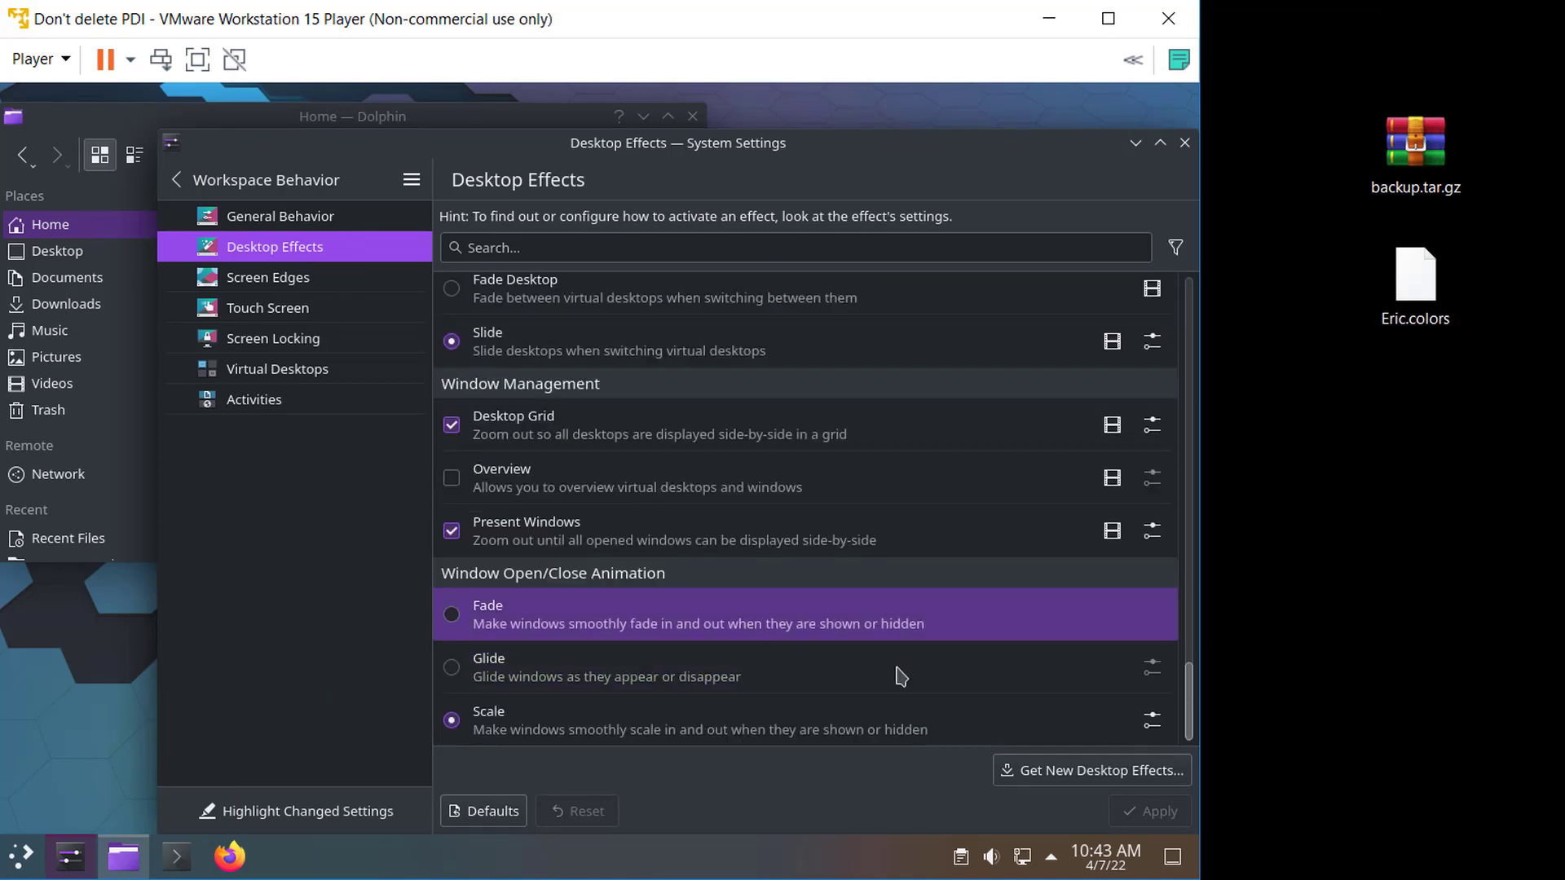
{"action": "left_click", "coordinate": [1152, 721]}
{"action": "left_click", "coordinate": [612, 400]}
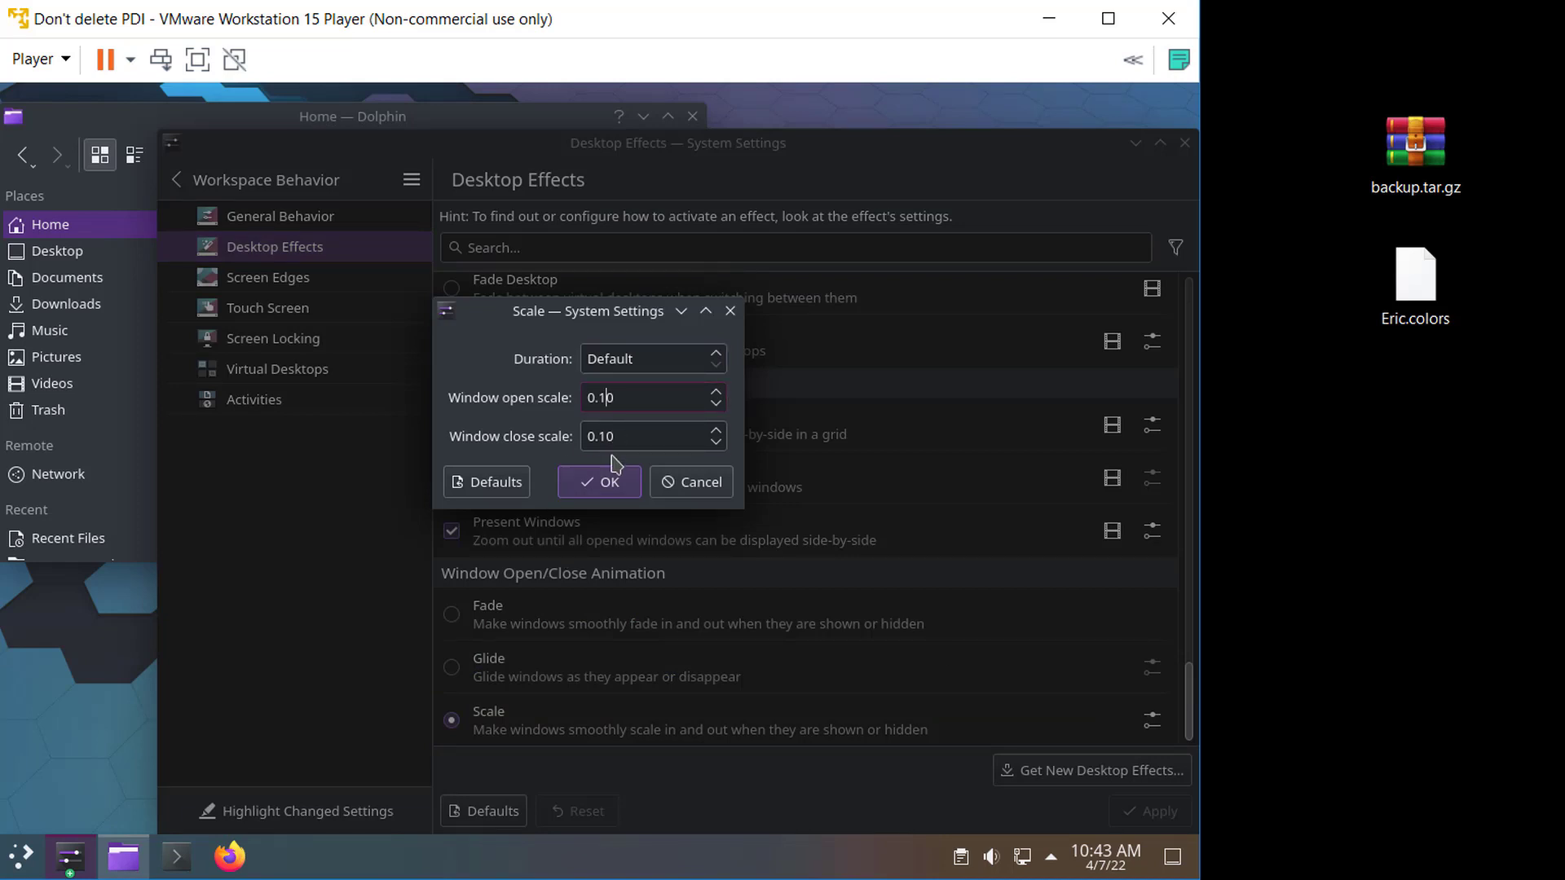
{"action": "left_click", "coordinate": [611, 436]}
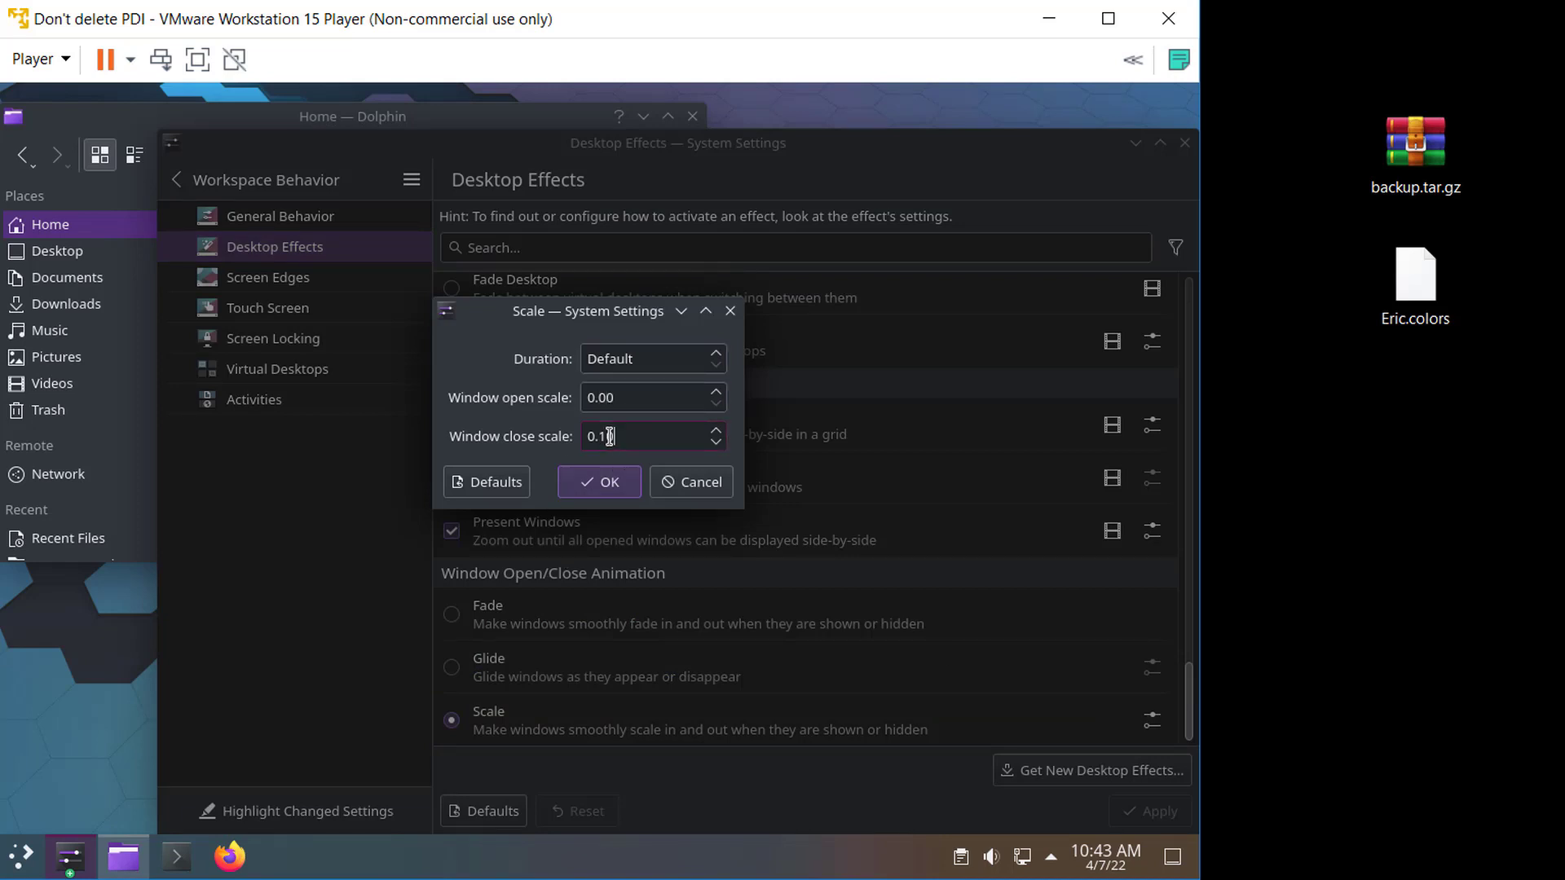
{"action": "left_click", "coordinate": [603, 482]}
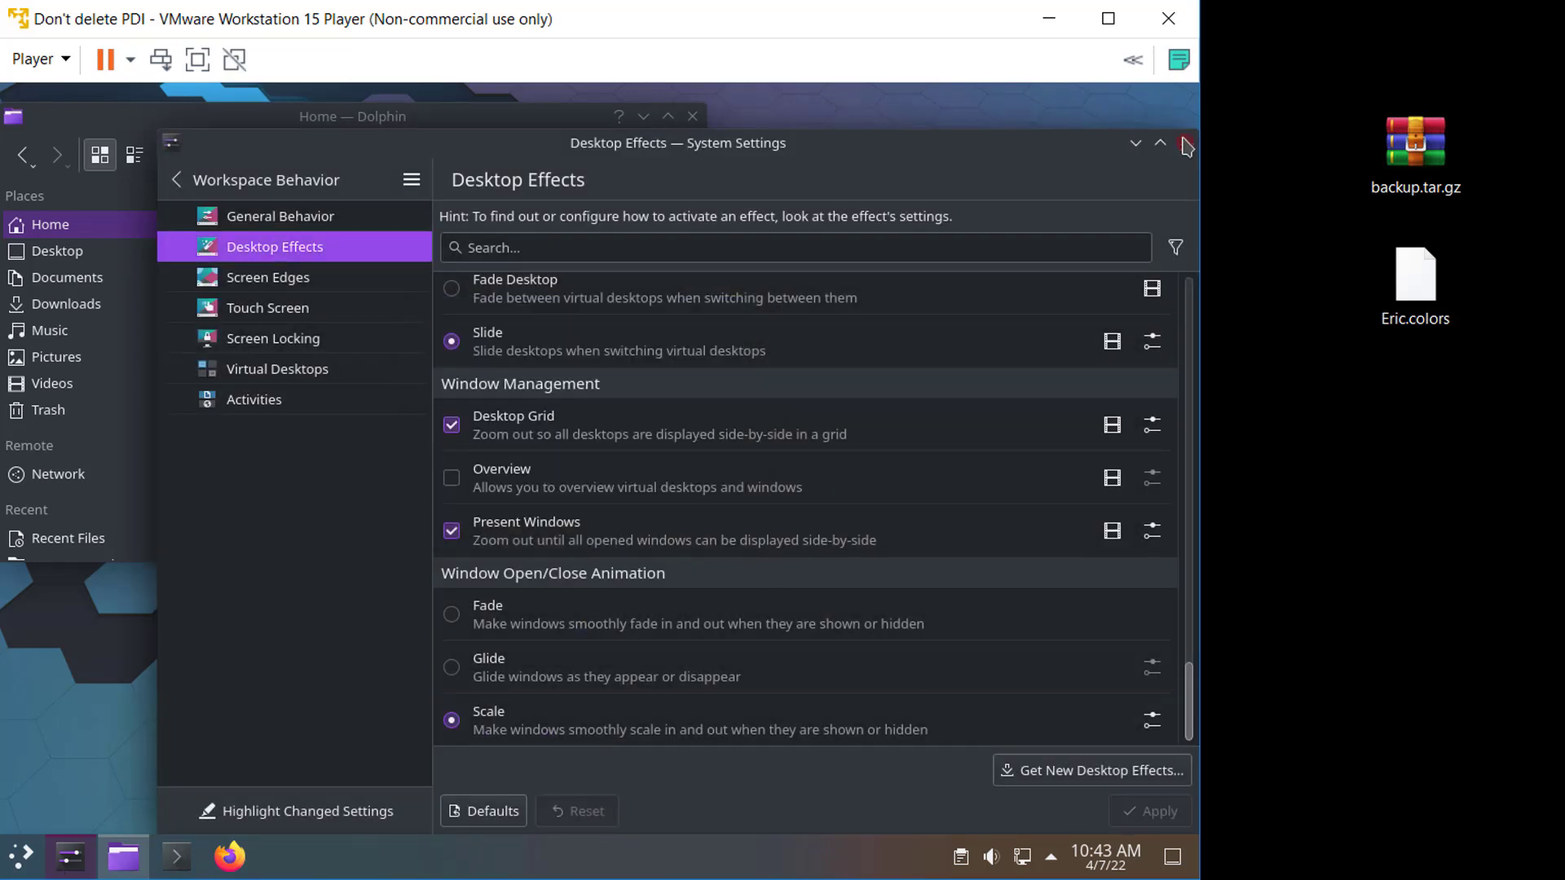
{"action": "left_click", "coordinate": [1185, 145]}
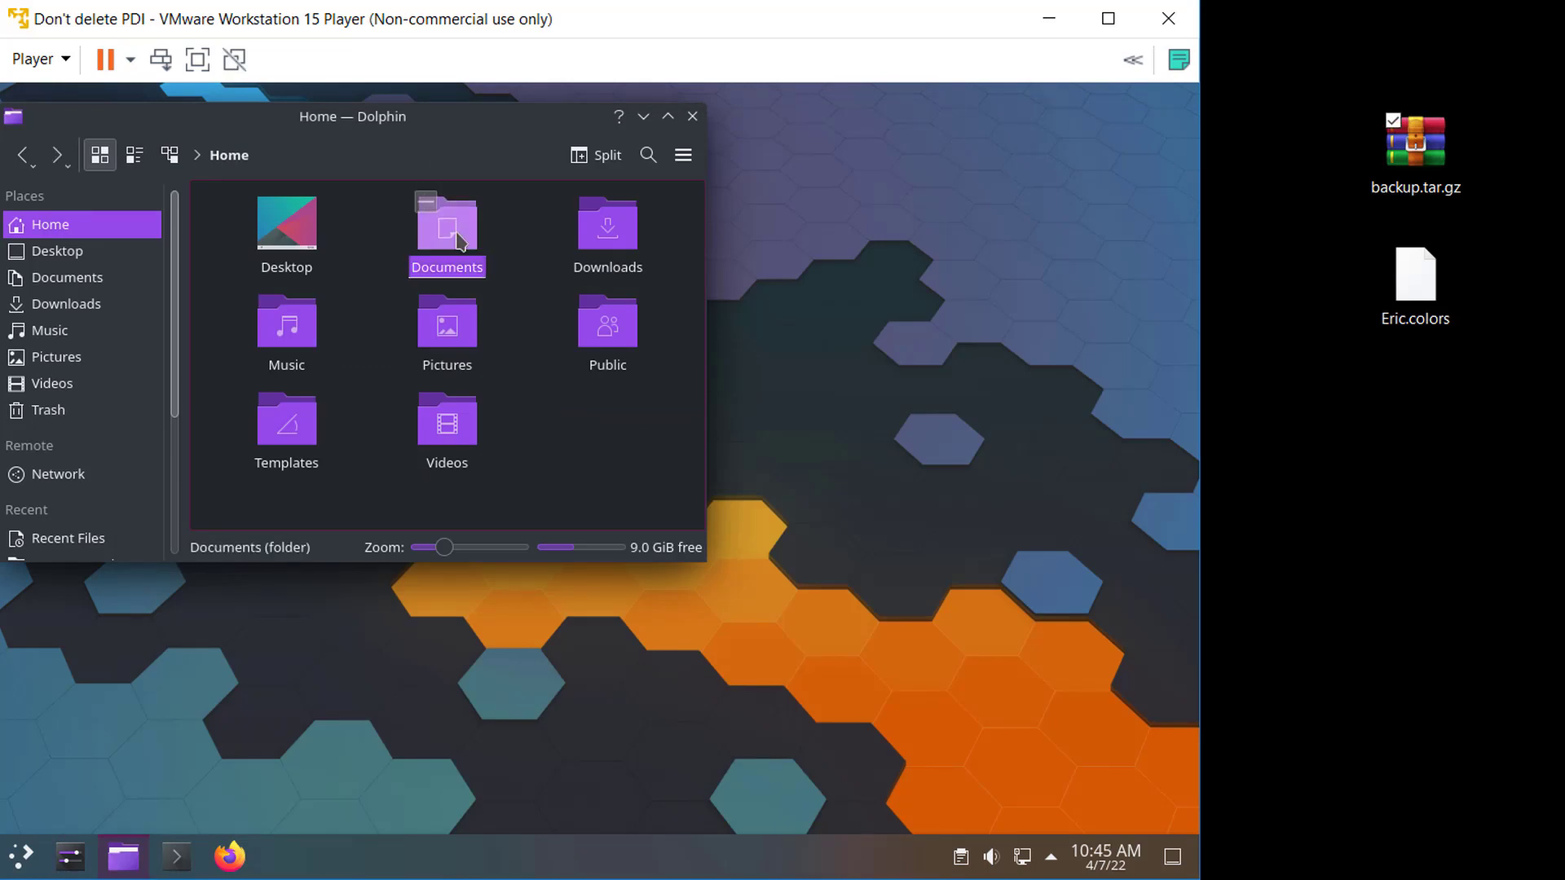
- Return to the Home folder in the file manager and paste backup.tar.gz copied from the host desktop
{"action": "left_click", "coordinate": [476, 238]}
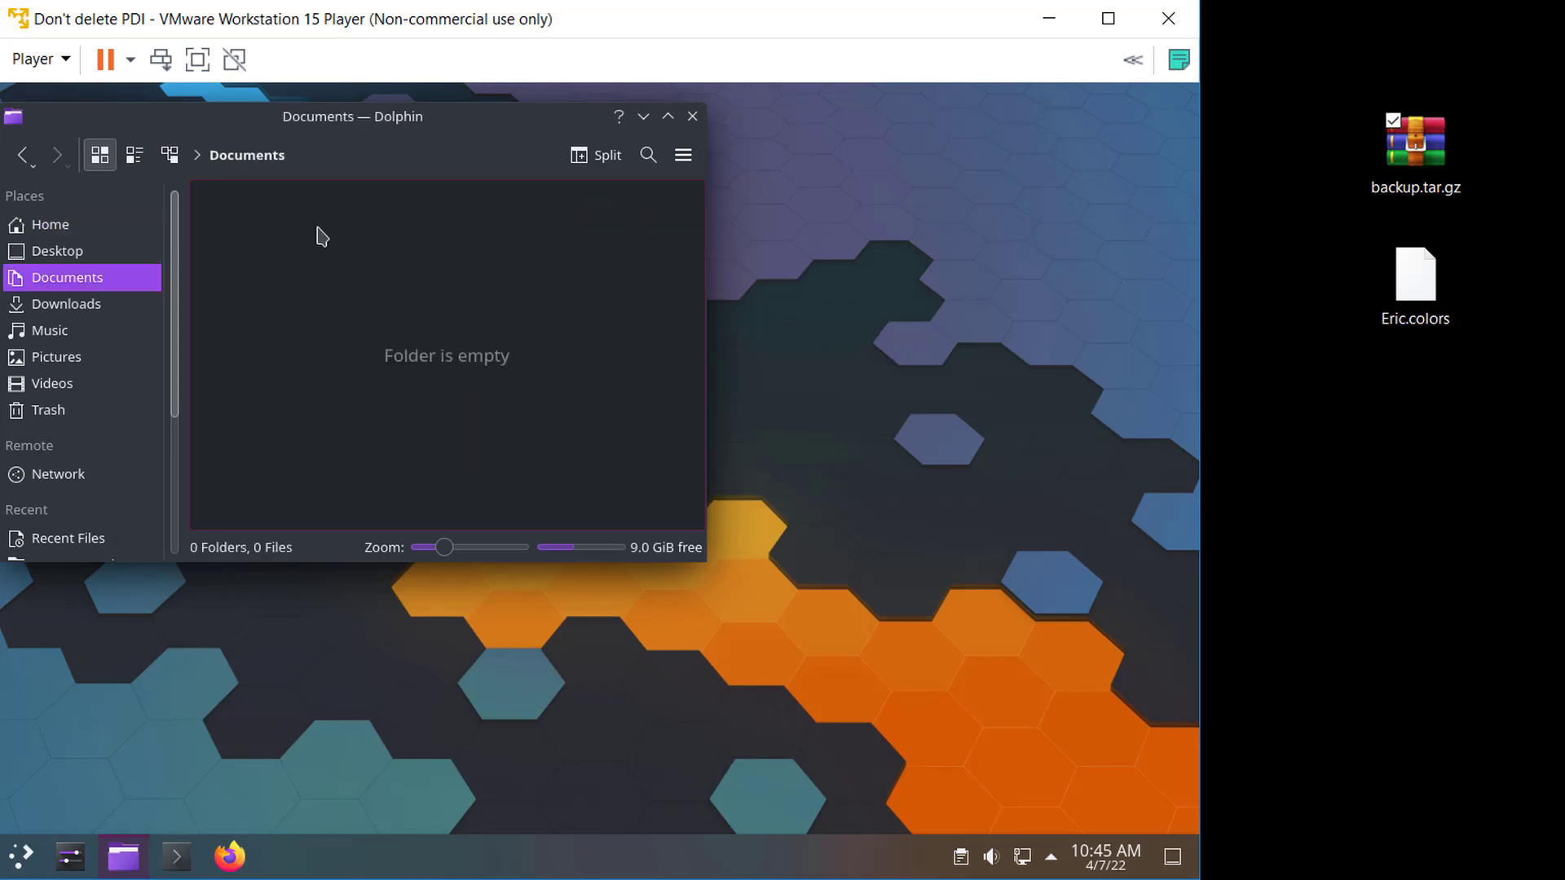
{"action": "left_click", "coordinate": [22, 155]}
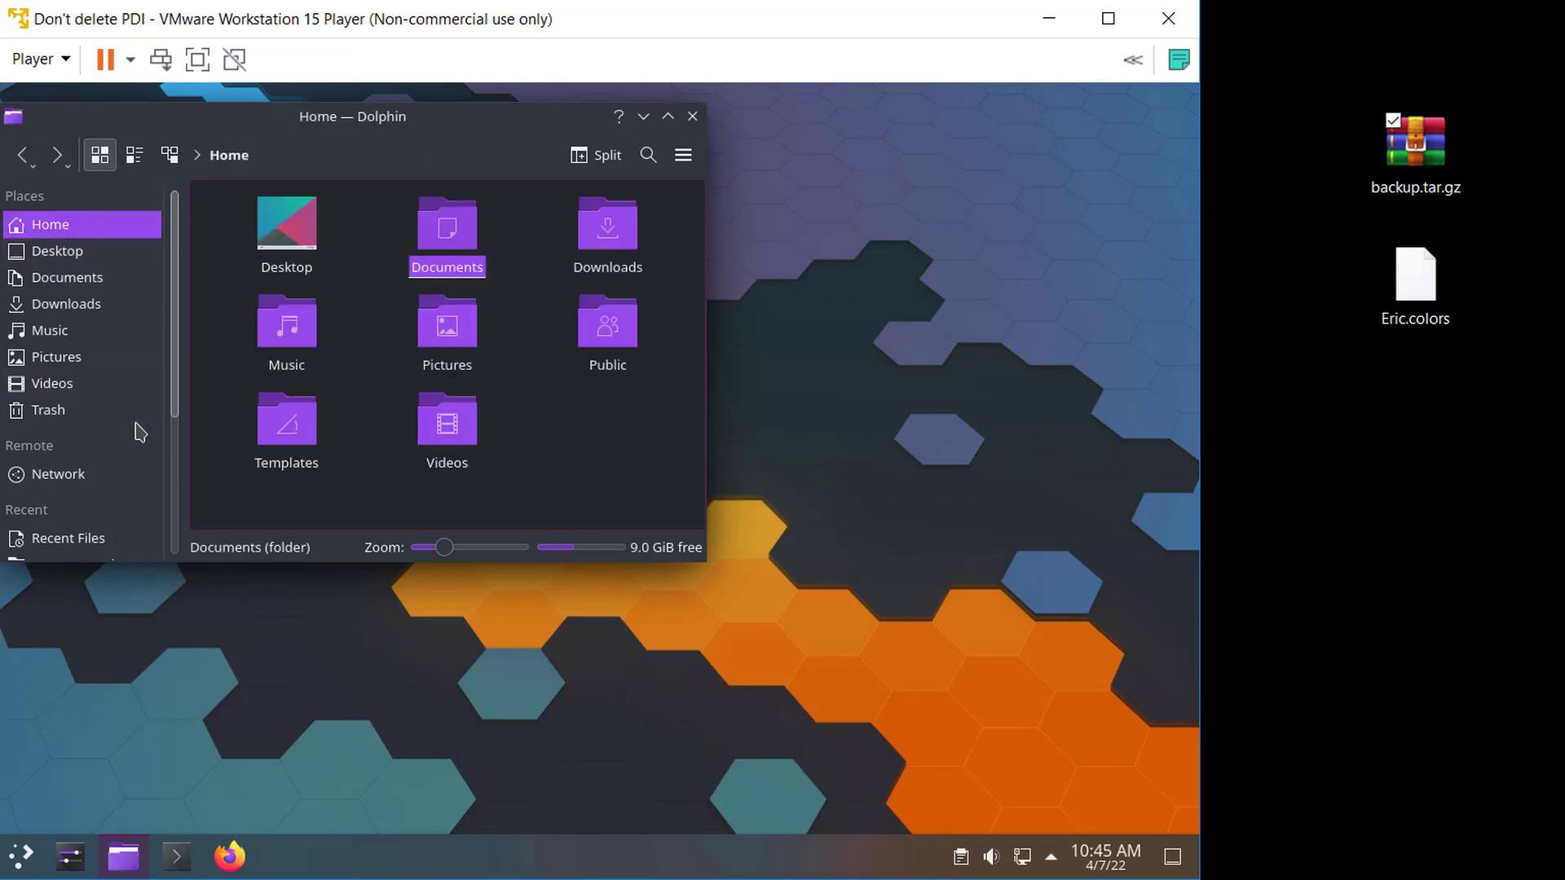
{"action": "left_click", "coordinate": [1435, 167]}
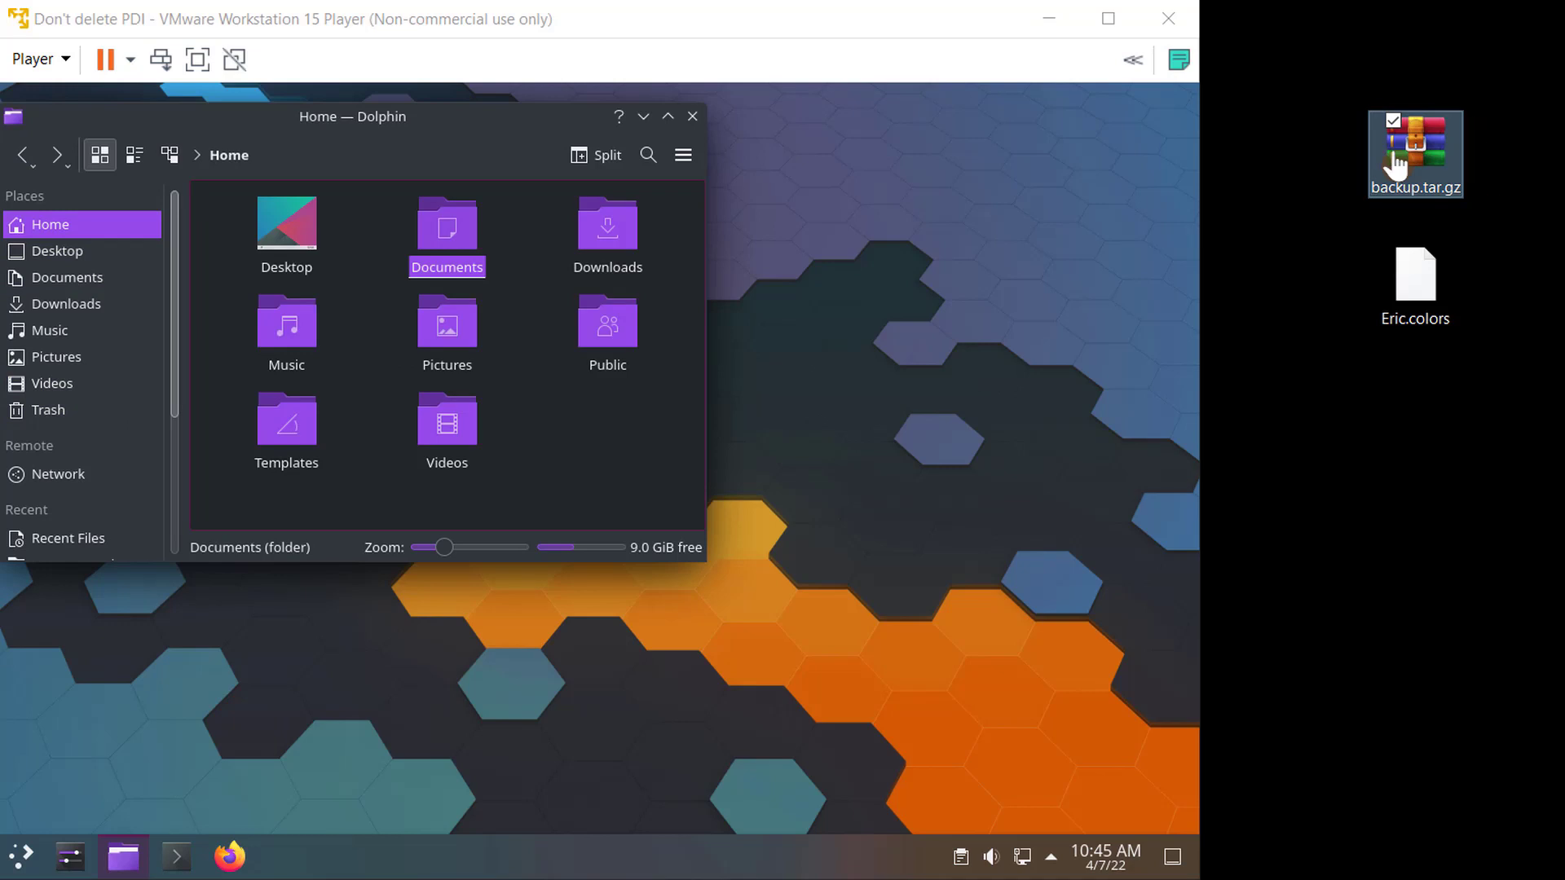
{"action": "left_click", "coordinate": [589, 441]}
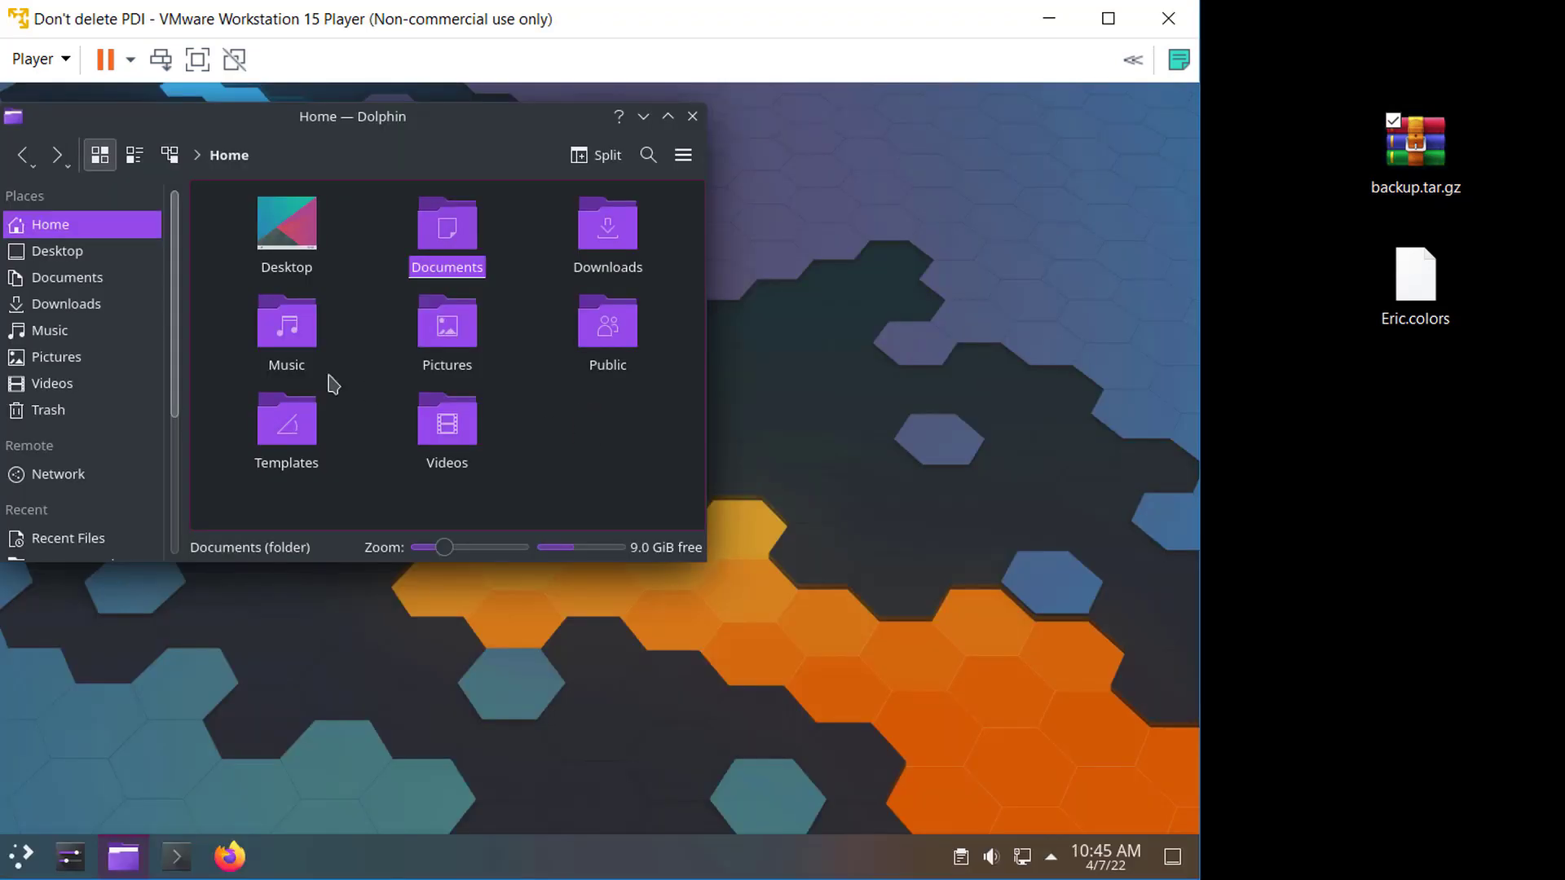
{"action": "left_click", "coordinate": [562, 434]}
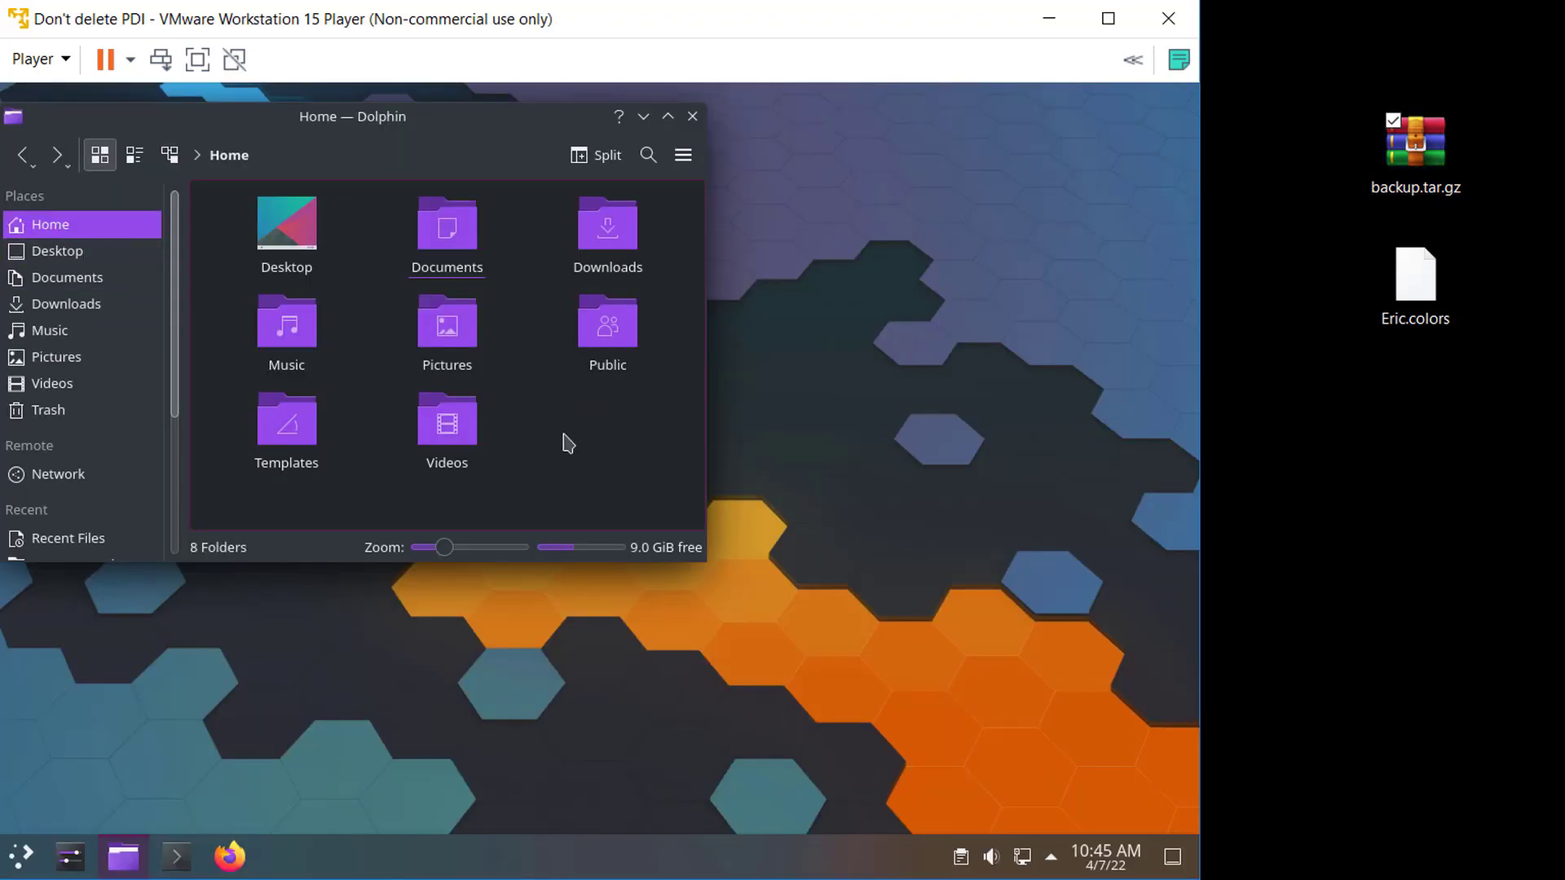
{"action": "key", "text": "ctrl+v"}
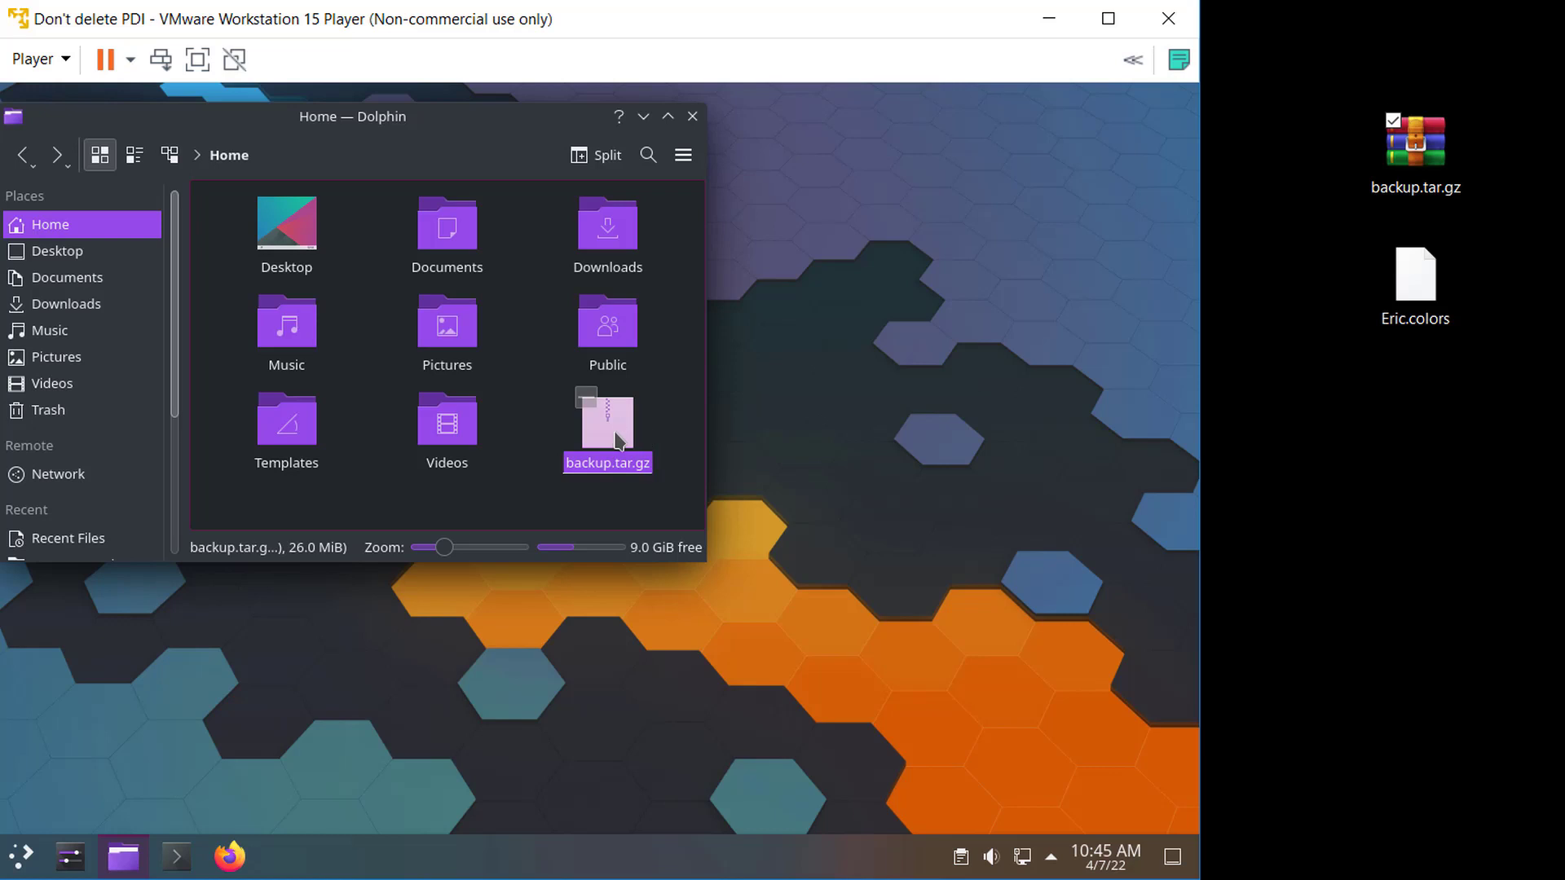
{"action": "left_click", "coordinate": [506, 455]}
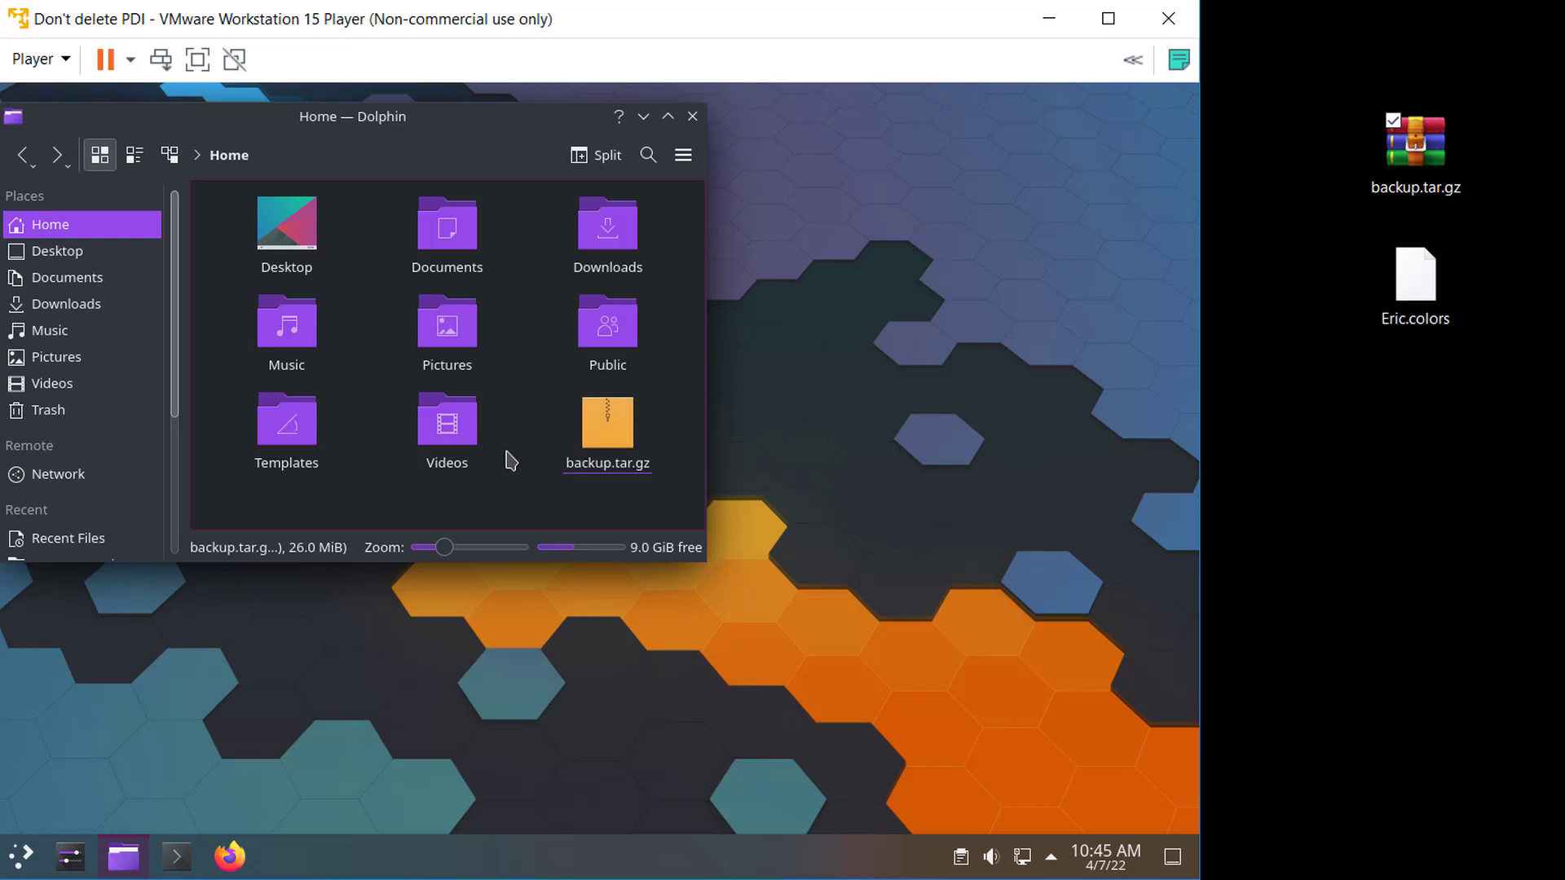
- Extract backup.tar.gz here, overwriting all existing files
{"action": "right_click", "coordinate": [628, 435]}
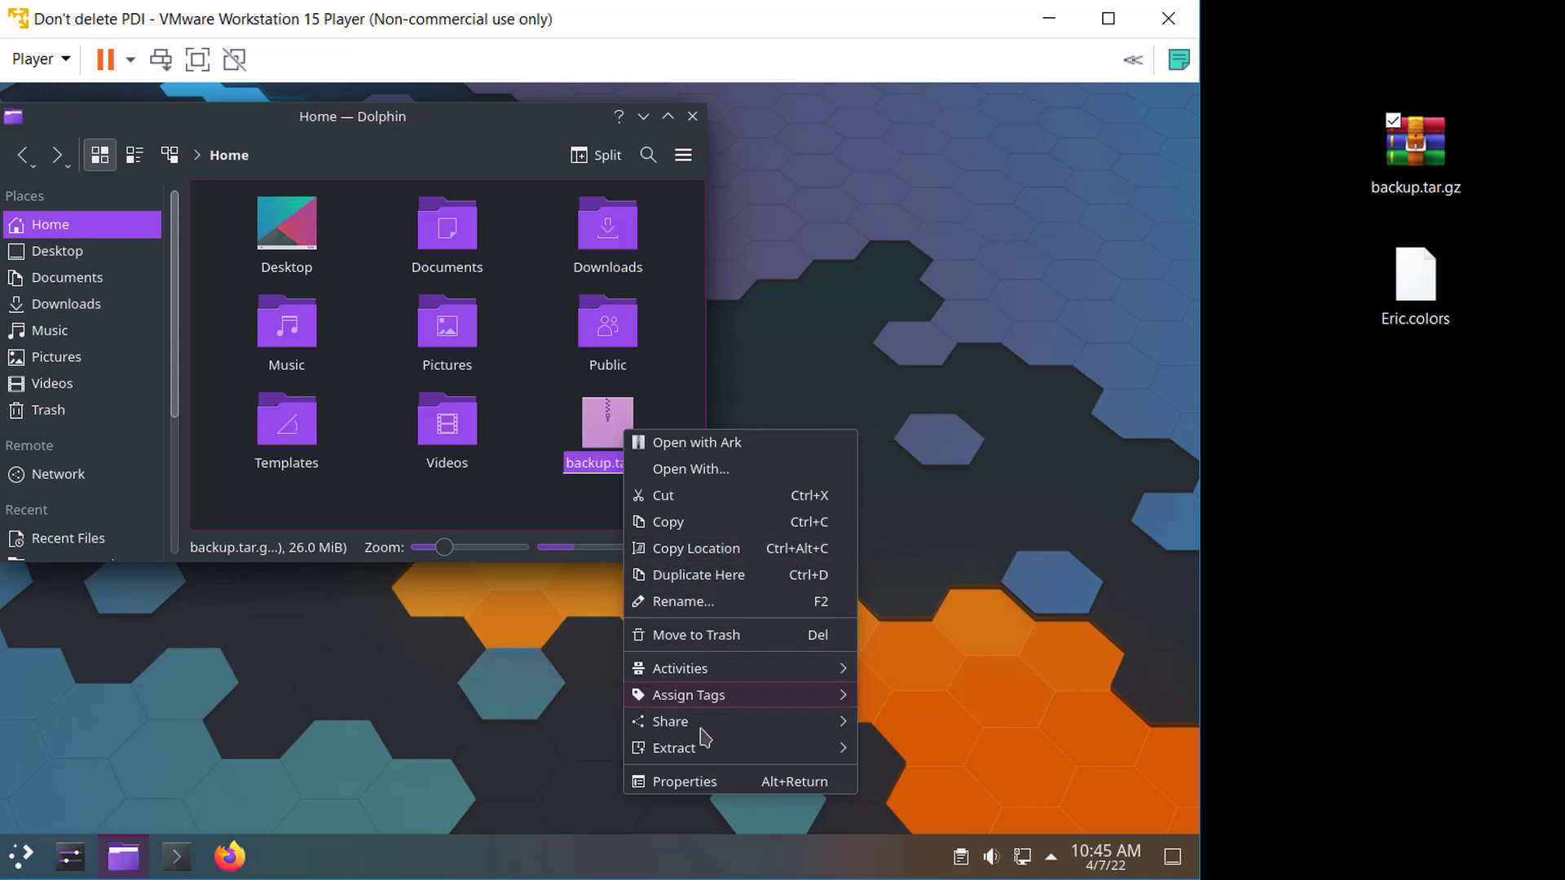
{"action": "mouse_move", "coordinate": [685, 751]}
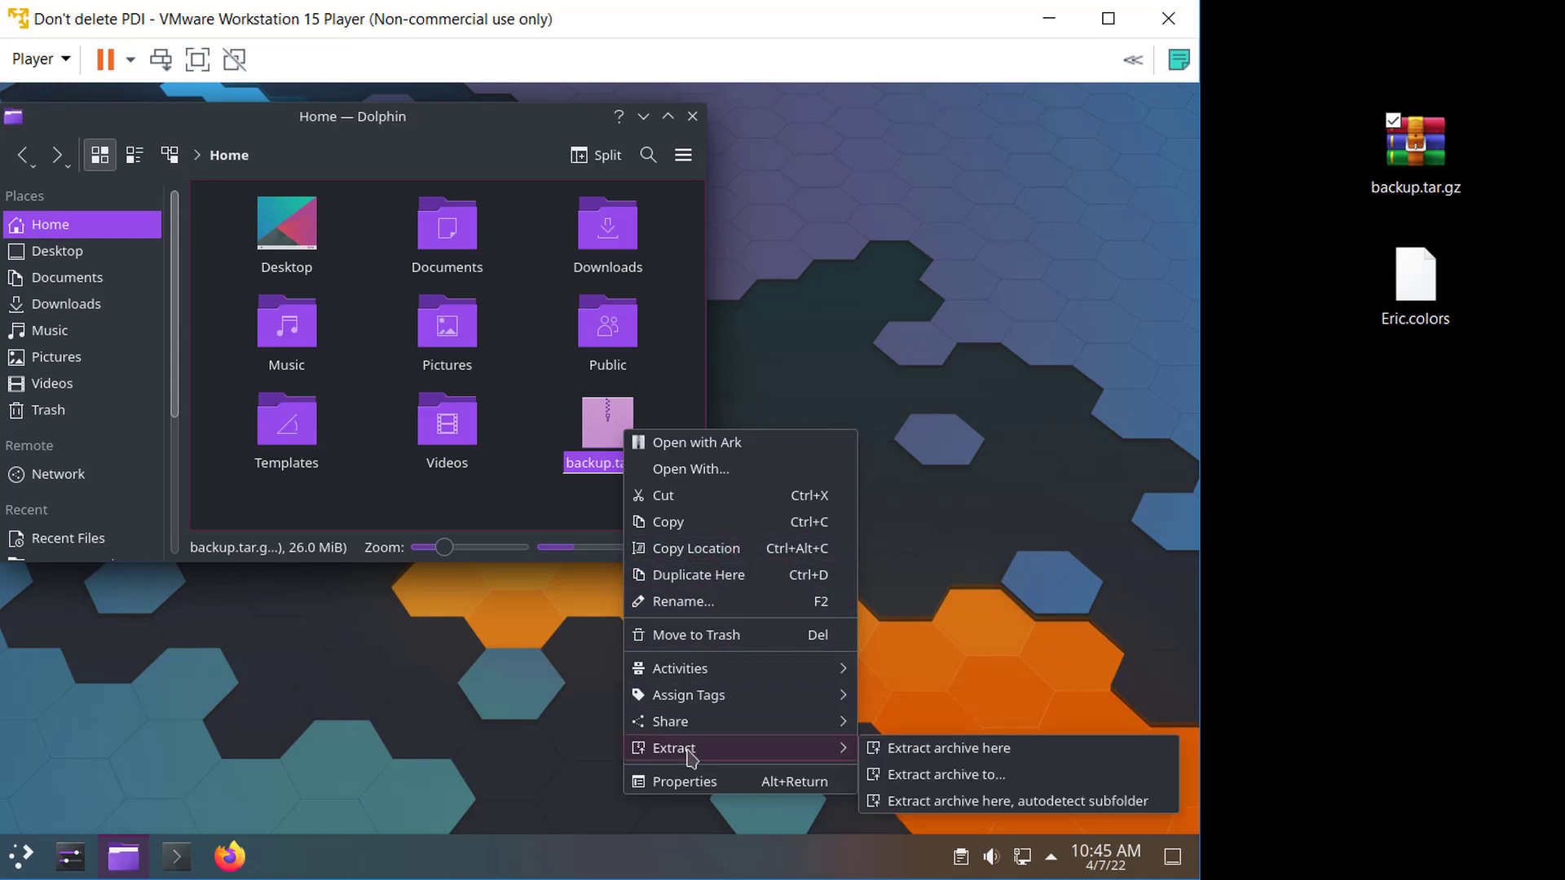
{"action": "left_click", "coordinate": [948, 750]}
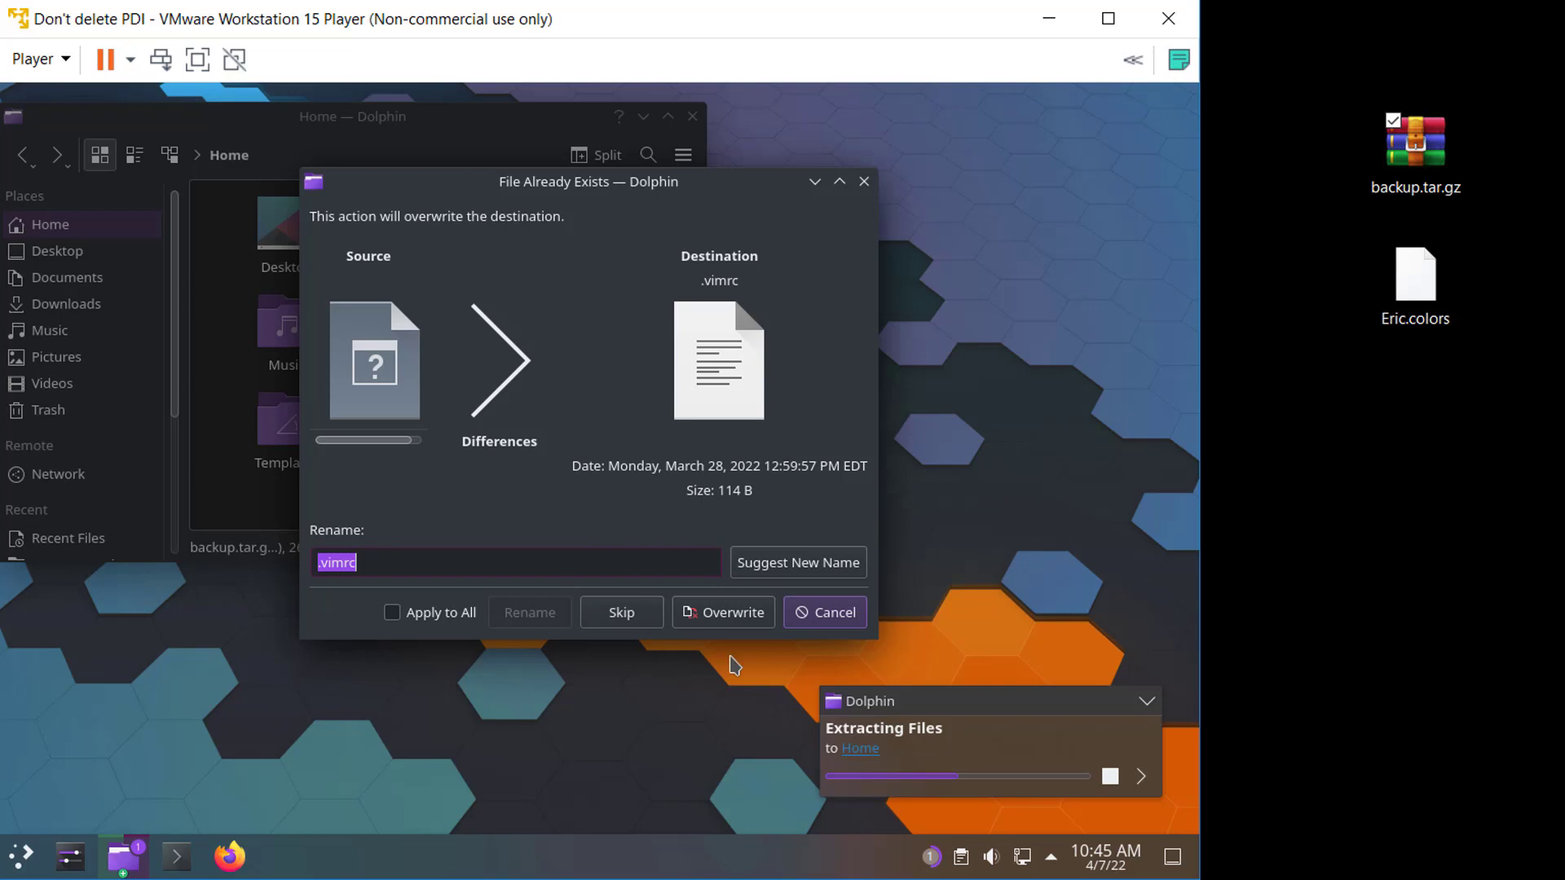
{"action": "left_click", "coordinate": [426, 618]}
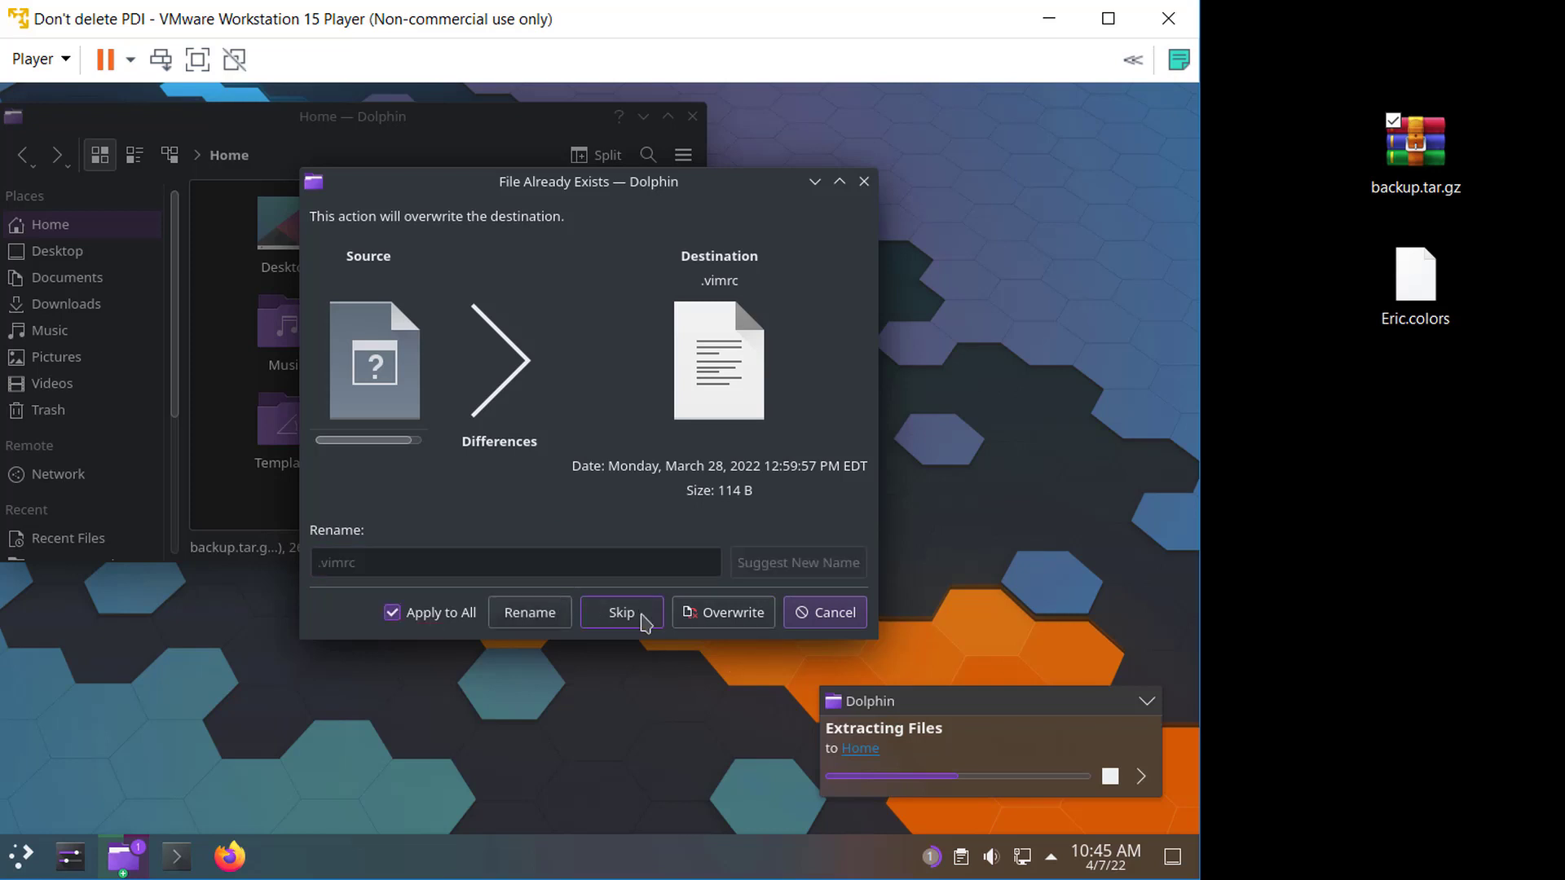
{"action": "left_click", "coordinate": [721, 618]}
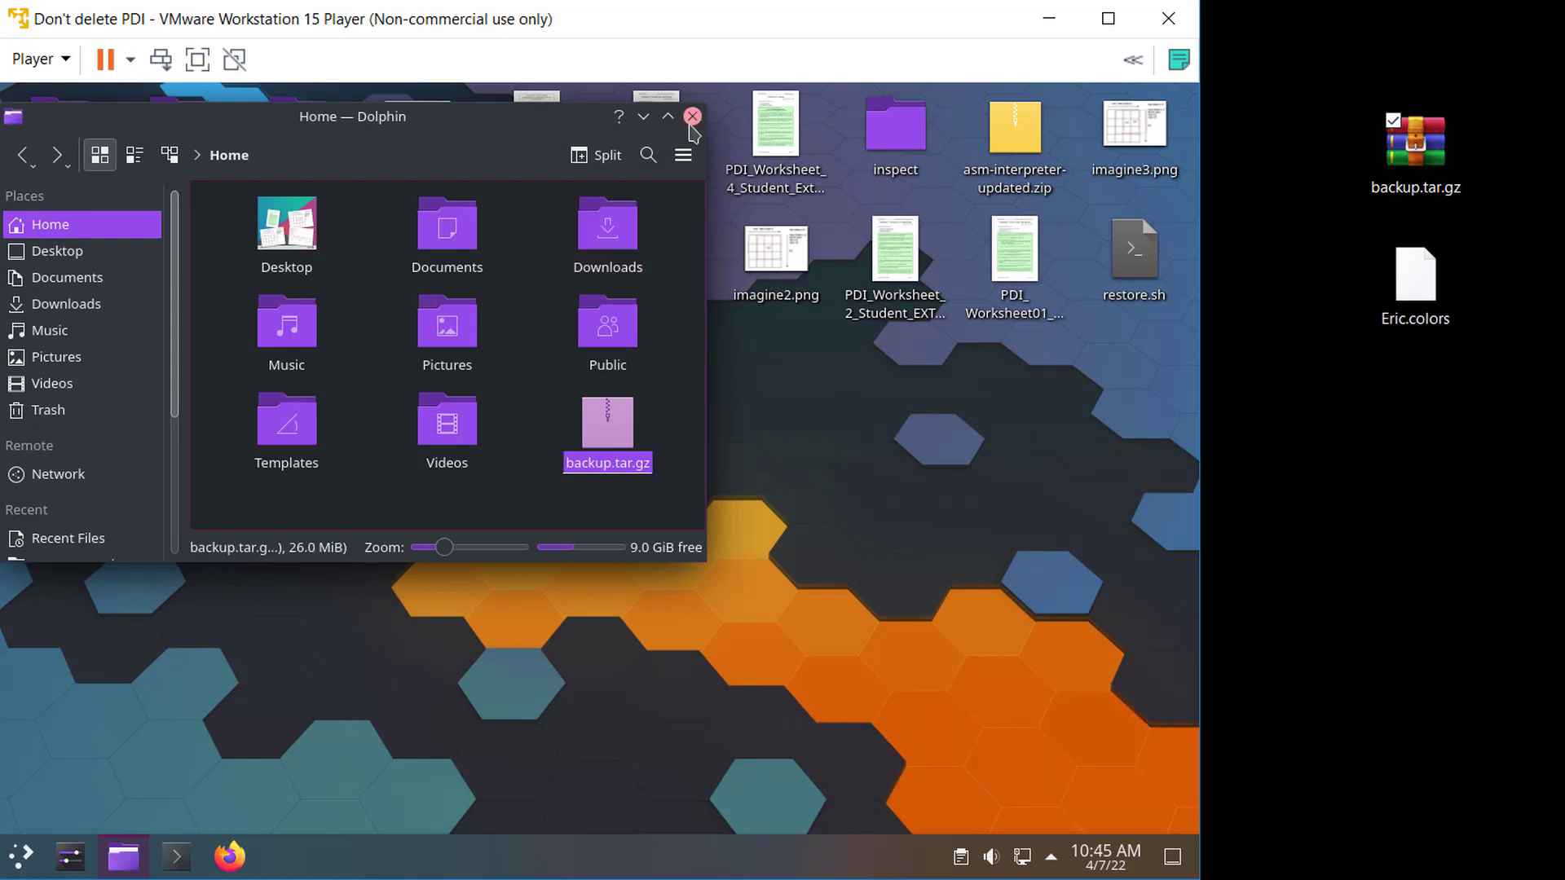
- Browse the top-level folders of the 16.0 GiB internal drive
{"action": "scroll", "coordinate": [122, 489], "scroll_direction": "down", "scroll_amount": 3}
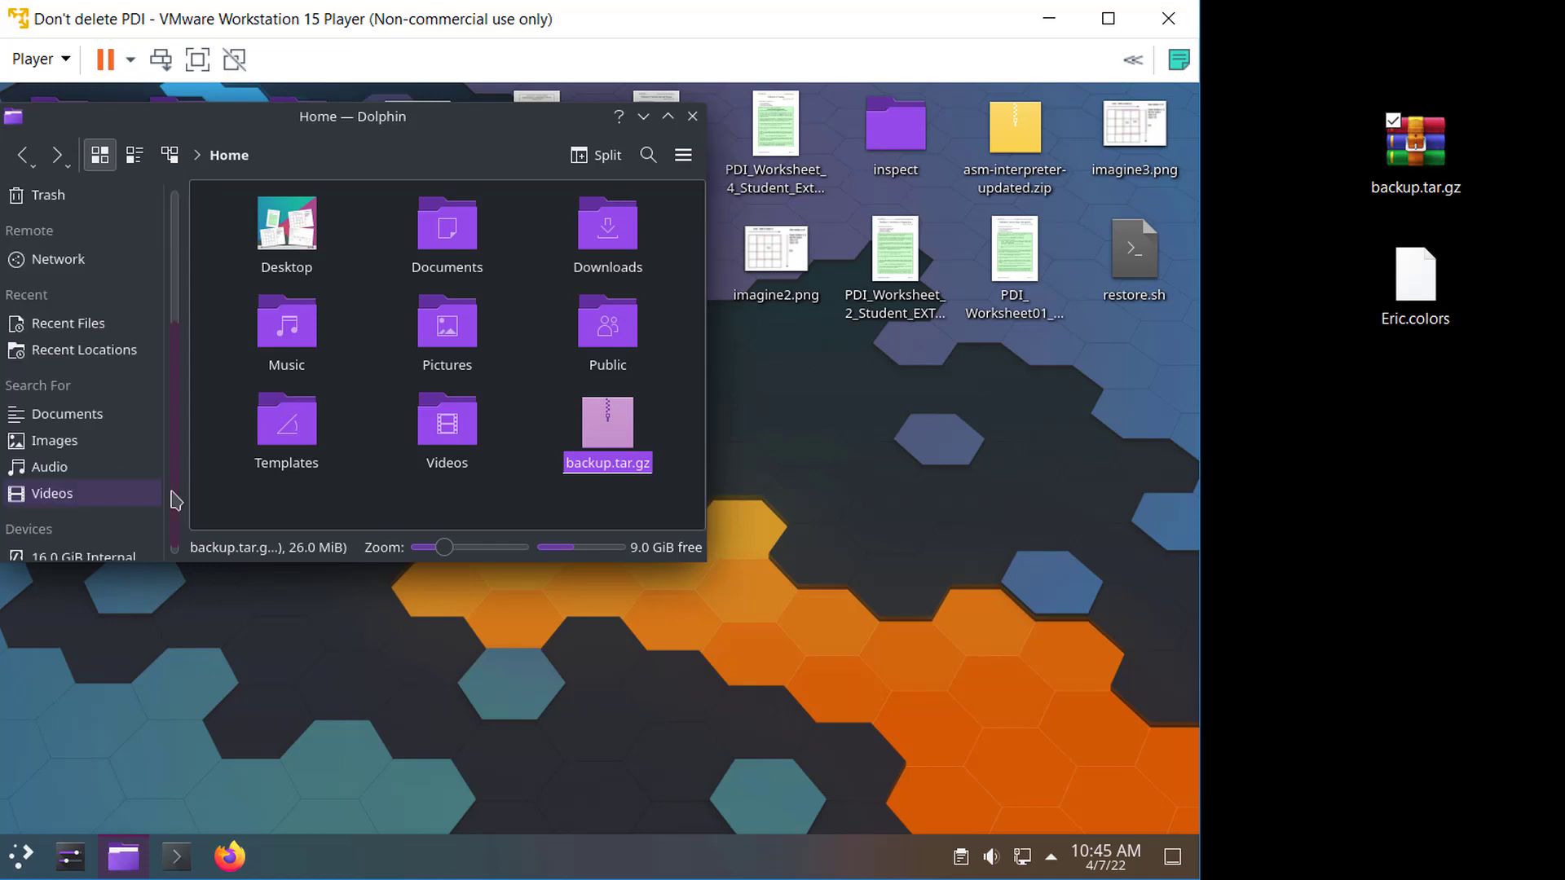
{"action": "left_click", "coordinate": [127, 552]}
{"action": "left_click", "coordinate": [278, 221]}
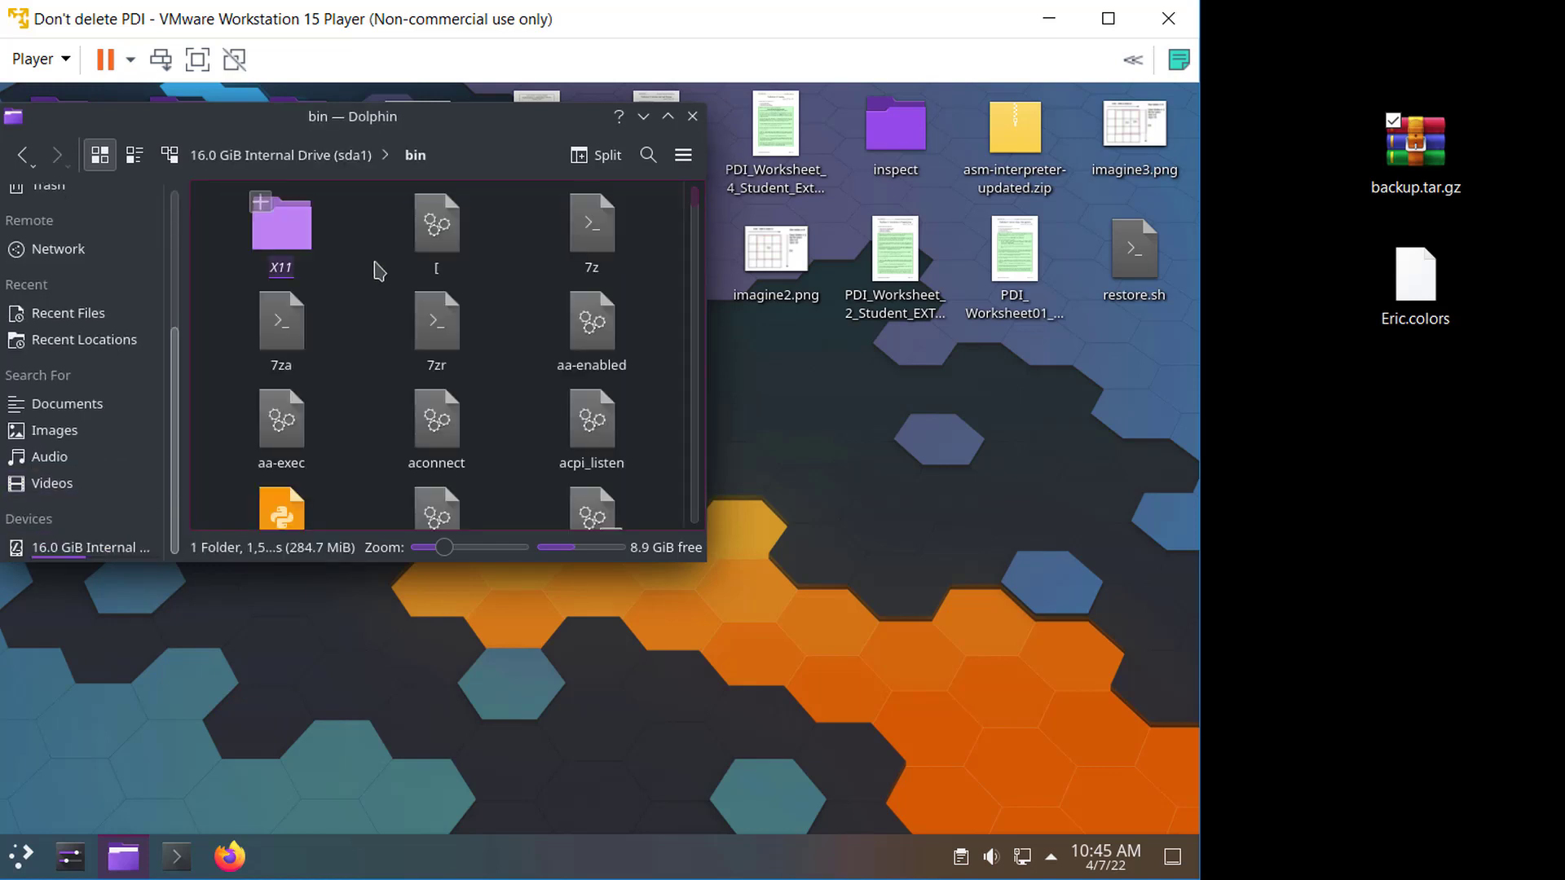
{"action": "left_click", "coordinate": [340, 160]}
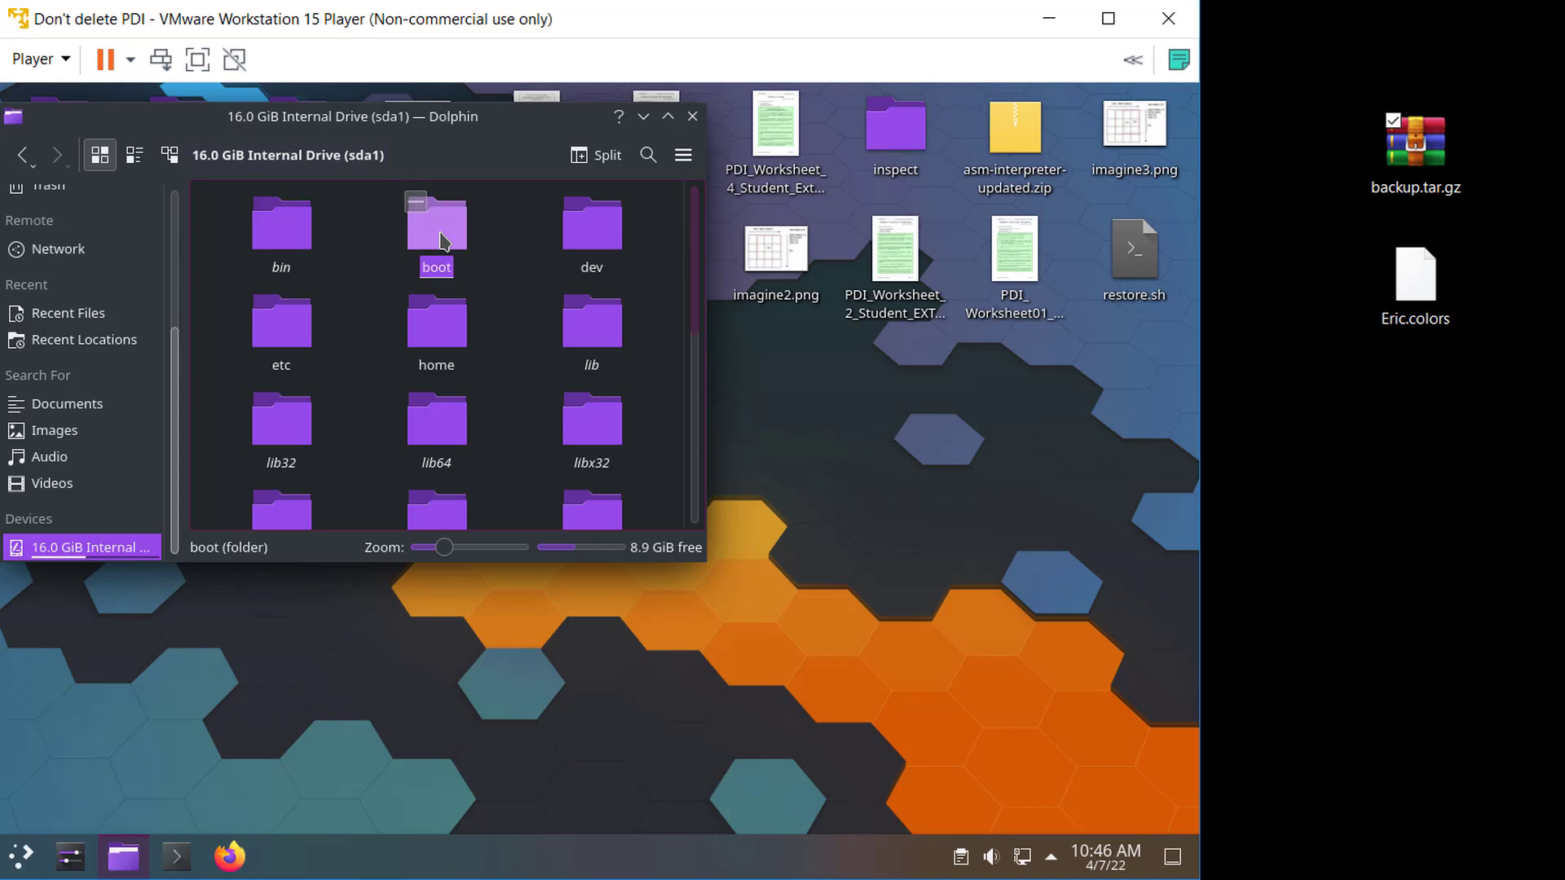
{"action": "left_click", "coordinate": [430, 245]}
{"action": "left_click", "coordinate": [307, 156]}
{"action": "left_click", "coordinate": [587, 240]}
{"action": "left_click", "coordinate": [437, 232]}
{"action": "left_click", "coordinate": [403, 158]}
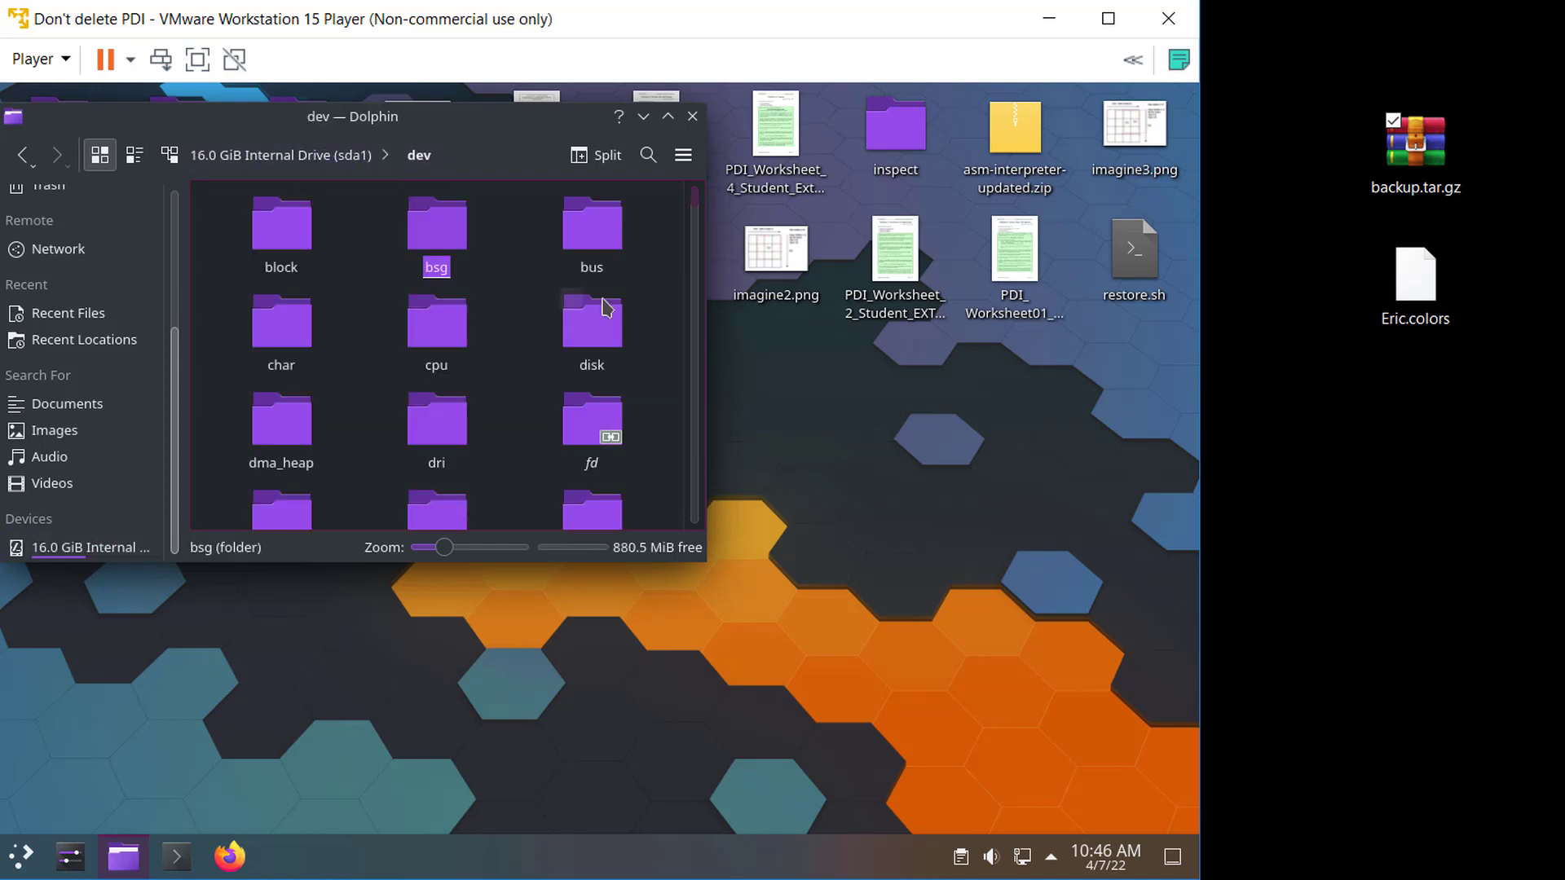